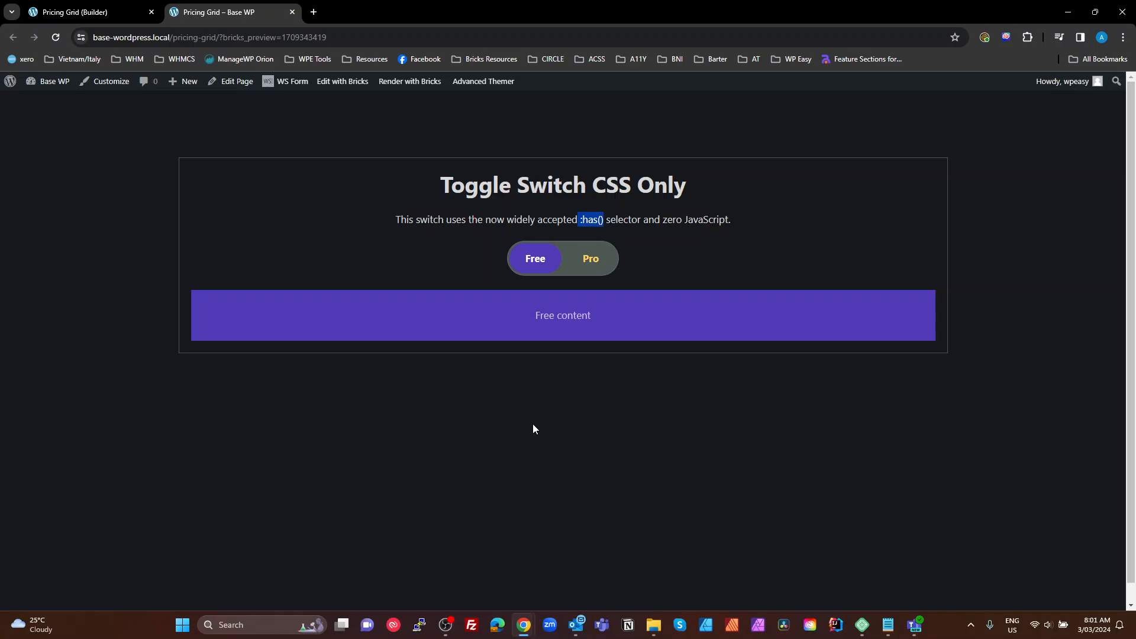
Step: Test the CSS-only toggle switch on the preview page by flipping it repeatedly between Free and Pro
{"action": "left_click", "coordinate": [604, 461]}
{"action": "left_click", "coordinate": [562, 273]}
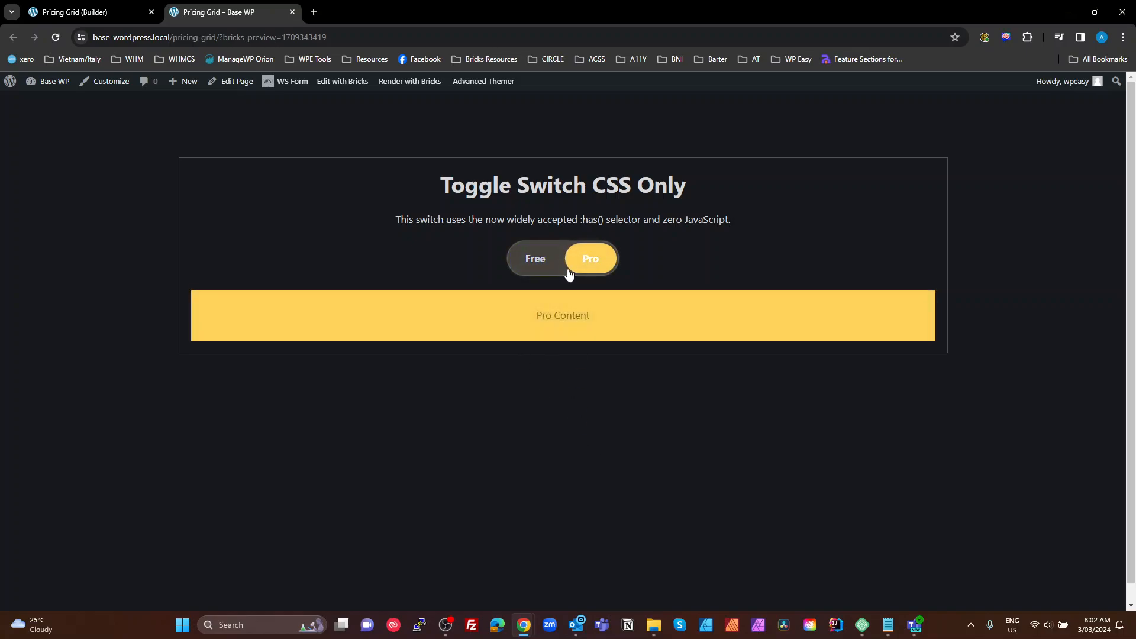
{"action": "left_click", "coordinate": [568, 272]}
{"action": "left_click", "coordinate": [568, 273]}
{"action": "left_click", "coordinate": [569, 273]}
{"action": "left_click", "coordinate": [568, 274]}
{"action": "left_click", "coordinate": [568, 273]}
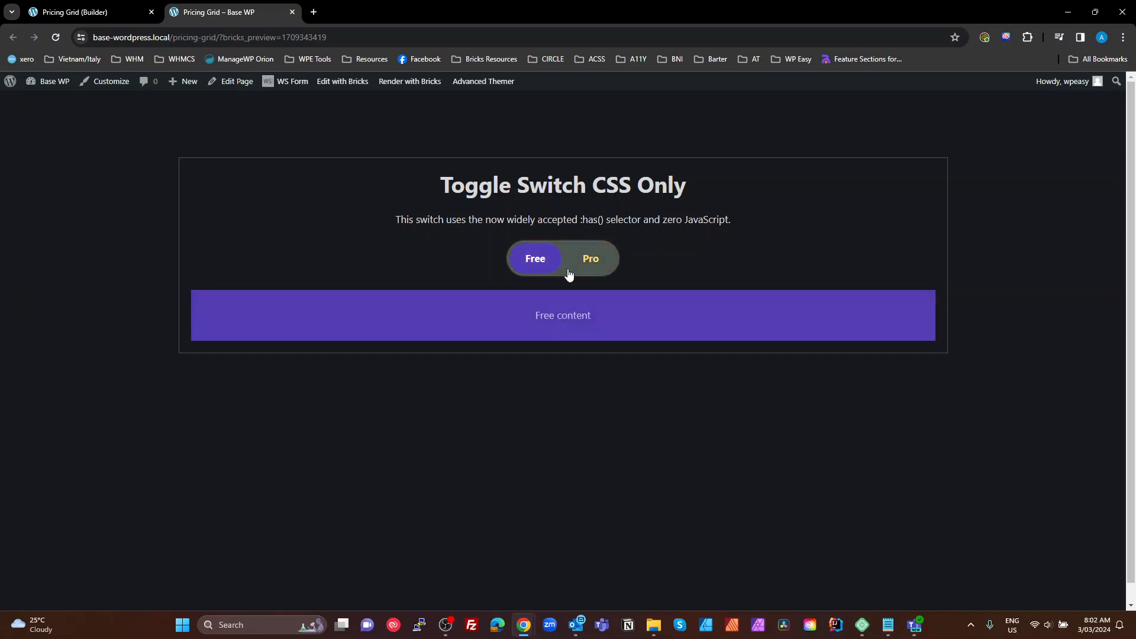
{"action": "left_click", "coordinate": [568, 274]}
{"action": "left_click", "coordinate": [569, 273]}
{"action": "left_click", "coordinate": [569, 274]}
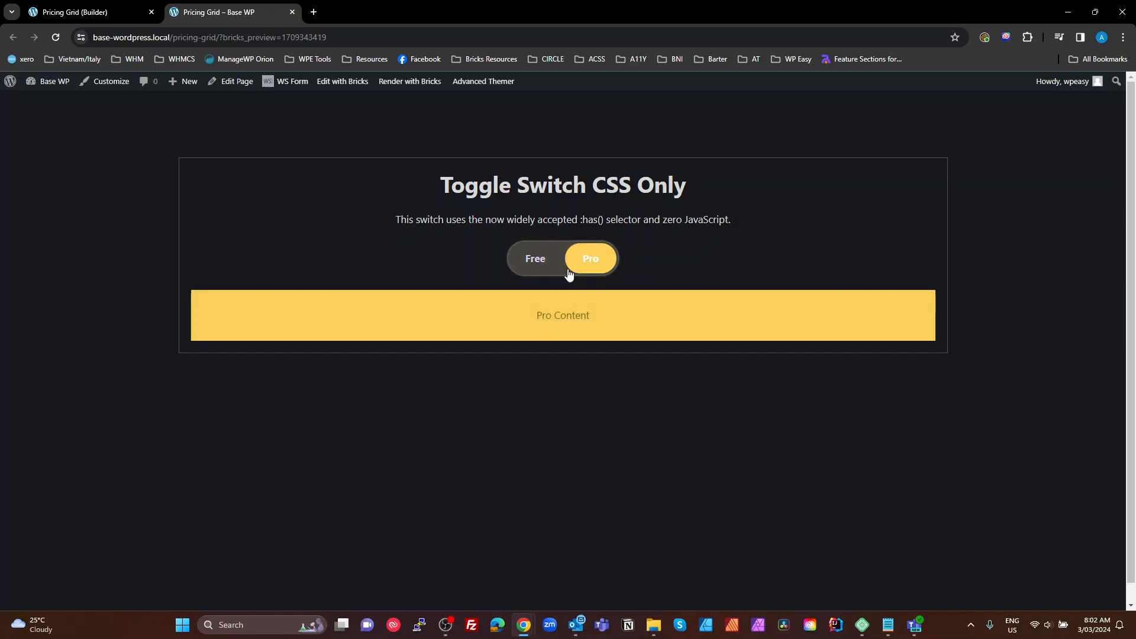
{"action": "left_click", "coordinate": [568, 273]}
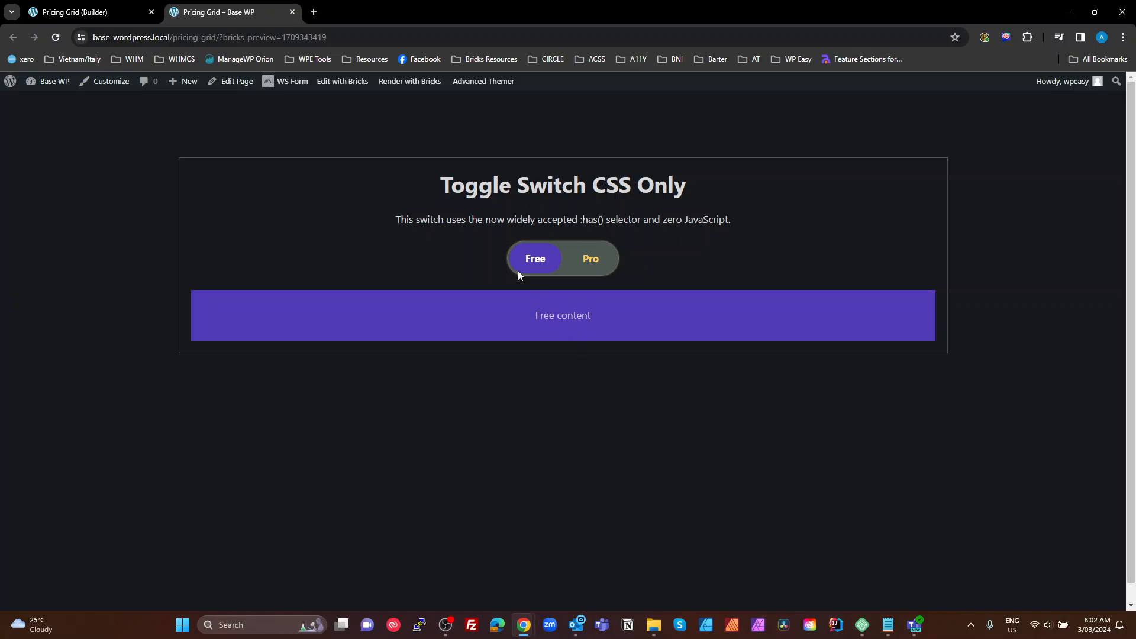
Step: Test the switch from its individual Free and Pro labels, ending on the Free content
{"action": "left_click", "coordinate": [537, 267]}
{"action": "left_click", "coordinate": [537, 268]}
{"action": "double_click", "coordinate": [588, 262]}
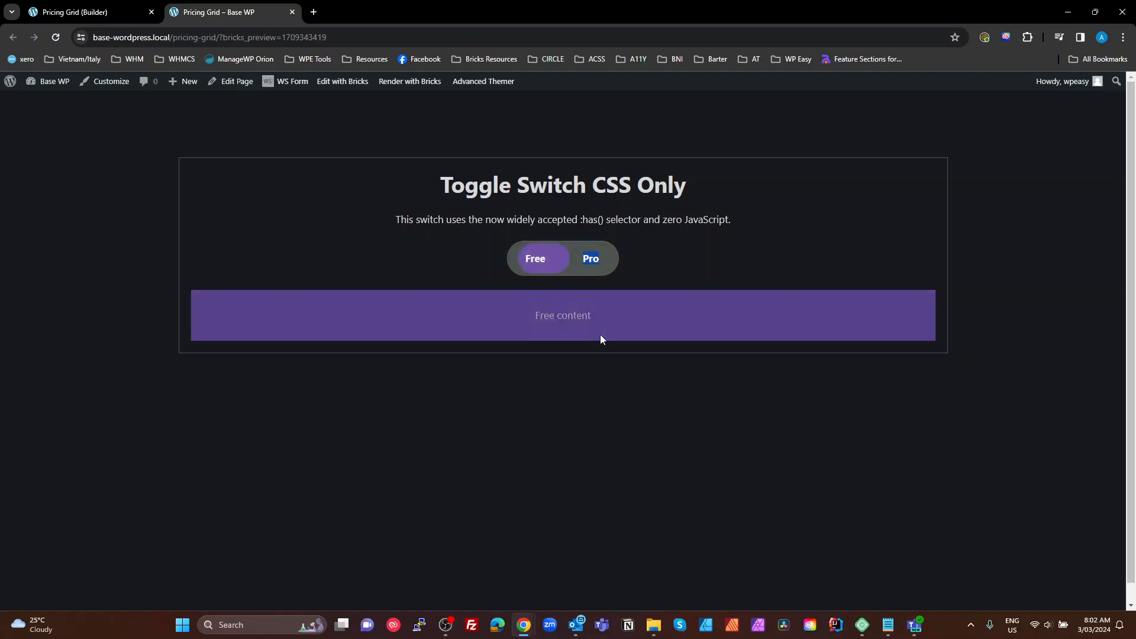
{"action": "left_click", "coordinate": [618, 418]}
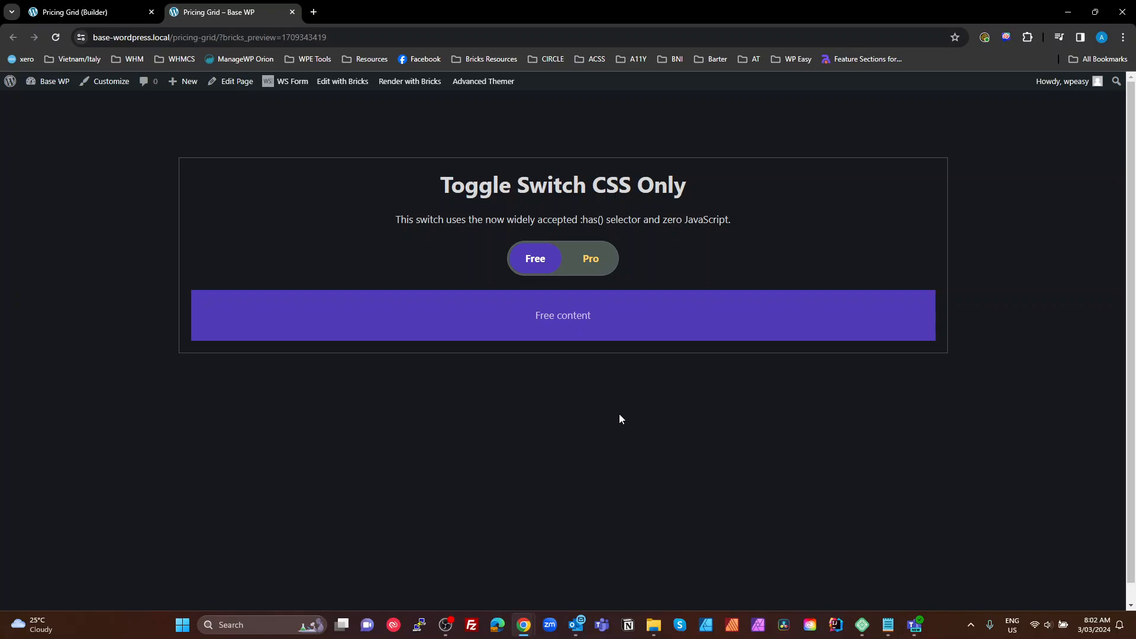
{"action": "left_click", "coordinate": [575, 272]}
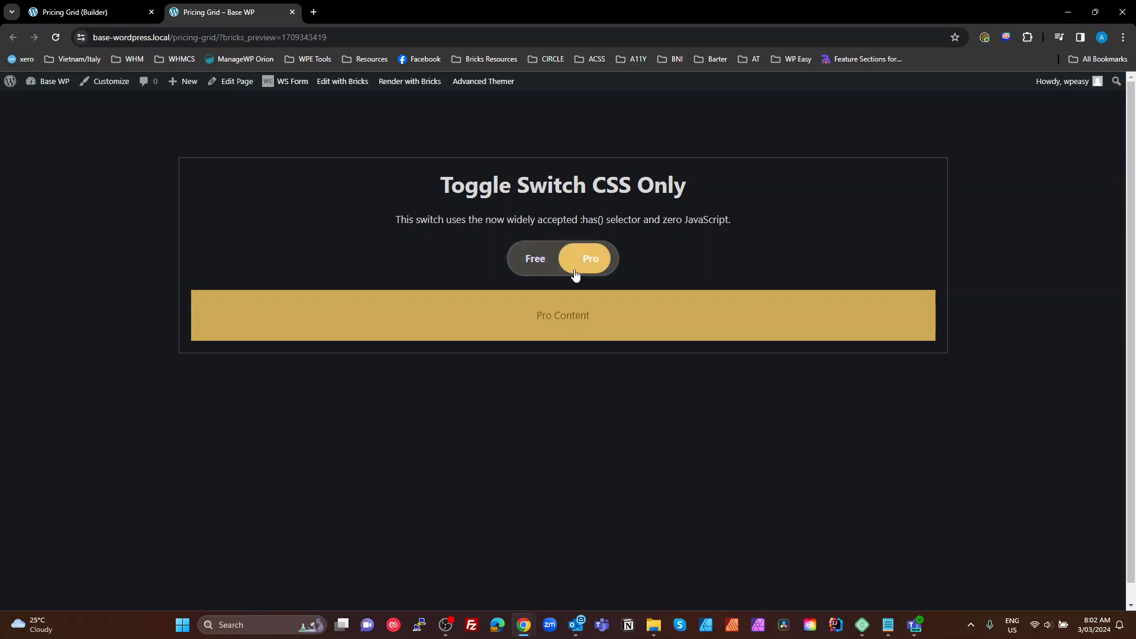
{"action": "left_click", "coordinate": [578, 270]}
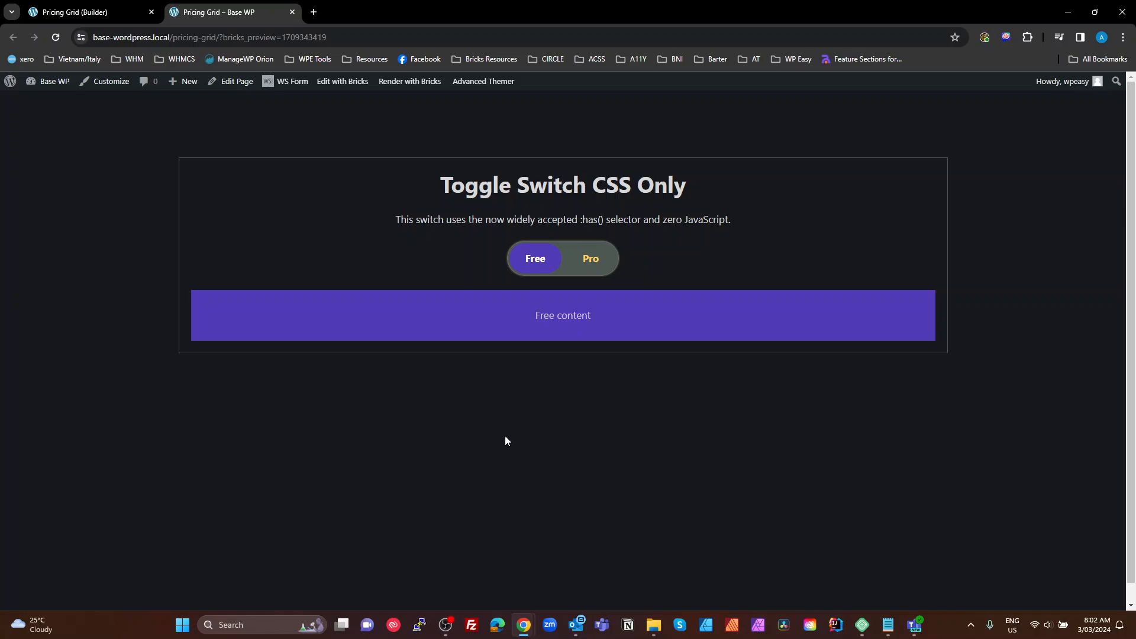
Step: Check that the focused toggle switch can be operated from the keyboard in both directions
{"action": "key", "text": "Right"}
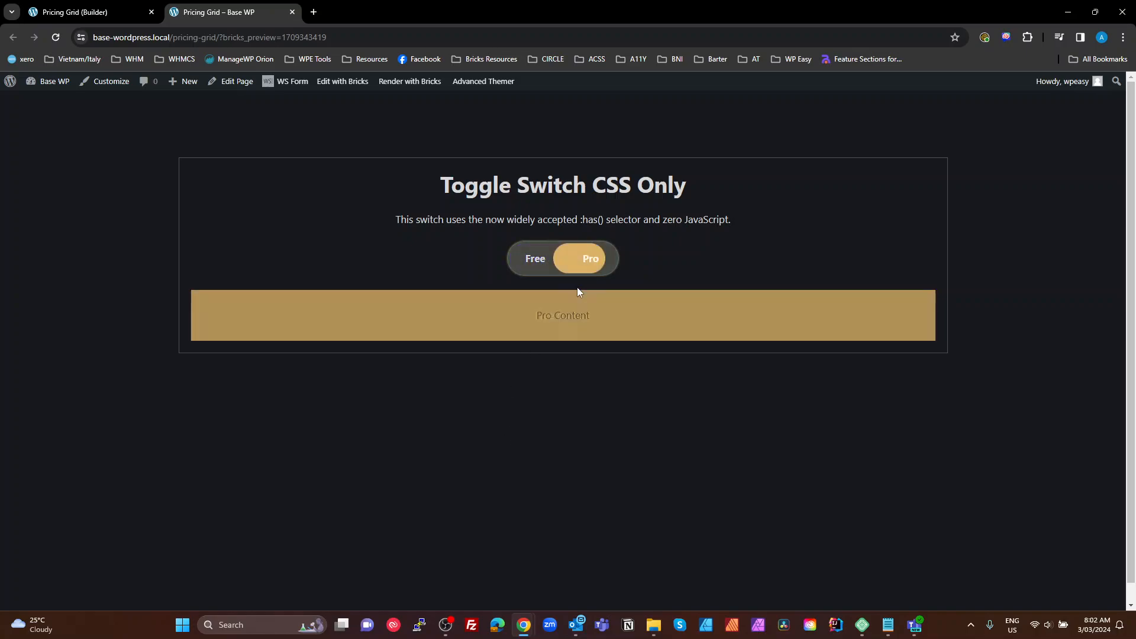
{"action": "key", "text": "Left"}
{"action": "key", "text": "Right"}
{"action": "key", "text": "Left"}
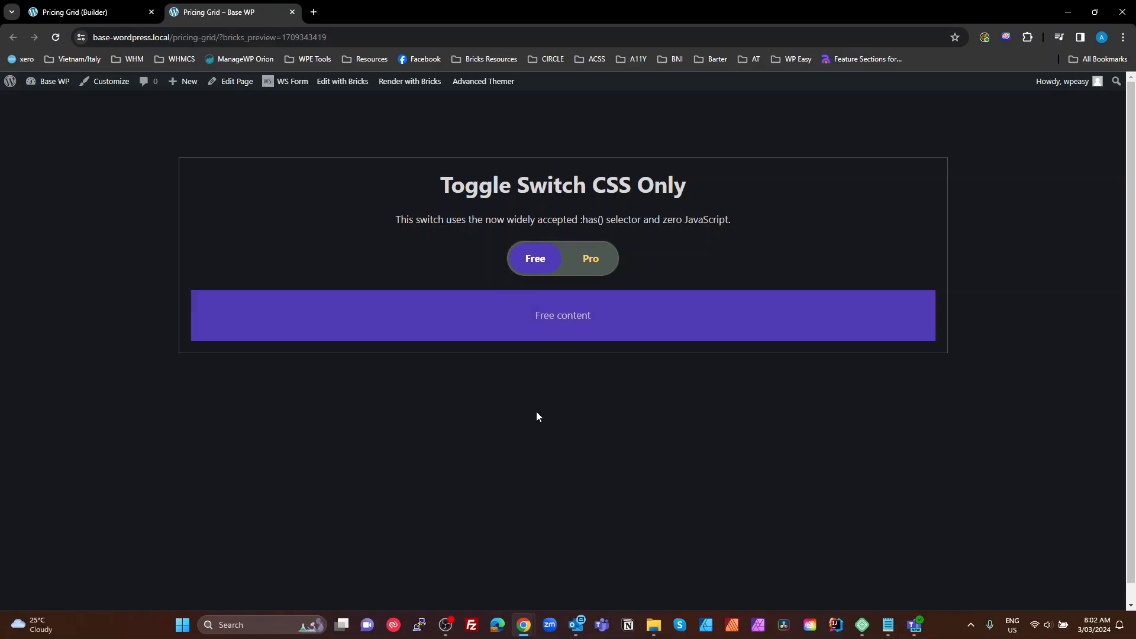
Step: Inspect the toggle switch in the browser's developer tools and select its label element in the markup
{"action": "key", "text": "ctrl+shift+j"}
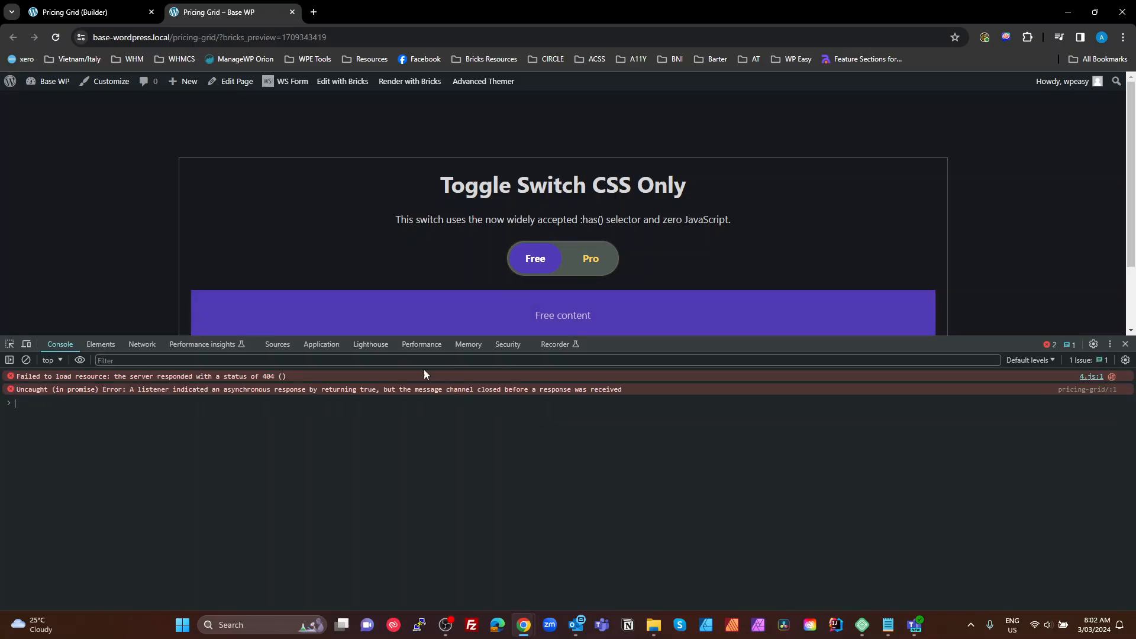
{"action": "left_click", "coordinate": [10, 344]}
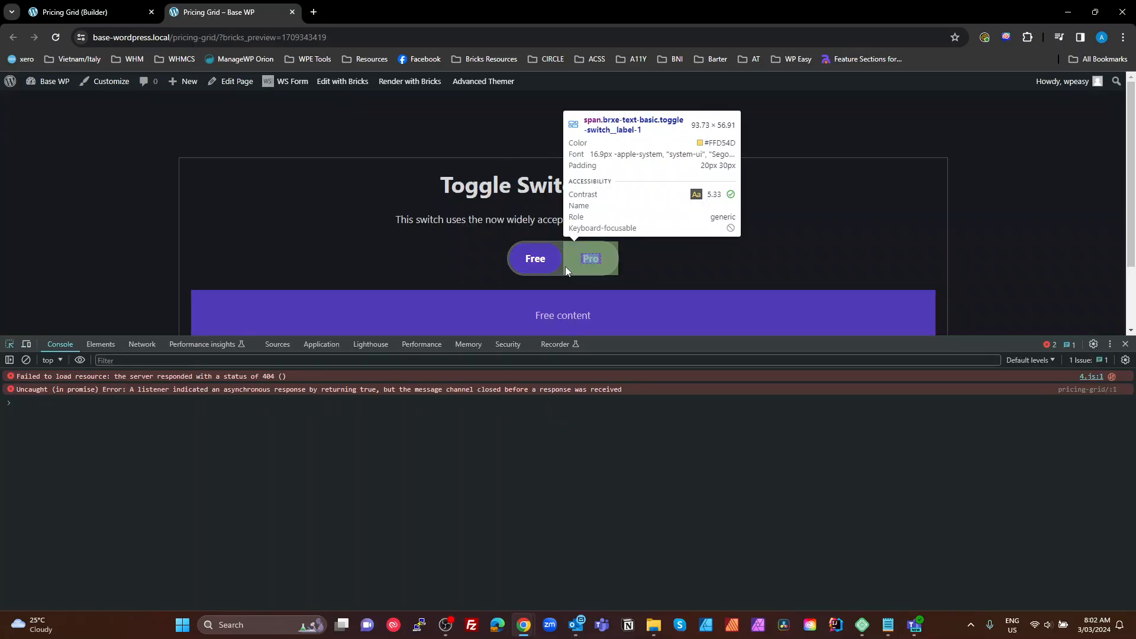
{"action": "left_click", "coordinate": [566, 266]}
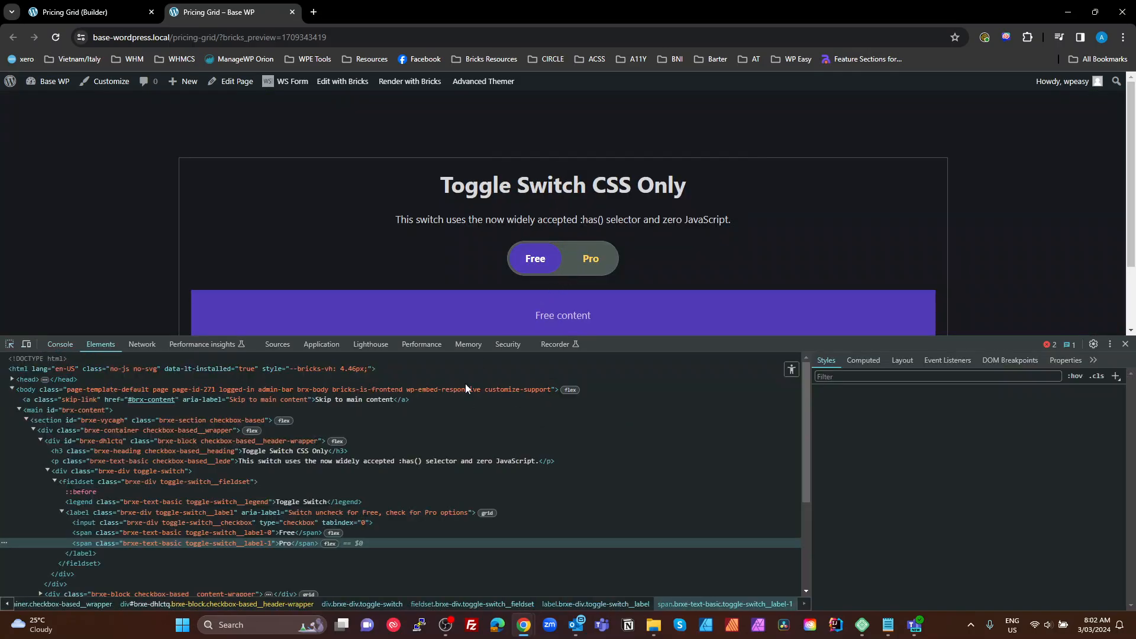
{"action": "left_click", "coordinate": [119, 515]}
{"action": "left_click", "coordinate": [329, 504]}
{"action": "left_click", "coordinate": [321, 511]}
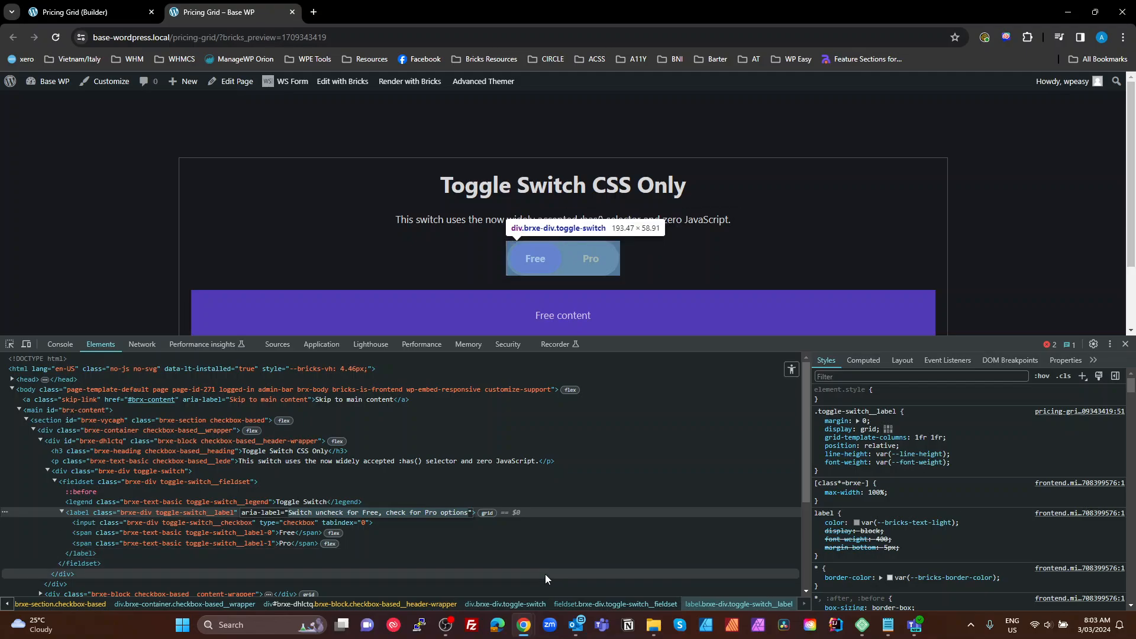
Step: Examine the label's aria-label text and the checkbox input and spans nested inside the label
{"action": "left_click", "coordinate": [257, 513]}
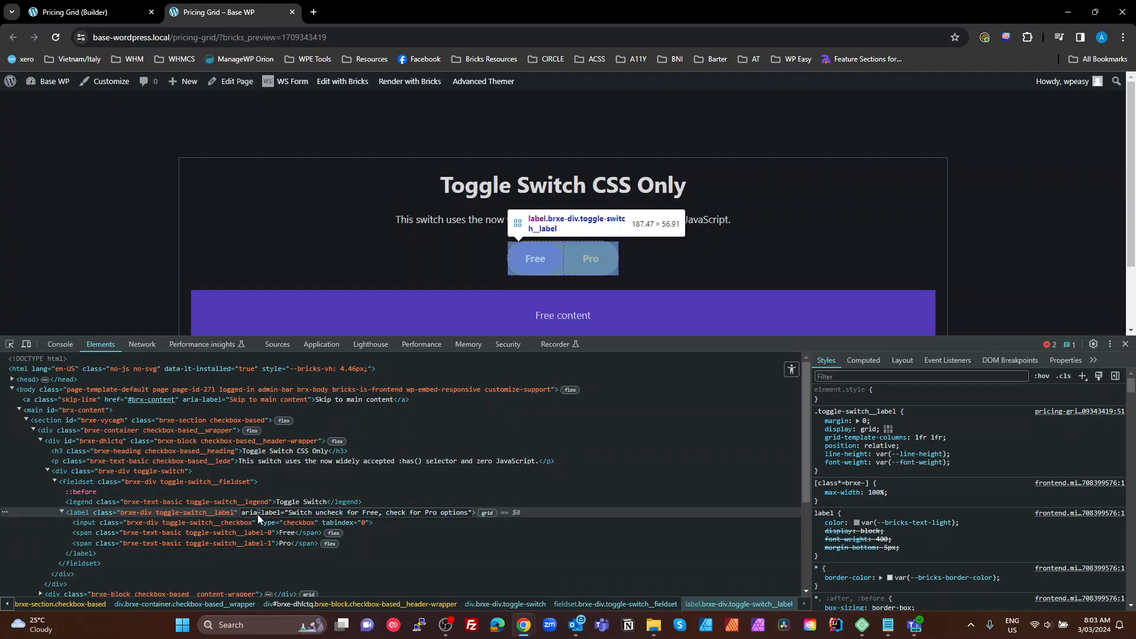
{"action": "double_click", "coordinate": [325, 512]}
{"action": "left_click_drag", "start_coordinate": [288, 513], "coordinate": [445, 513]}
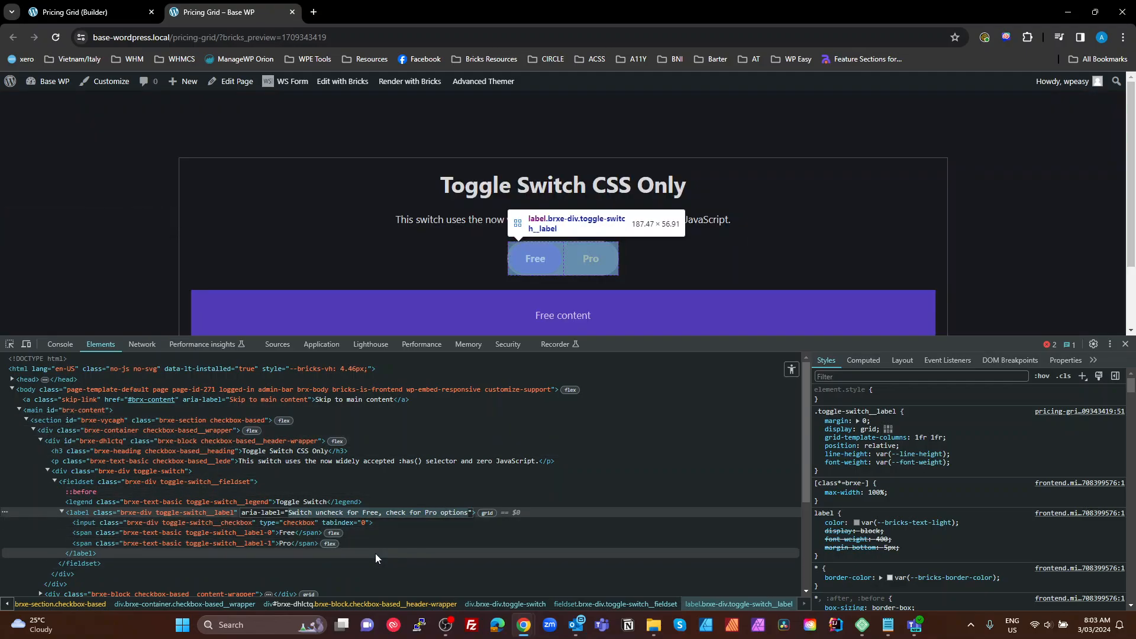
{"action": "left_click", "coordinate": [258, 524]}
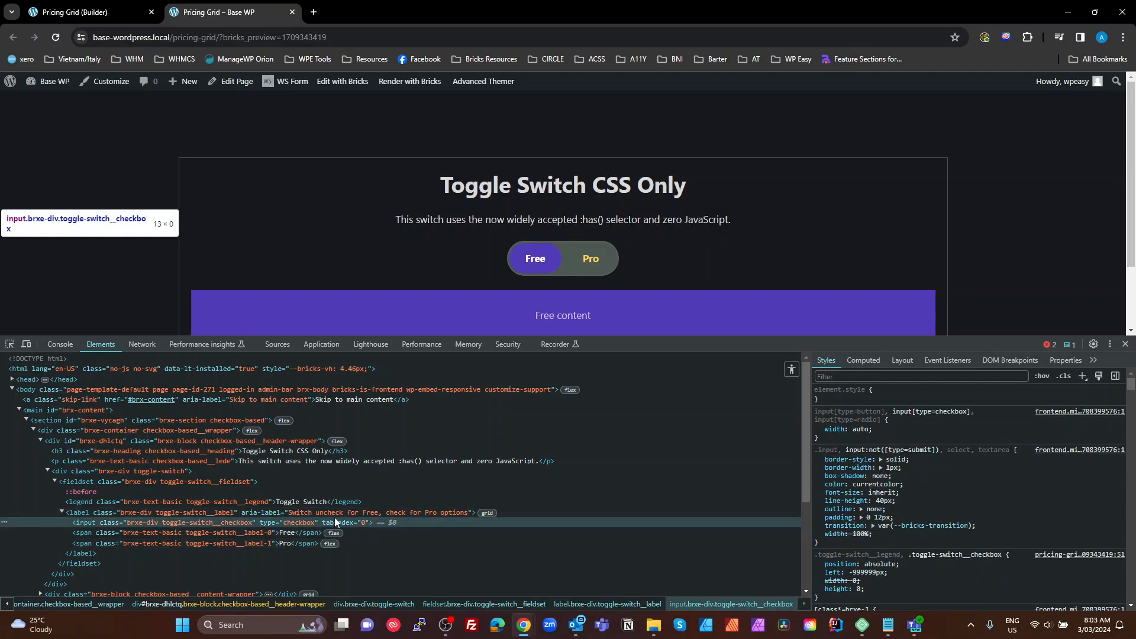
{"action": "left_click", "coordinate": [377, 513]}
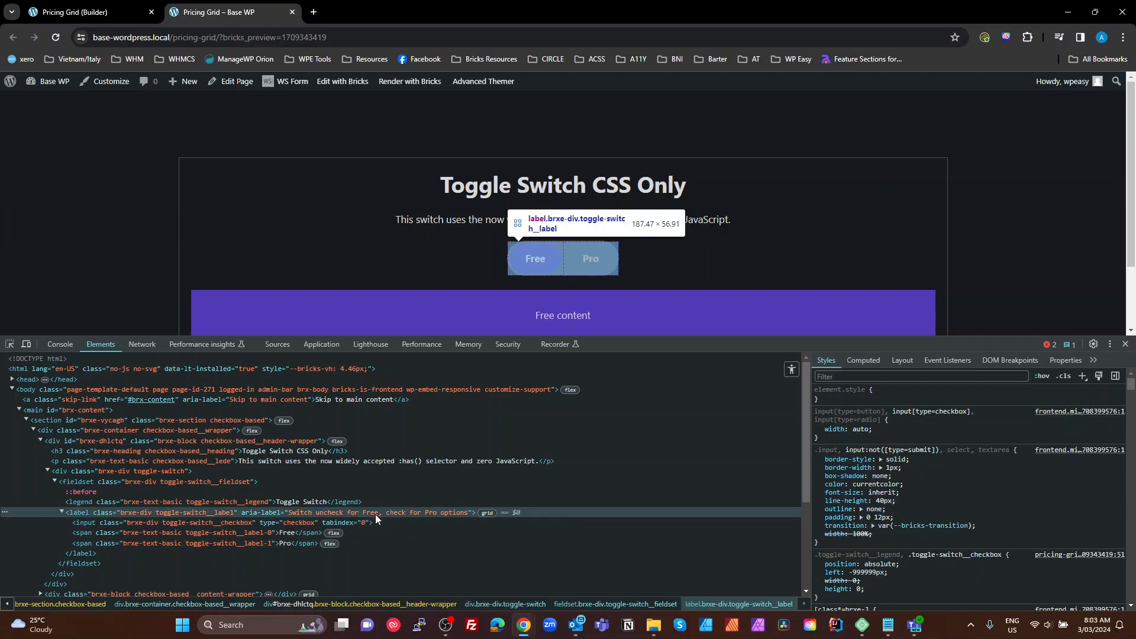
{"action": "left_click", "coordinate": [349, 532]}
{"action": "left_click", "coordinate": [333, 520]}
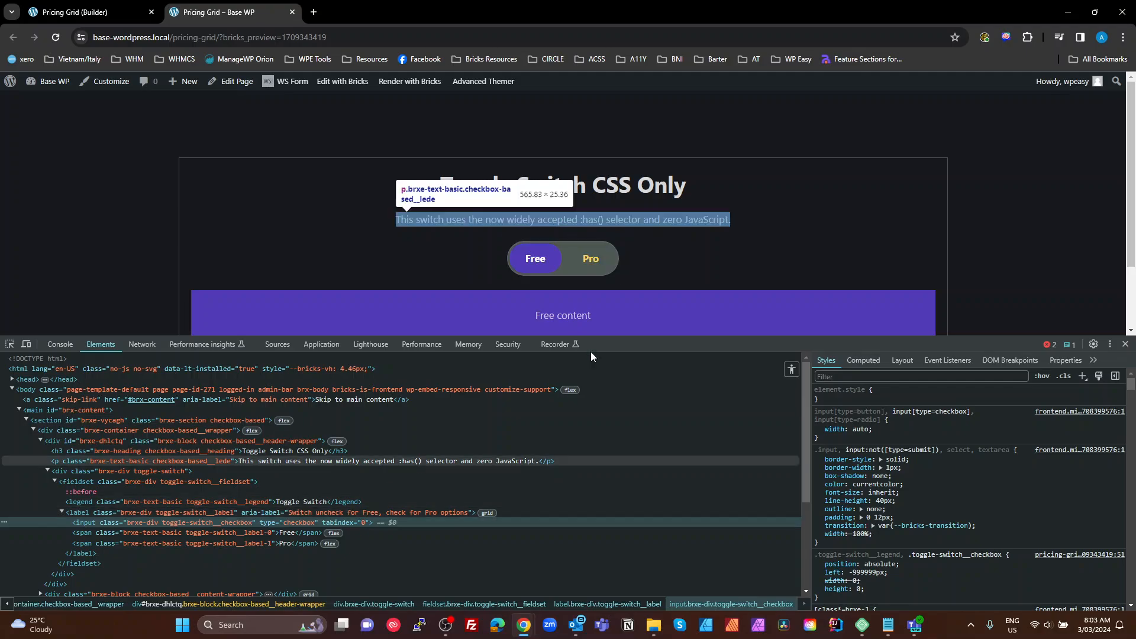
Step: Close the developer tools and briefly highlight the lede's wording about the :has() selector and zero JavaScript
{"action": "left_click", "coordinate": [1125, 344]}
{"action": "left_click_drag", "start_coordinate": [719, 220], "coordinate": [564, 220]}
{"action": "left_click", "coordinate": [643, 346]}
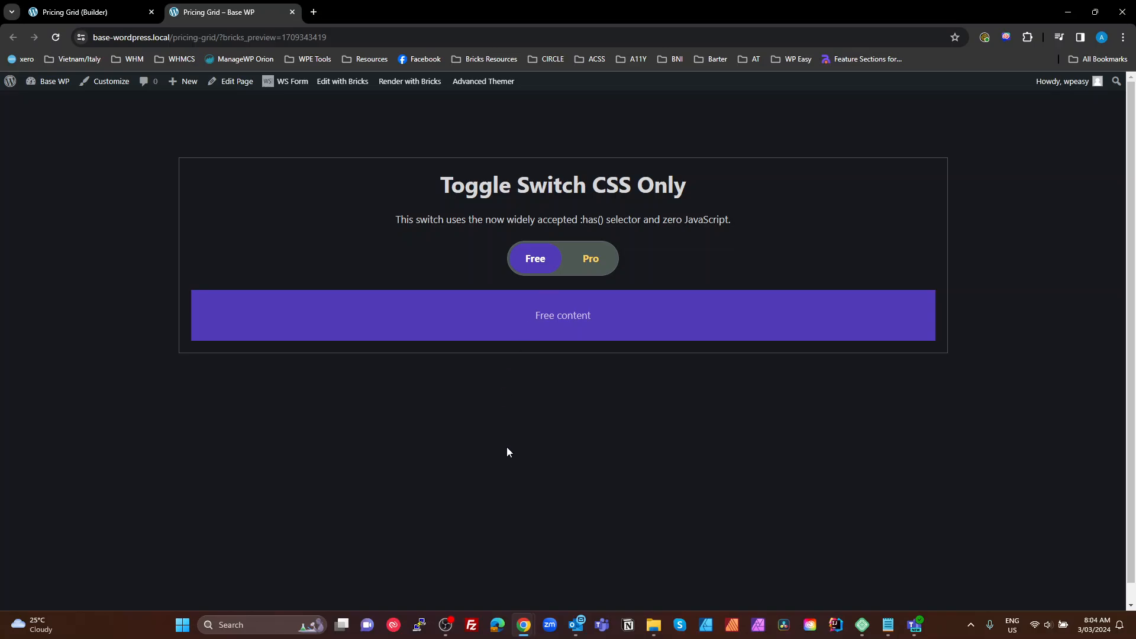
Step: Switch to the Pricing Grid builder, expand all elements in the structure, and select the Toggle Switch (CSS) element
{"action": "left_click", "coordinate": [90, 16]}
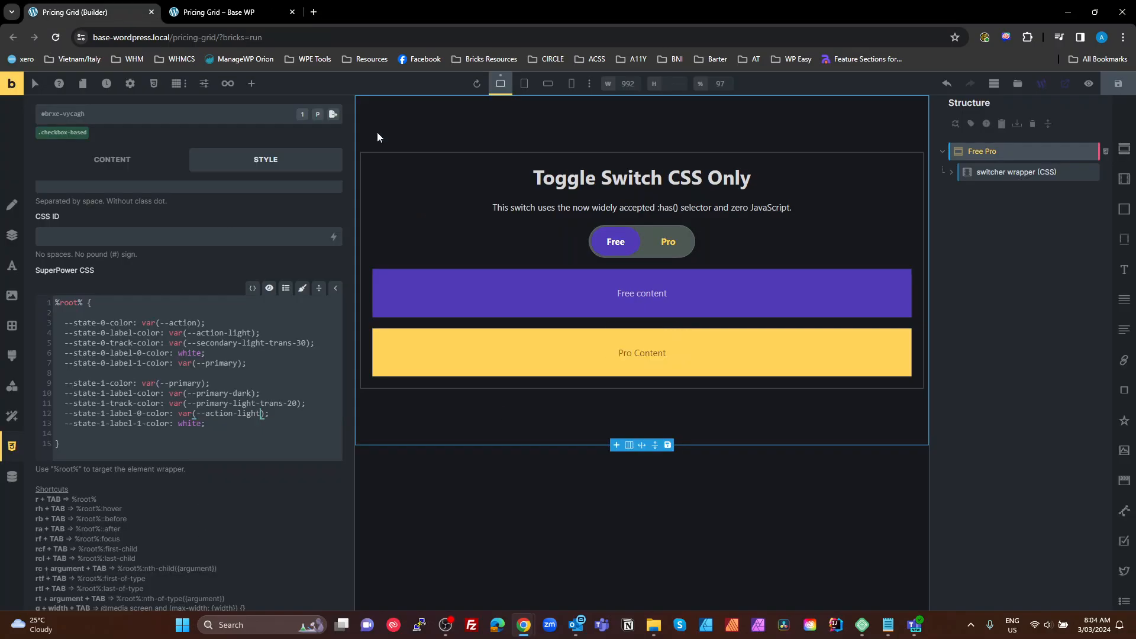
{"action": "left_click", "coordinate": [952, 172]}
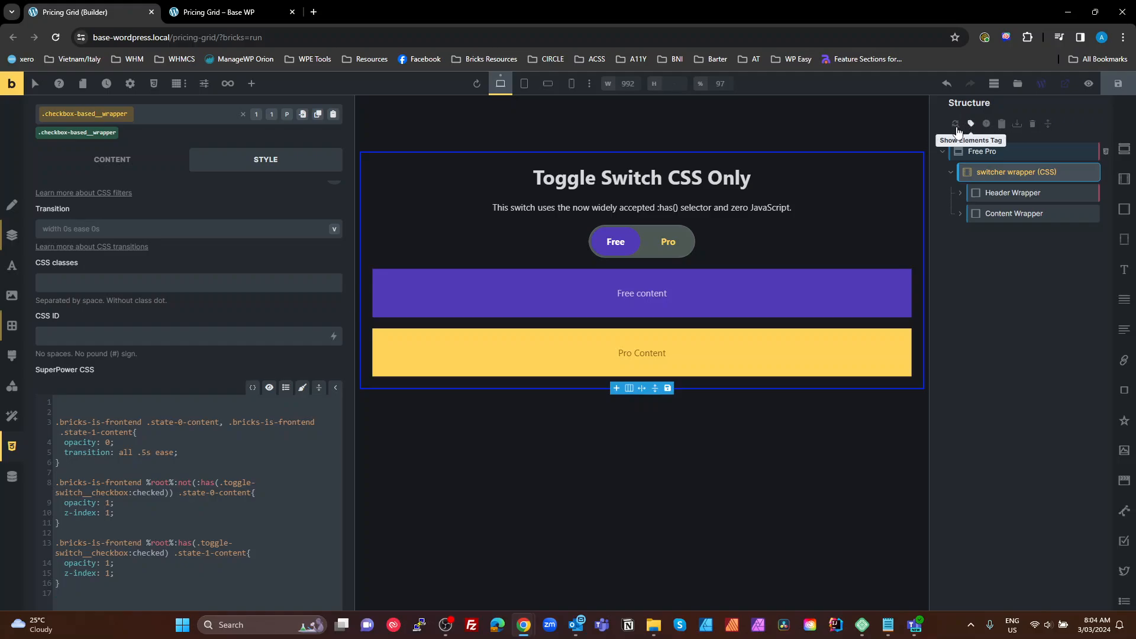
{"action": "left_click", "coordinate": [1047, 123]}
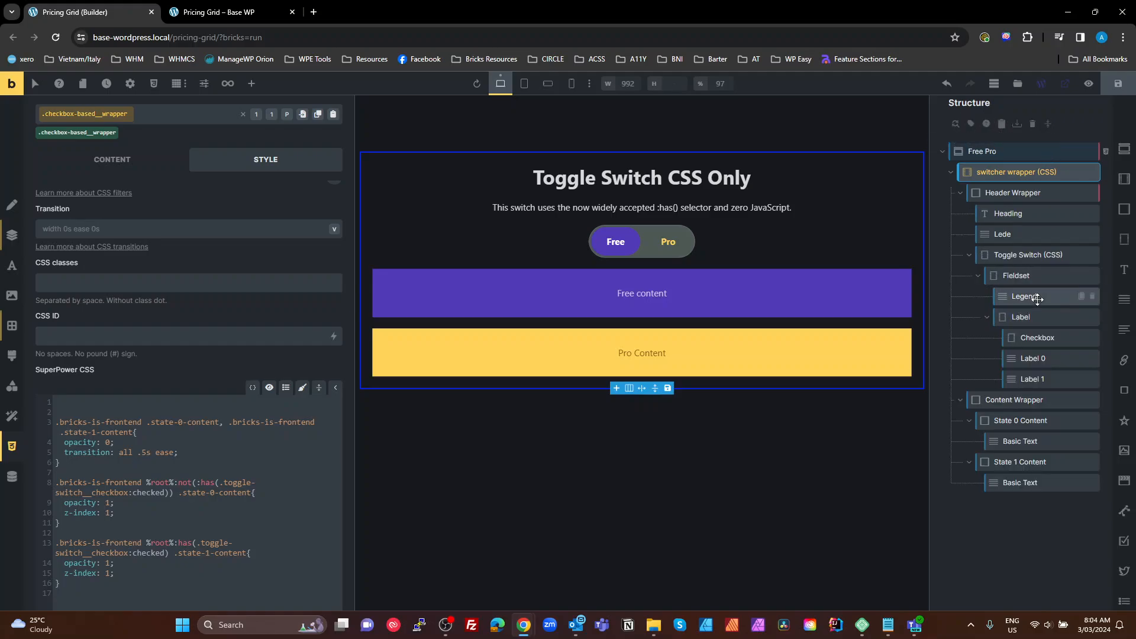
{"action": "left_click", "coordinate": [1006, 255]}
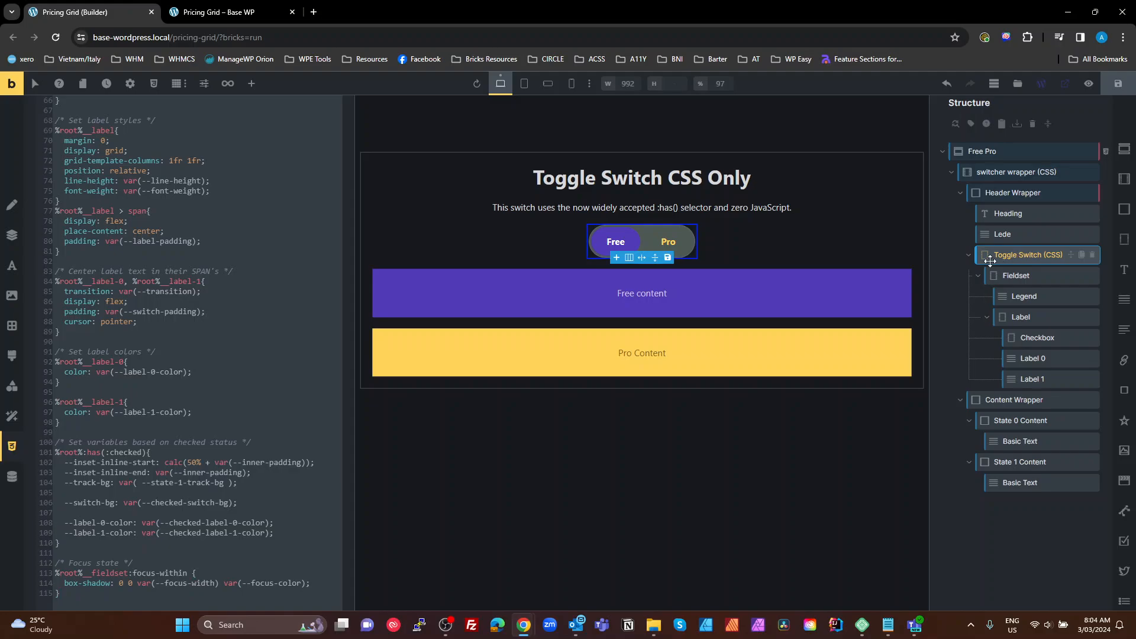
Step: Check the custom HTML tags in the content settings of the Fieldset and Legend elements
{"action": "left_click", "coordinate": [1004, 275]}
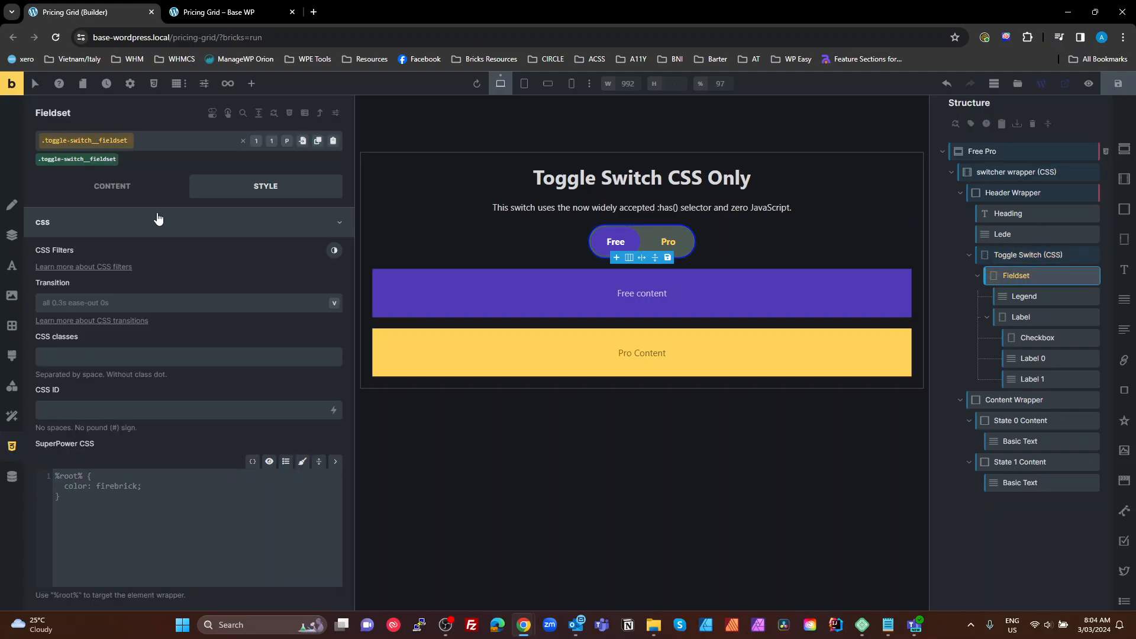
{"action": "left_click", "coordinate": [111, 188]}
{"action": "double_click", "coordinate": [206, 271]}
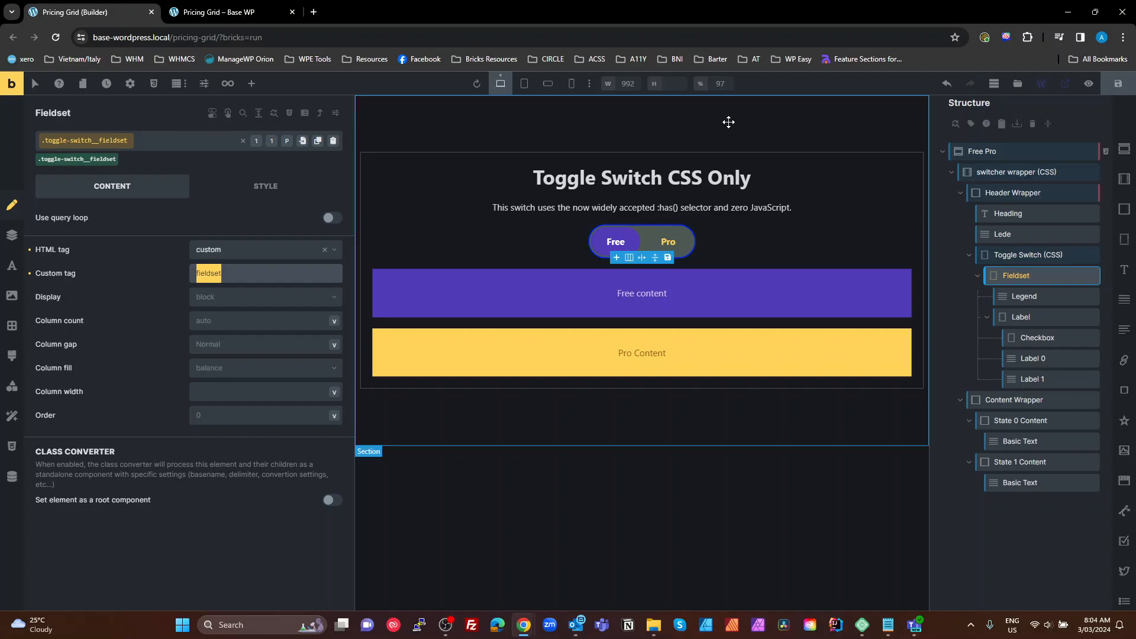
{"action": "left_click", "coordinate": [1013, 296]}
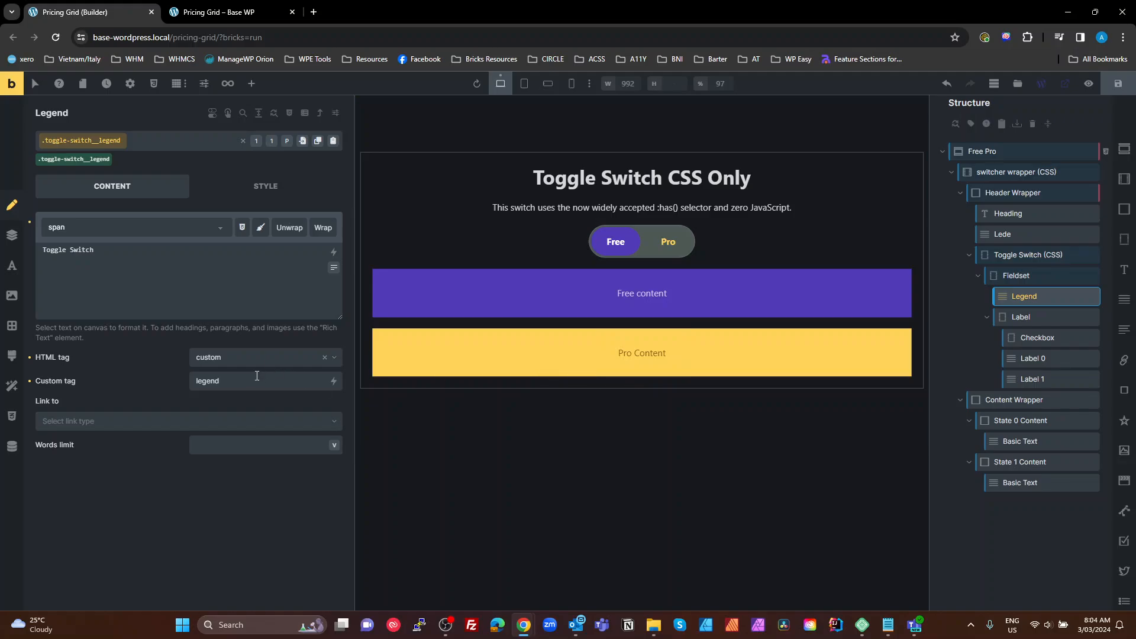
{"action": "left_click_drag", "start_coordinate": [249, 380], "coordinate": [126, 399]}
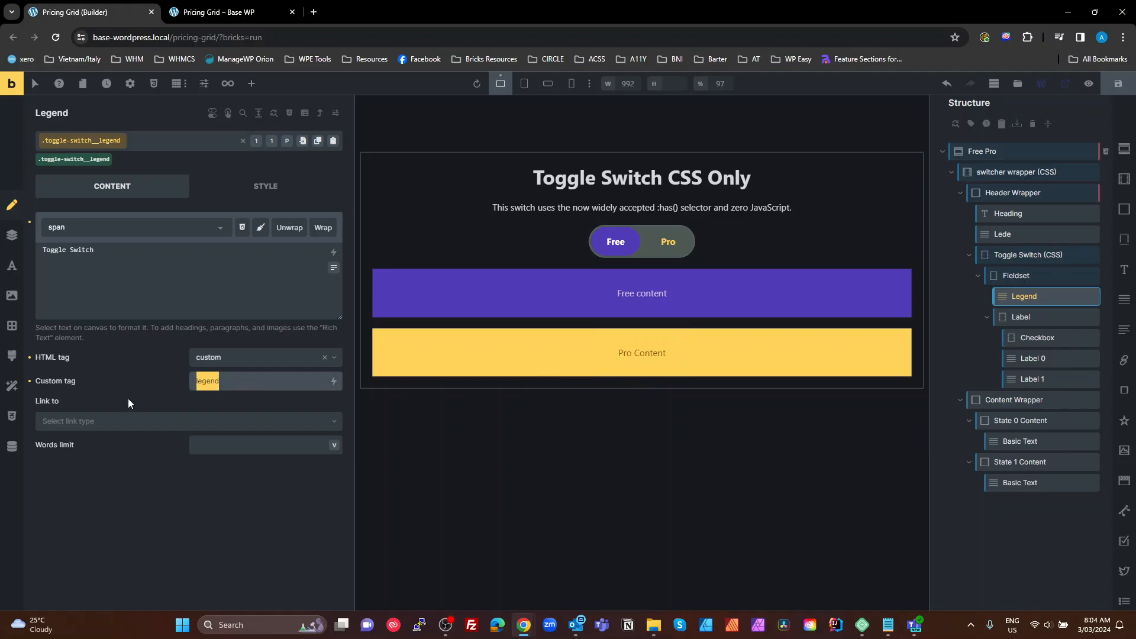
Step: Check the custom HTML tags assigned to the Label element and its nested Checkbox
{"action": "left_click", "coordinate": [1008, 319]}
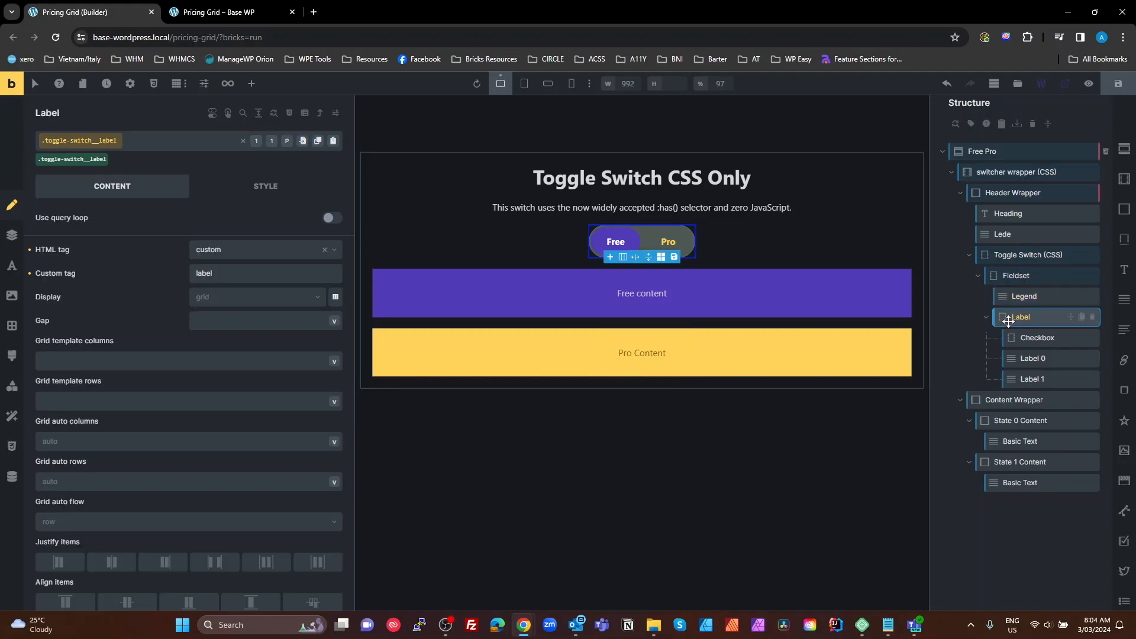
{"action": "left_click_drag", "start_coordinate": [214, 273], "coordinate": [83, 255]}
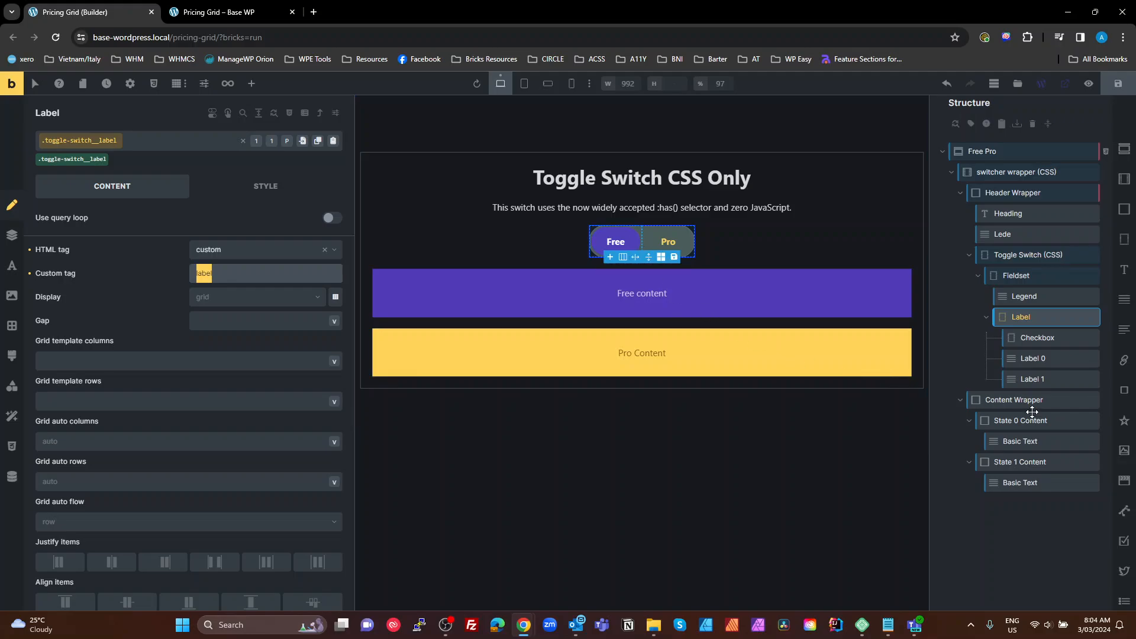
{"action": "left_click", "coordinate": [1028, 333]}
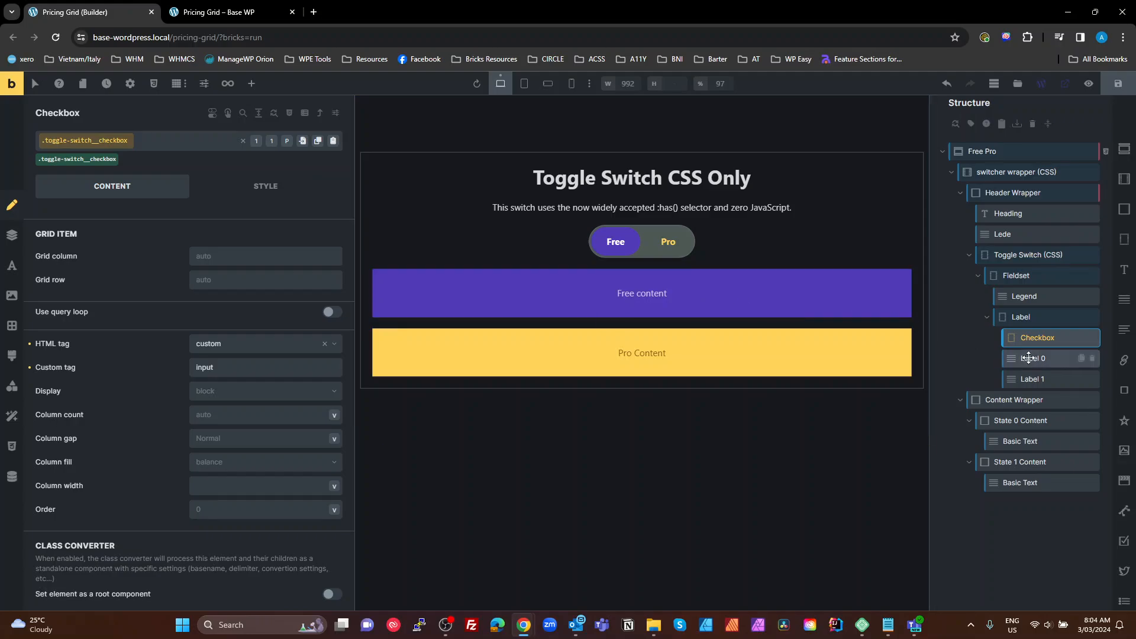
{"action": "left_click_drag", "start_coordinate": [221, 367], "coordinate": [170, 367]}
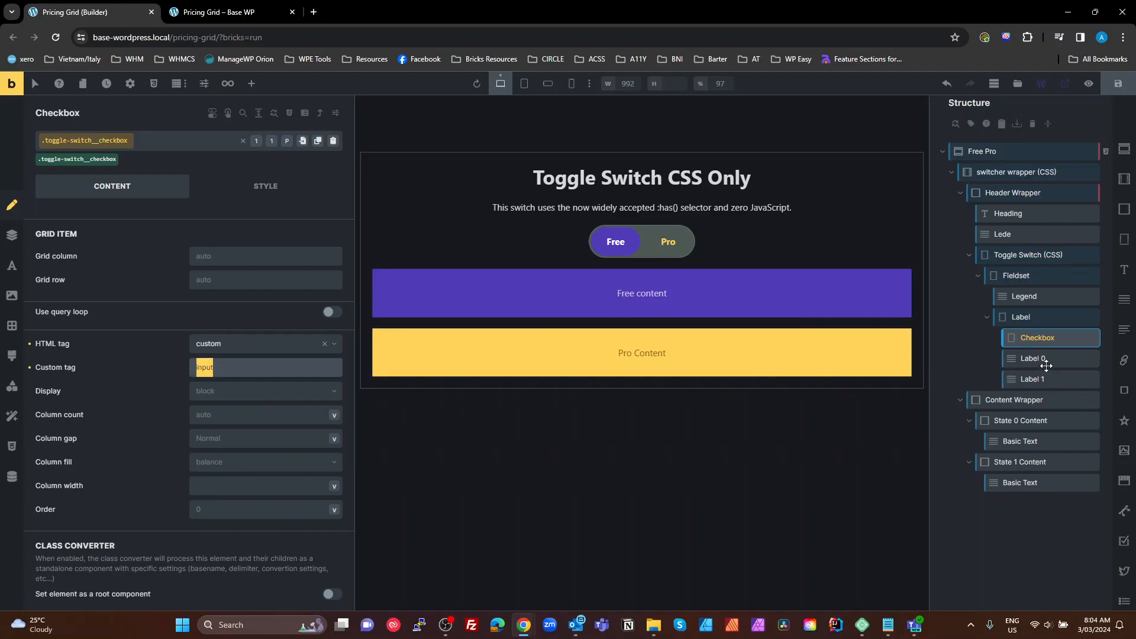
Step: Compare the text and HTML tag settings of the Label 0 and Label 1 elements, ending on Label 0
{"action": "left_click", "coordinate": [1022, 361]}
{"action": "left_click", "coordinate": [1017, 381]}
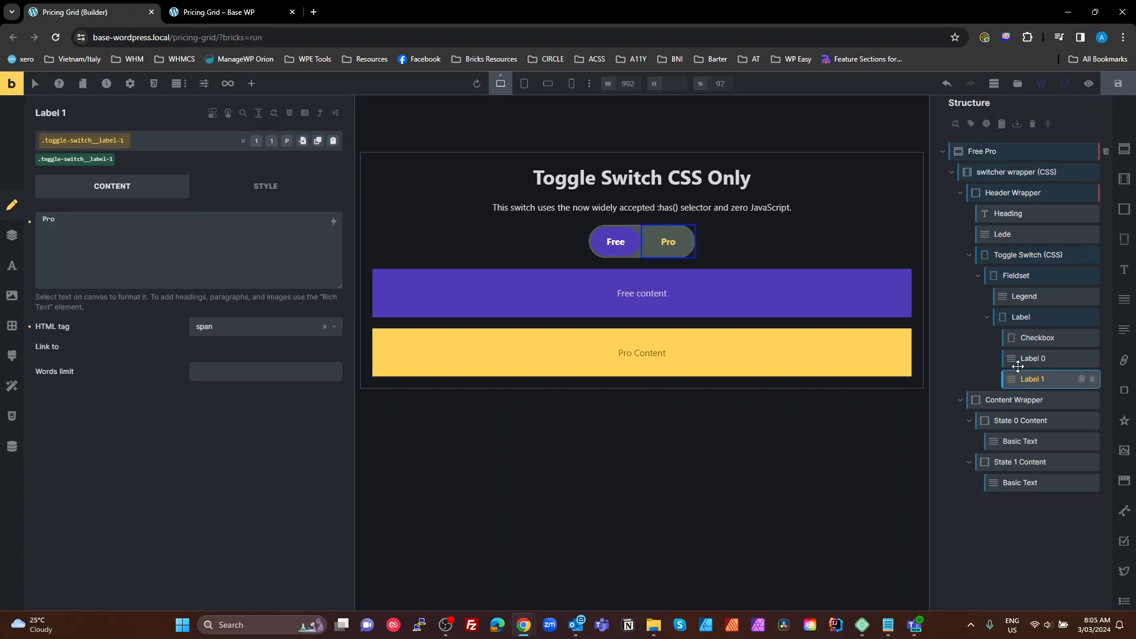
{"action": "left_click", "coordinate": [1017, 358]}
{"action": "left_click", "coordinate": [1014, 382]}
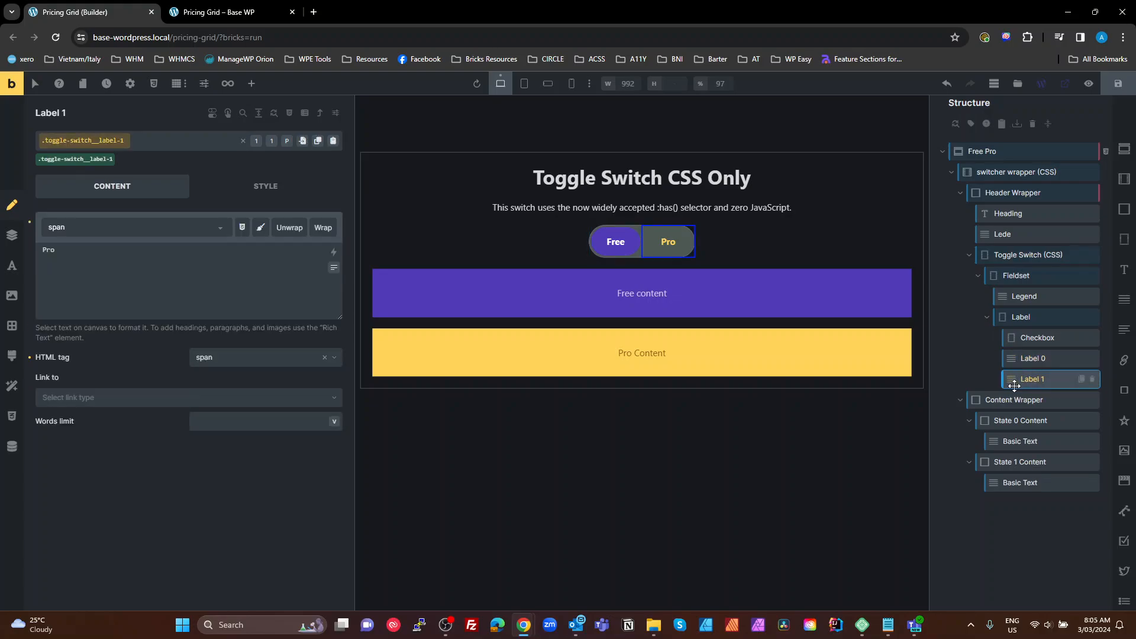
{"action": "left_click", "coordinate": [1019, 358]}
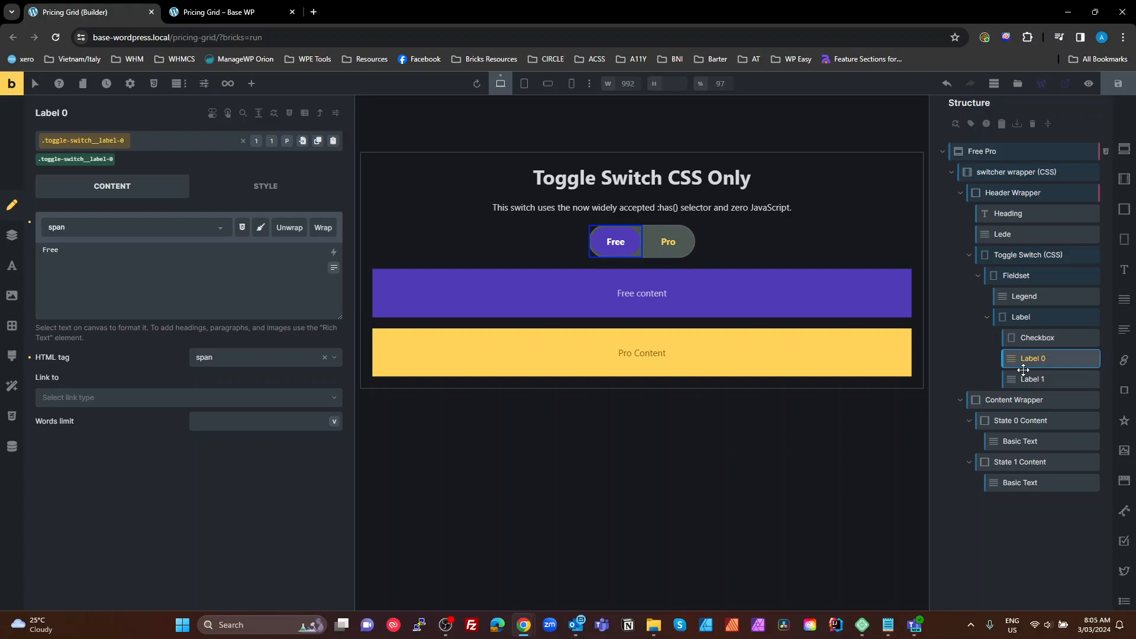
Step: Review the Label and Toggle Switch (CSS) elements, and collapse and re-expand the switcher wrapper (CSS) in the structure
{"action": "left_click", "coordinate": [1017, 318]}
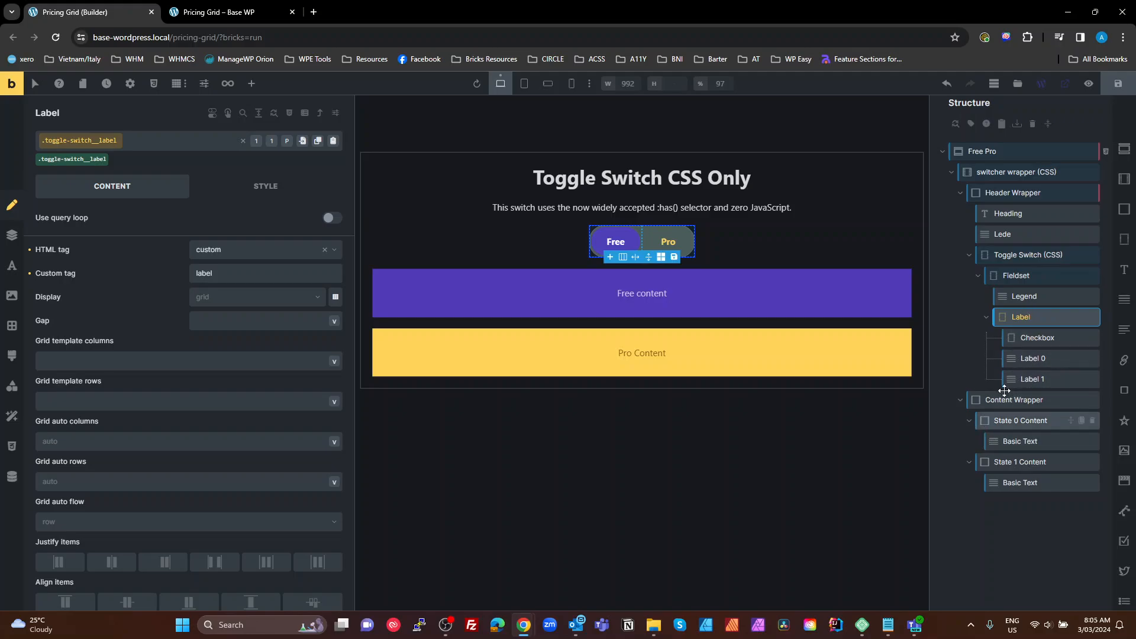
{"action": "left_click", "coordinate": [1022, 256]}
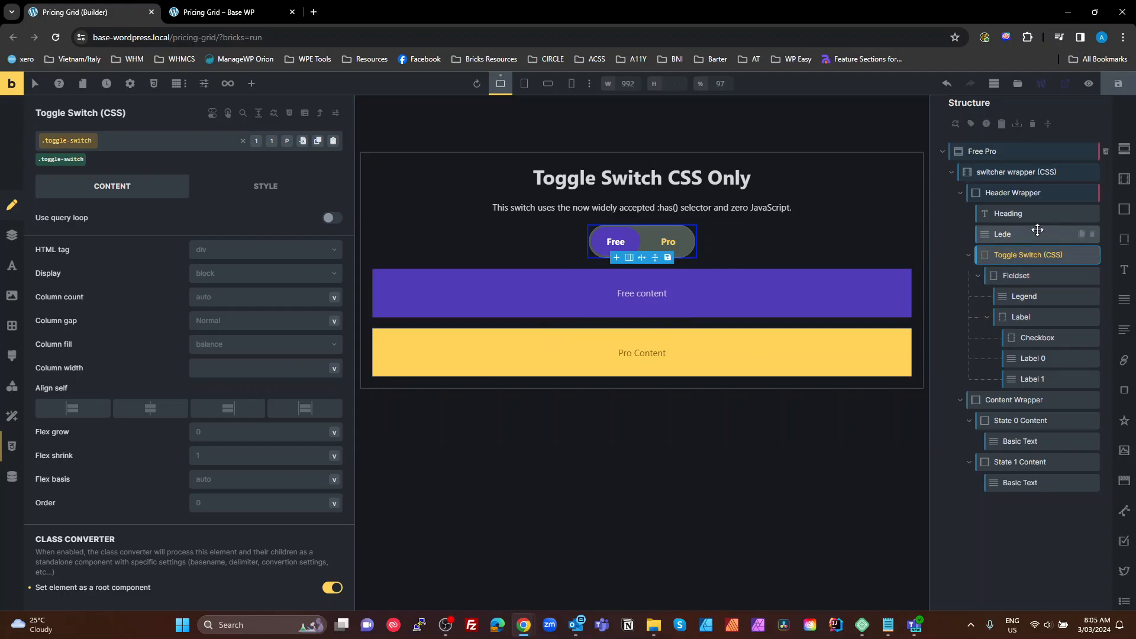
{"action": "left_click", "coordinate": [954, 173]}
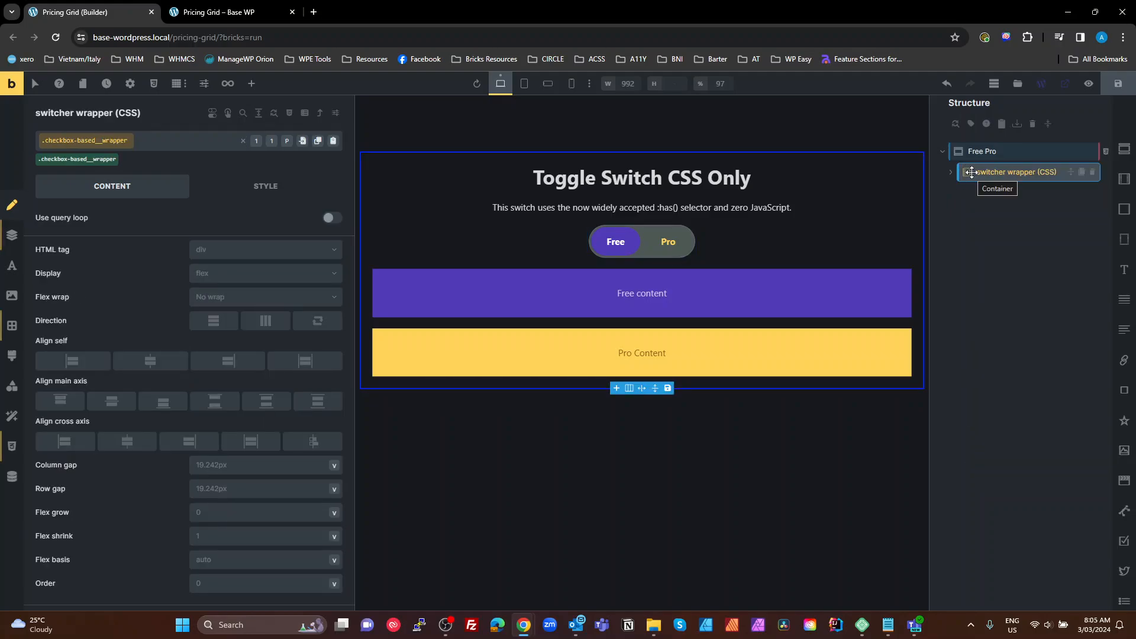
{"action": "left_click", "coordinate": [950, 172]}
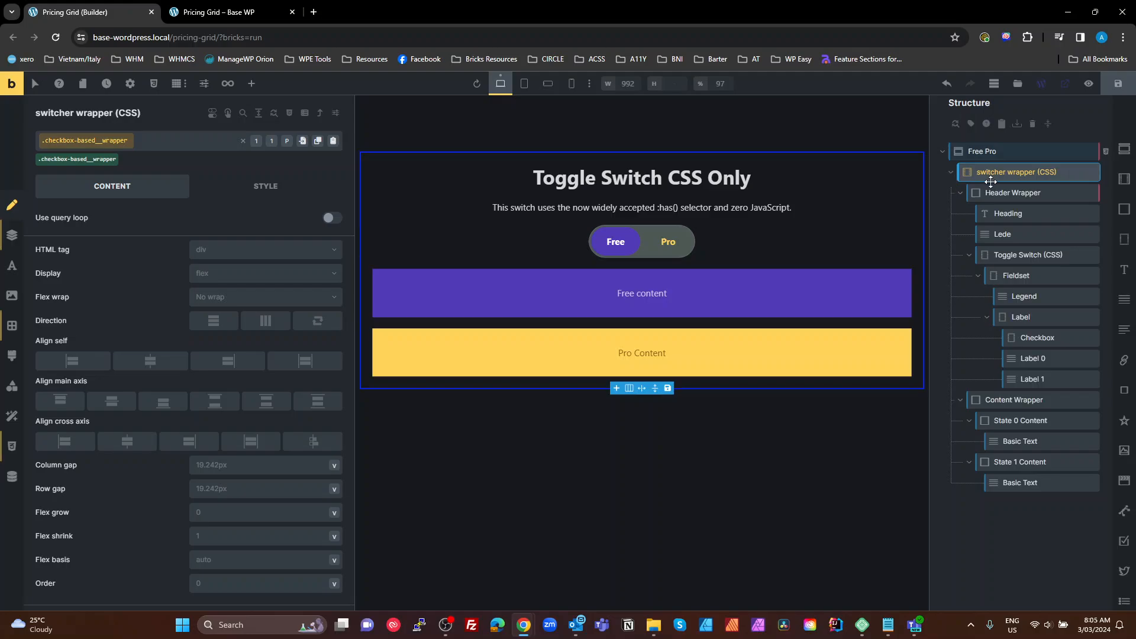
Step: Inspect the Content Wrapper and the two classes on State 0 Content, ending with .checkbox-based__state-0-content active
{"action": "left_click", "coordinate": [979, 405]}
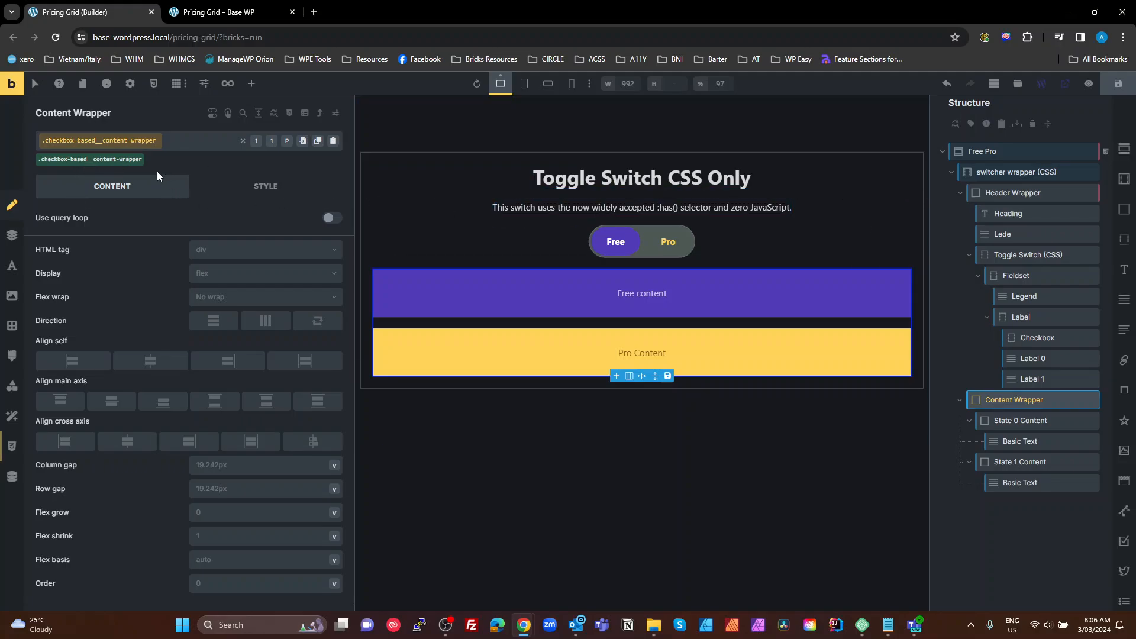
{"action": "left_click", "coordinate": [989, 419]}
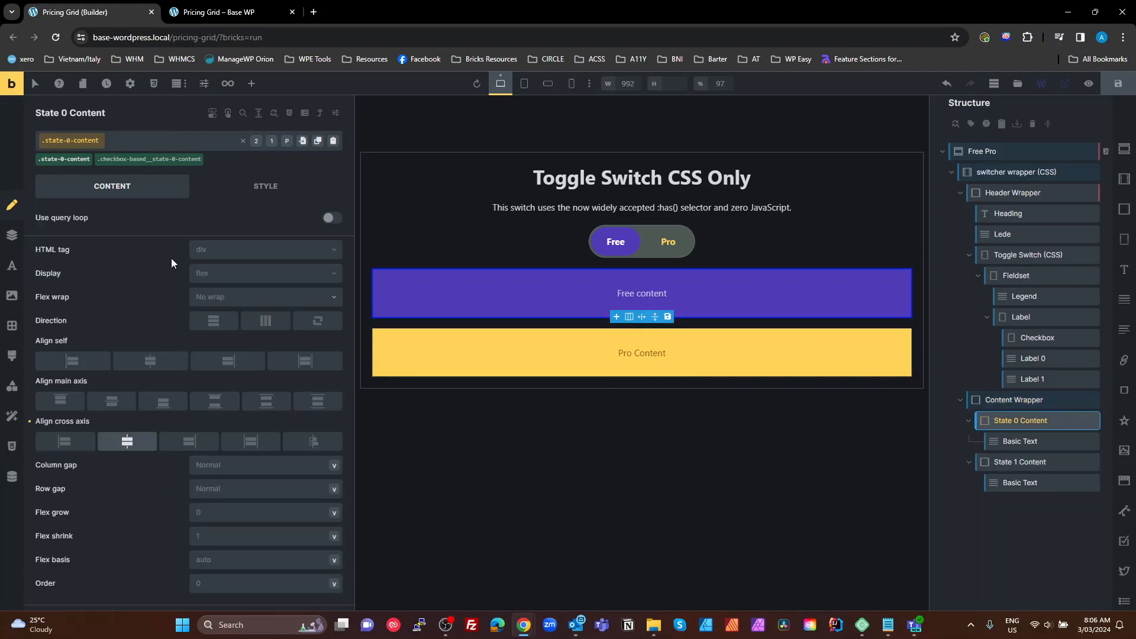
{"action": "left_click", "coordinate": [65, 161]}
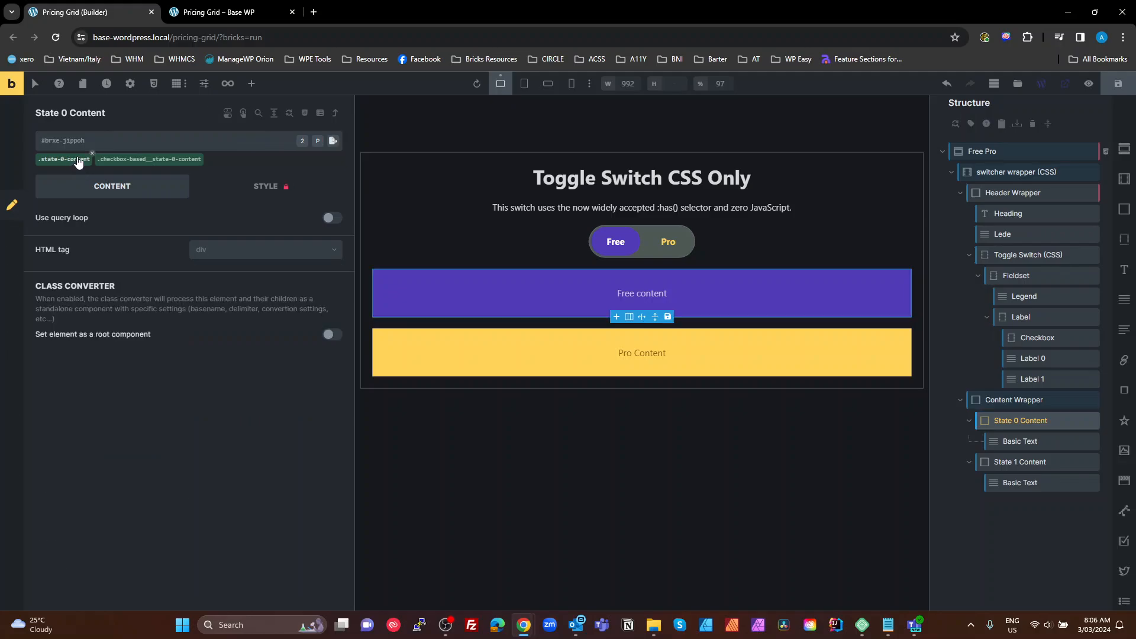
{"action": "left_click", "coordinate": [130, 160]}
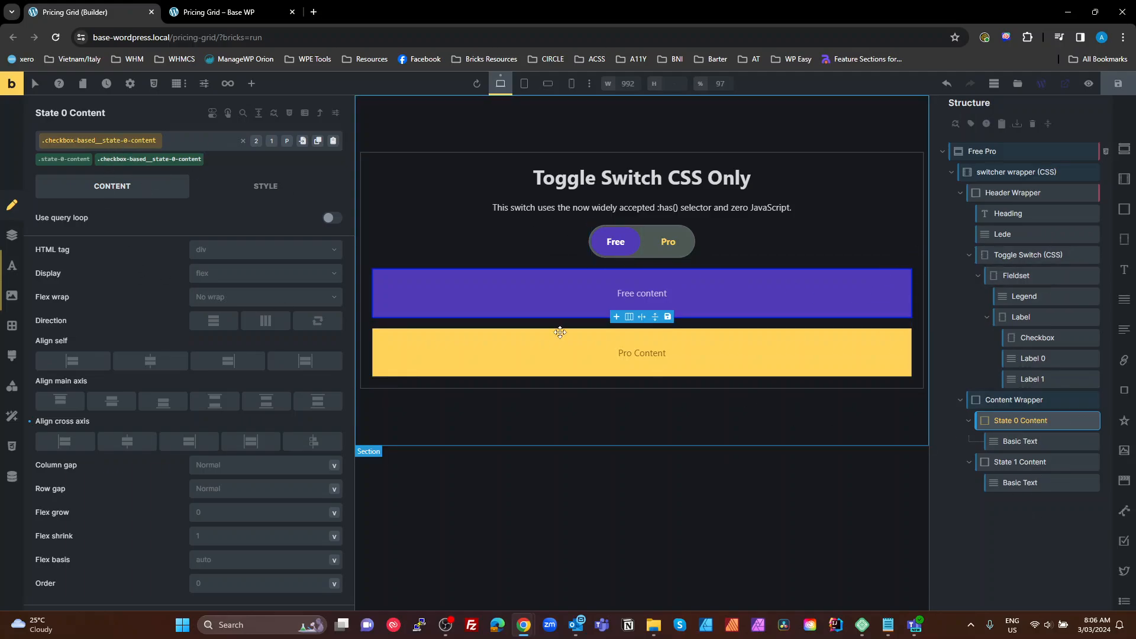
Step: Look through the State 0 Basic Text, the State 1 Content block and its nested Basic Text element
{"action": "left_click", "coordinate": [1024, 442]}
{"action": "left_click", "coordinate": [1026, 460]}
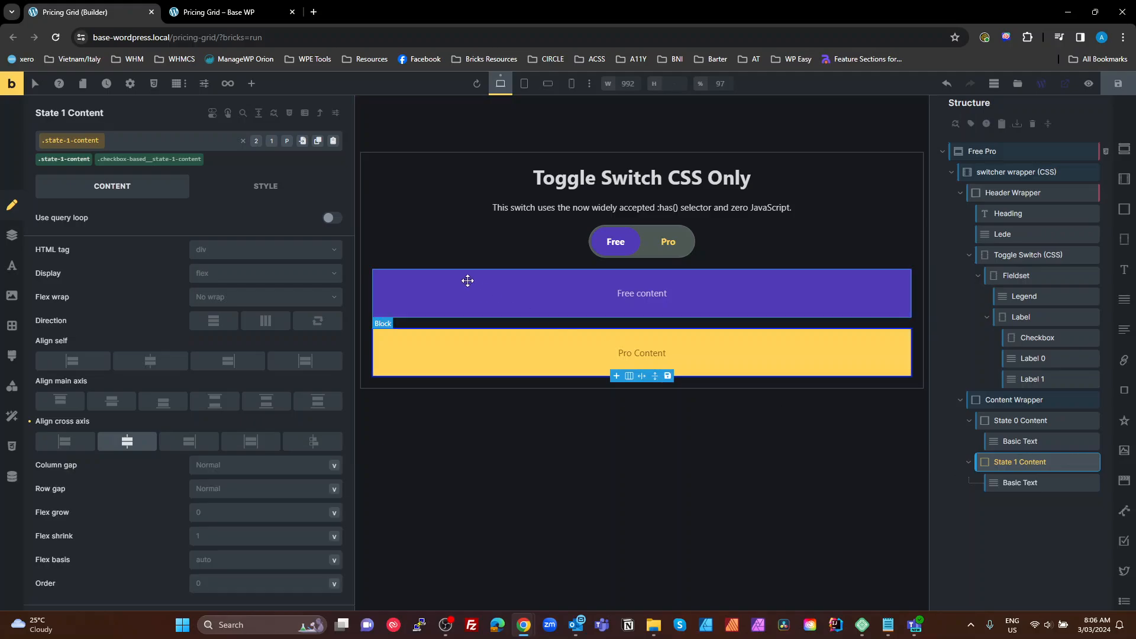
{"action": "left_click", "coordinate": [1025, 483]}
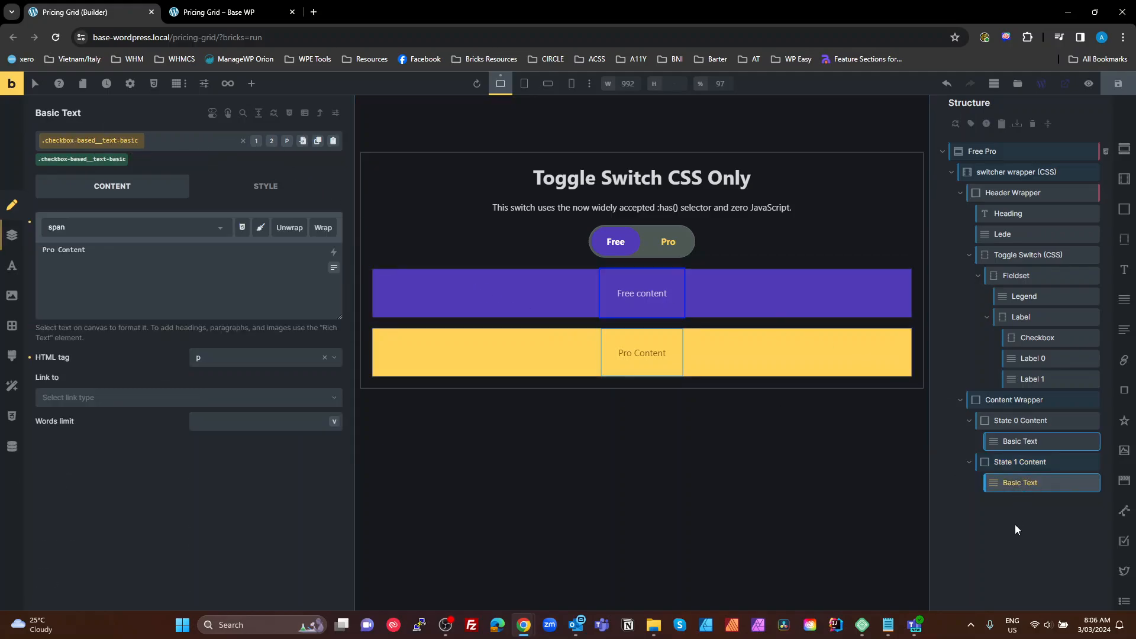
Step: Open the custom CSS of the Content Wrapper and bring its display and grid placement rules into view
{"action": "left_click", "coordinate": [1006, 400]}
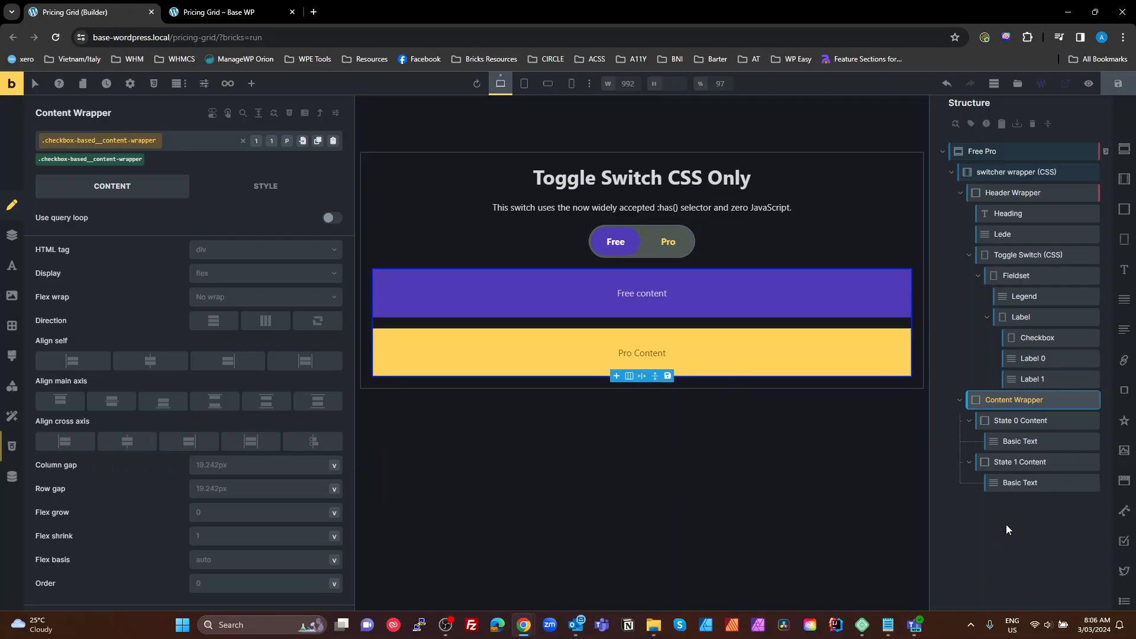
{"action": "left_click", "coordinate": [12, 446]}
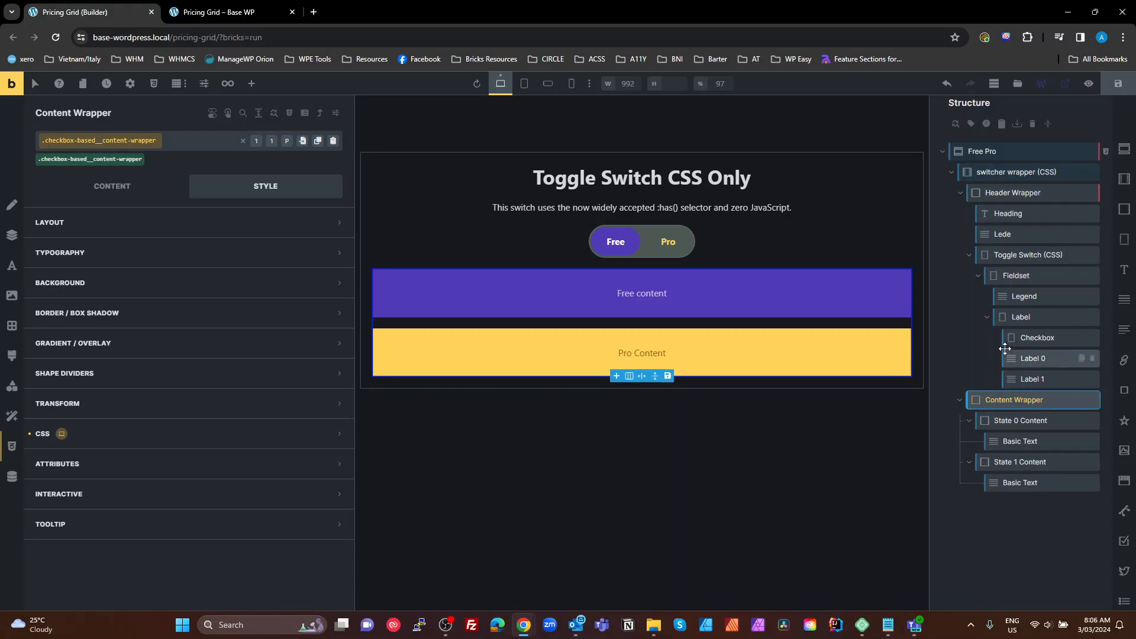
{"action": "left_click_drag", "start_coordinate": [1006, 357], "coordinate": [1006, 292]}
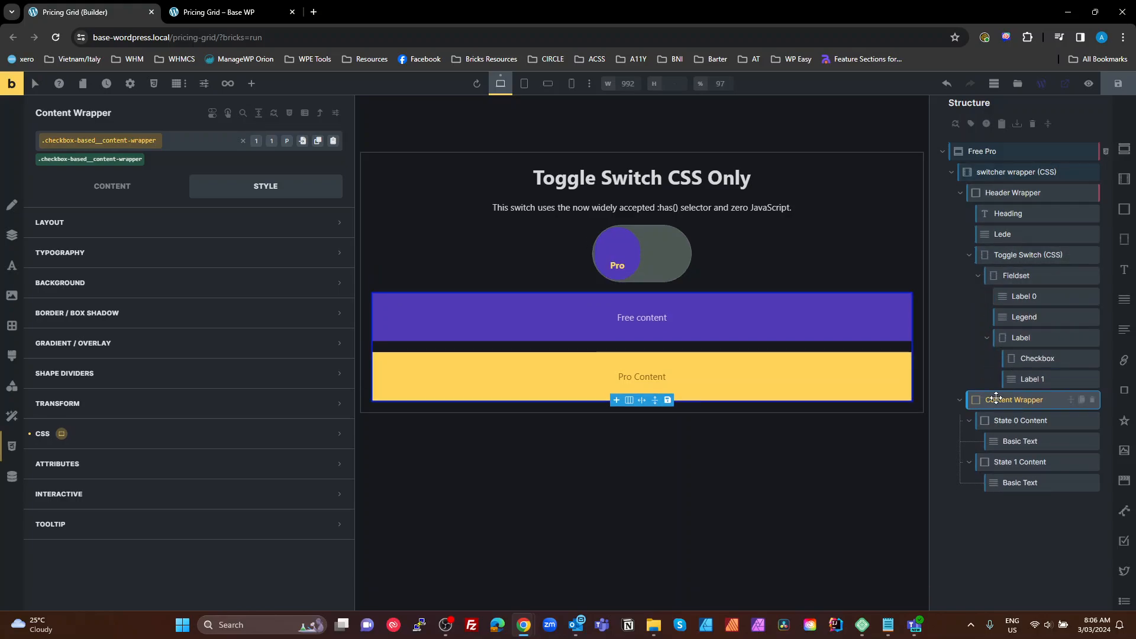
{"action": "left_click", "coordinate": [164, 433]}
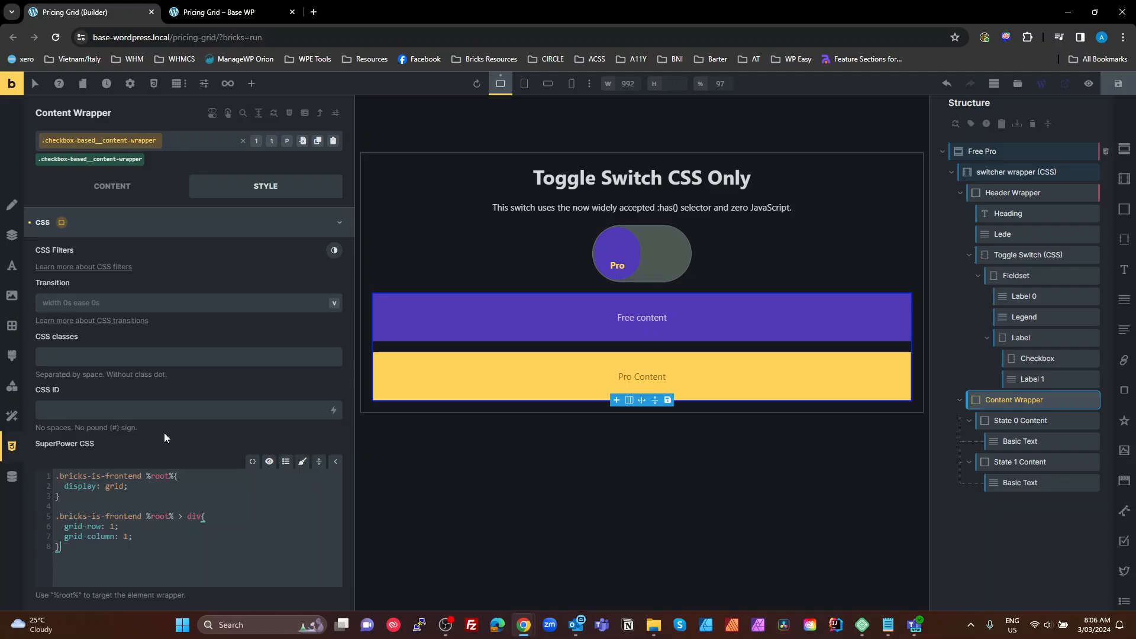
{"action": "scroll", "coordinate": [232, 460], "scroll_direction": "down", "scroll_amount": 2}
{"action": "left_click", "coordinate": [175, 410]}
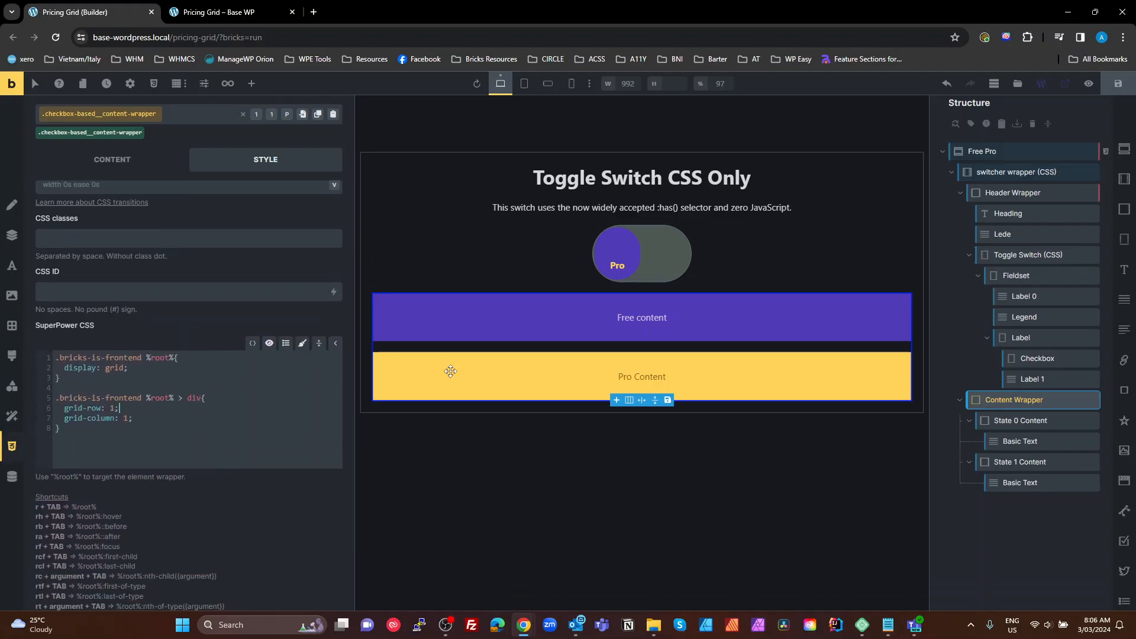
Step: Highlight the .bricks-is-frontend prefix and the div child selector in the Content Wrapper's custom CSS
{"action": "left_click", "coordinate": [126, 367]}
{"action": "left_click_drag", "start_coordinate": [146, 358], "coordinate": [55, 357]}
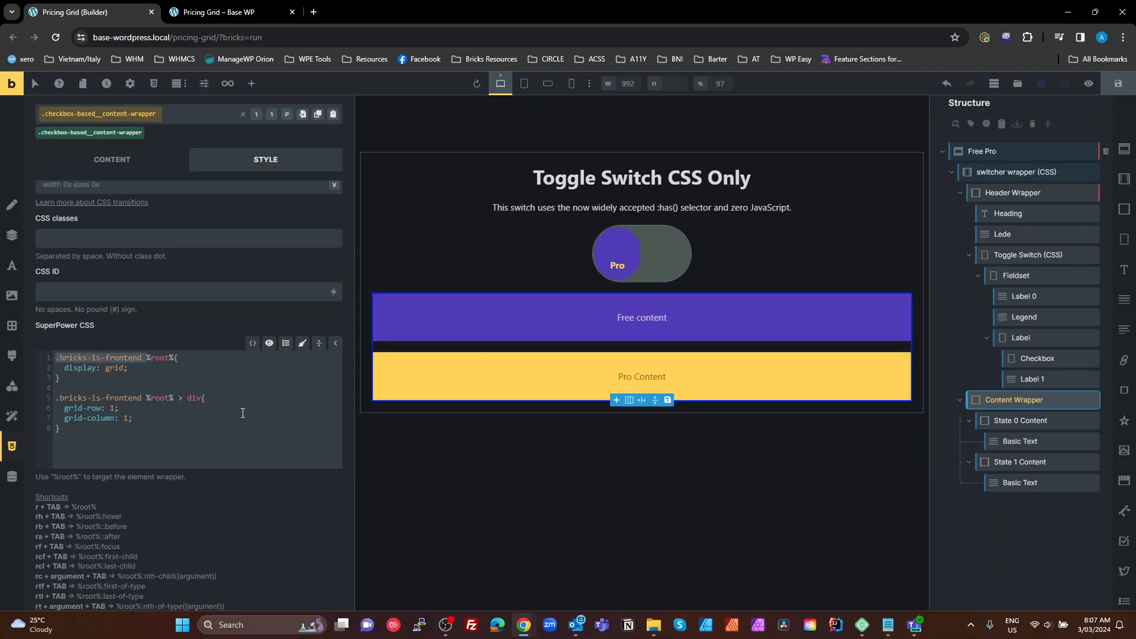
{"action": "left_click", "coordinate": [238, 412]}
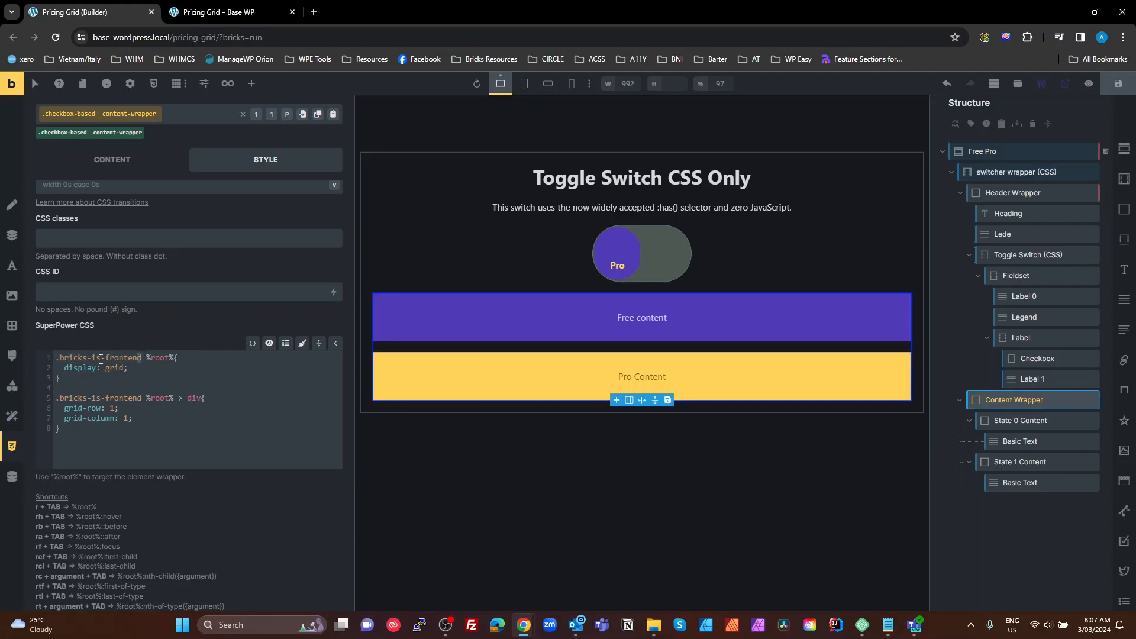
{"action": "left_click_drag", "start_coordinate": [101, 358], "coordinate": [33, 365]}
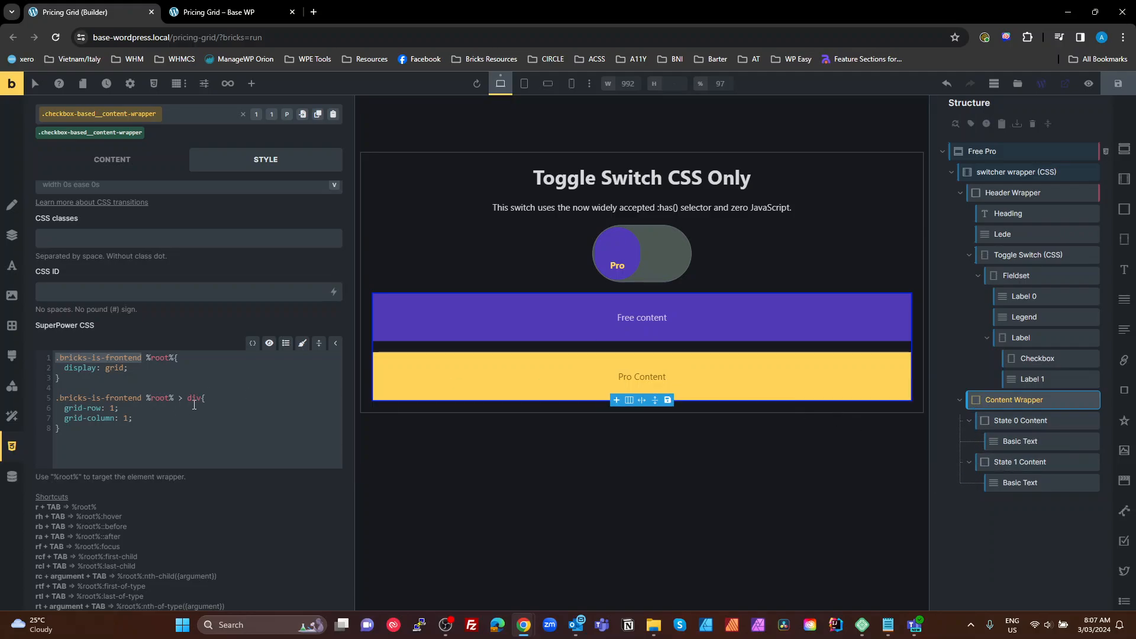
{"action": "double_click", "coordinate": [193, 399]}
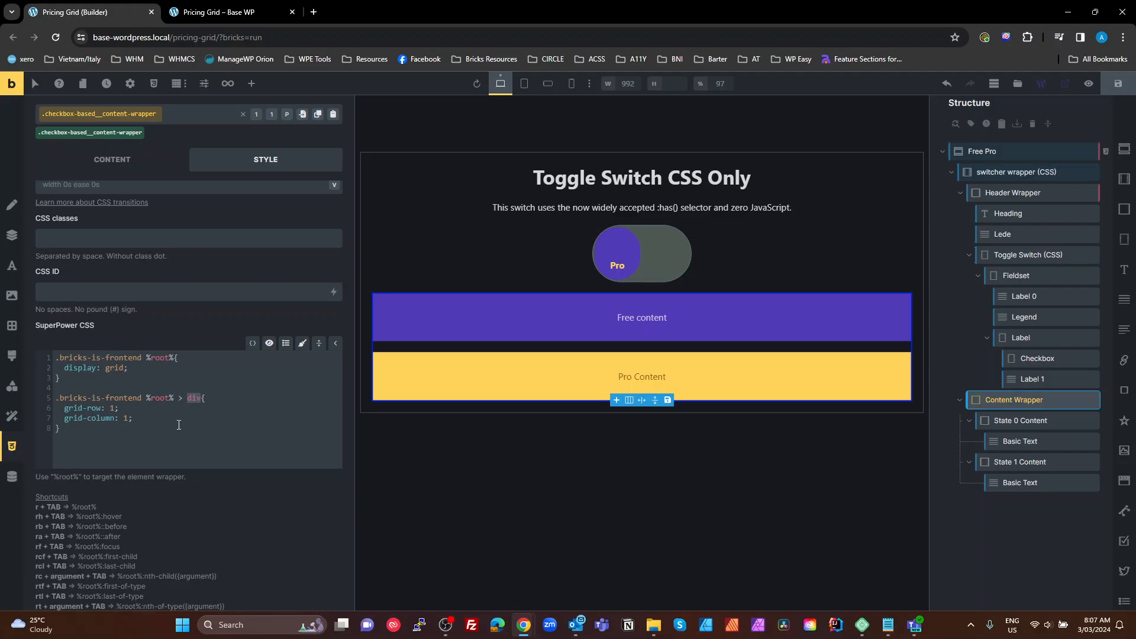
{"action": "left_click", "coordinate": [178, 427]}
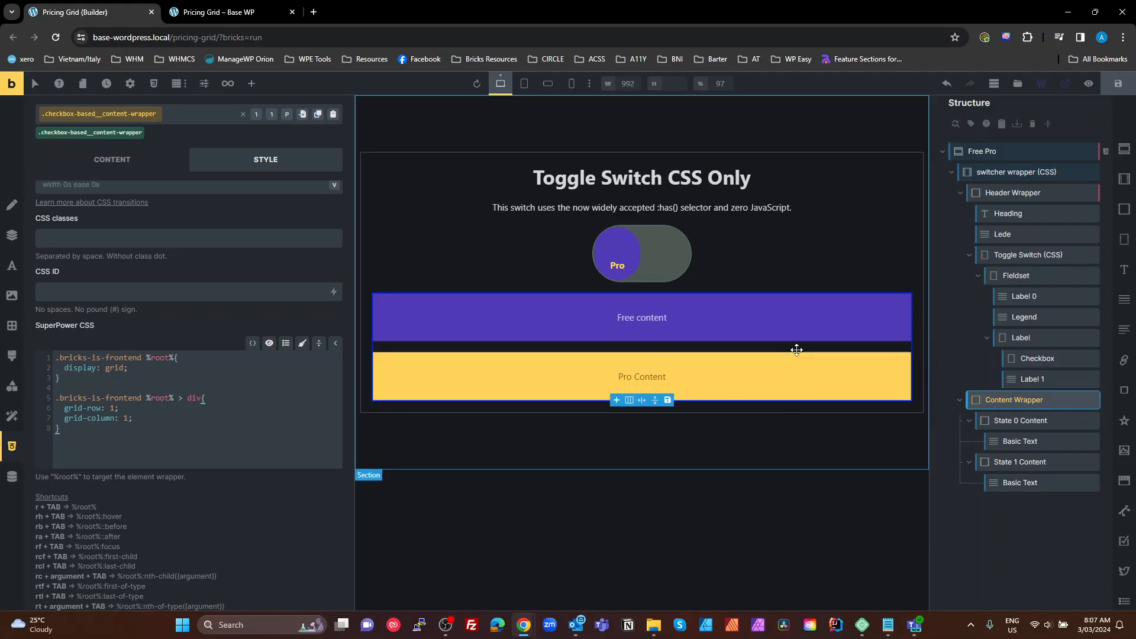
Step: Return from State 0 Content to the Content Wrapper and reopen the custom CSS of its .checkbox-based__content-wrapper class
{"action": "left_click", "coordinate": [683, 373]}
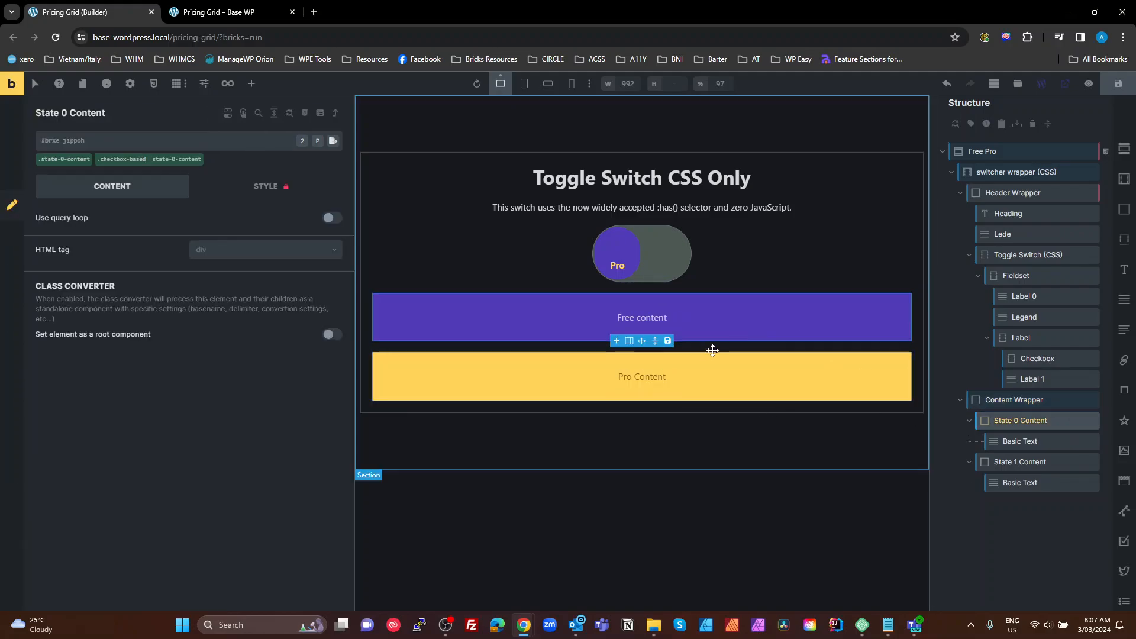
{"action": "left_click", "coordinate": [982, 400]}
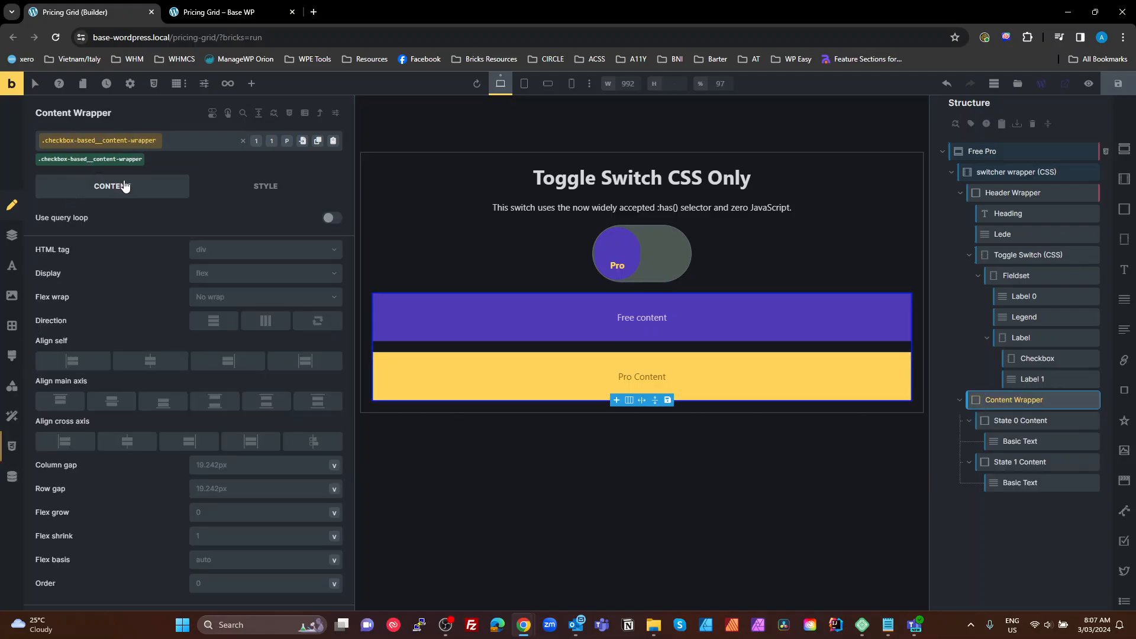
{"action": "left_click", "coordinate": [128, 159]}
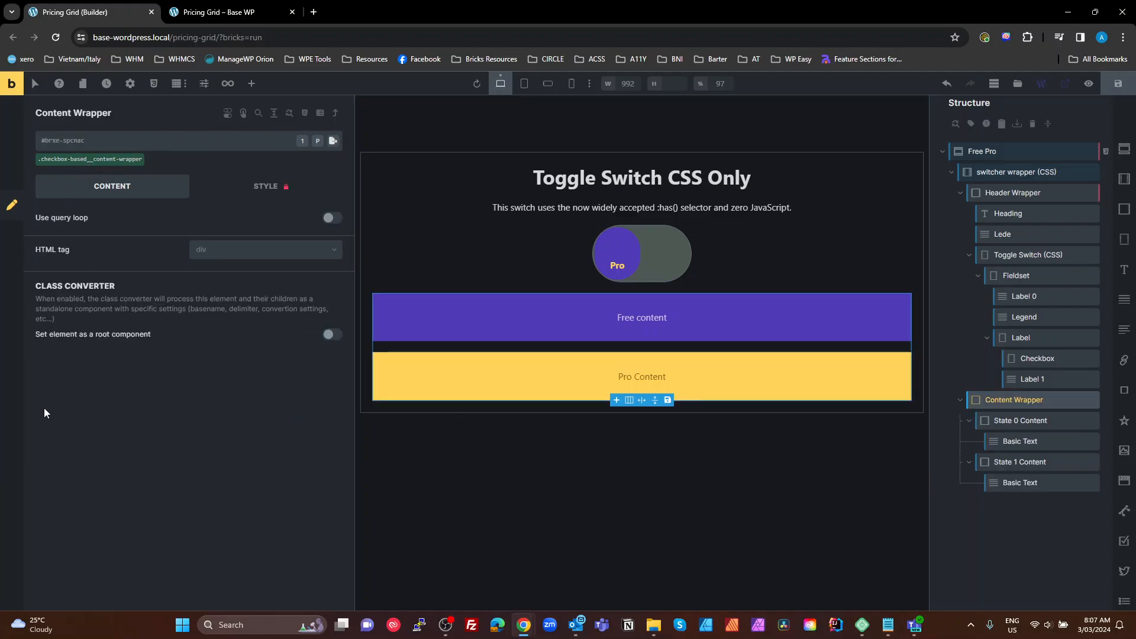
{"action": "left_click", "coordinate": [114, 160]}
{"action": "left_click", "coordinate": [12, 446]}
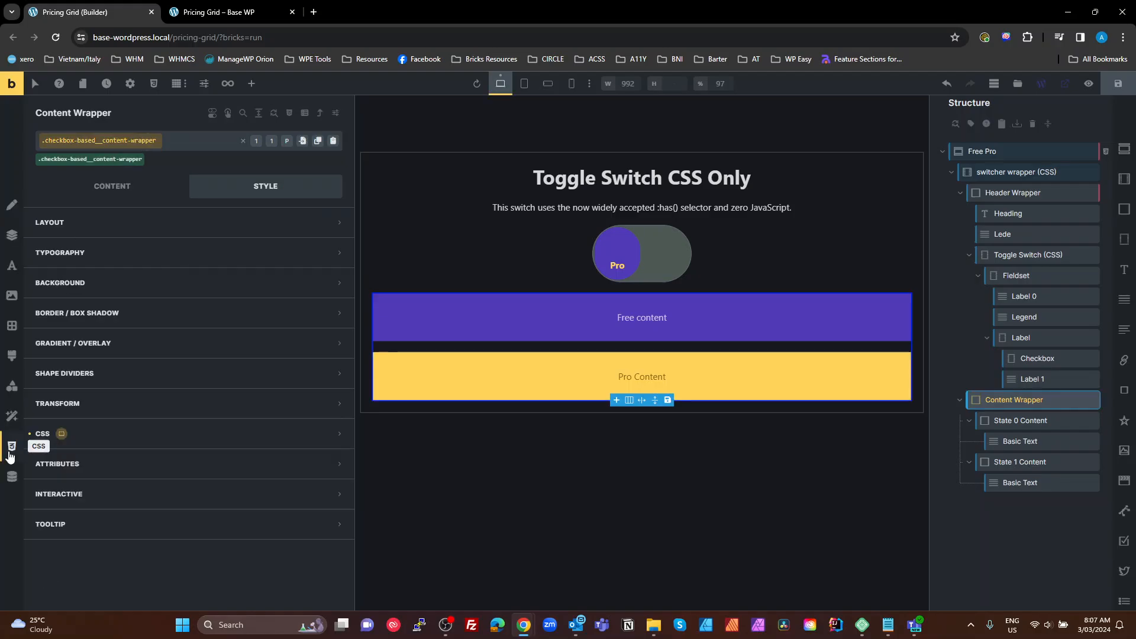
{"action": "left_click", "coordinate": [101, 434]}
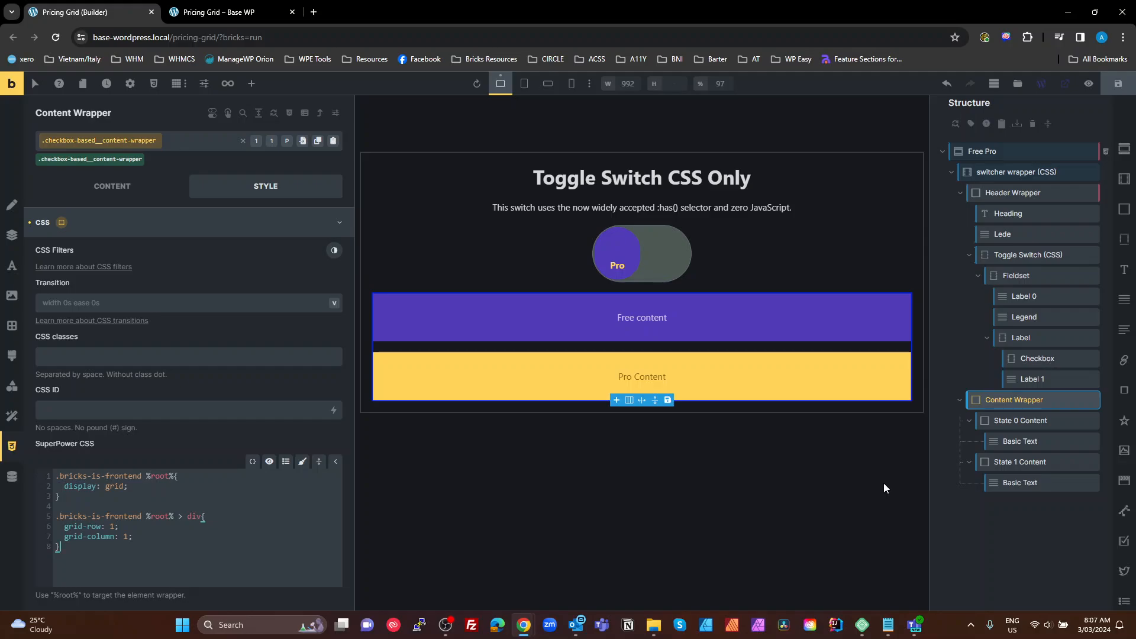
Step: Check the .state-0-content and .state-1-content classes on the two content blocks and clear the element selection
{"action": "left_click", "coordinate": [1011, 421]}
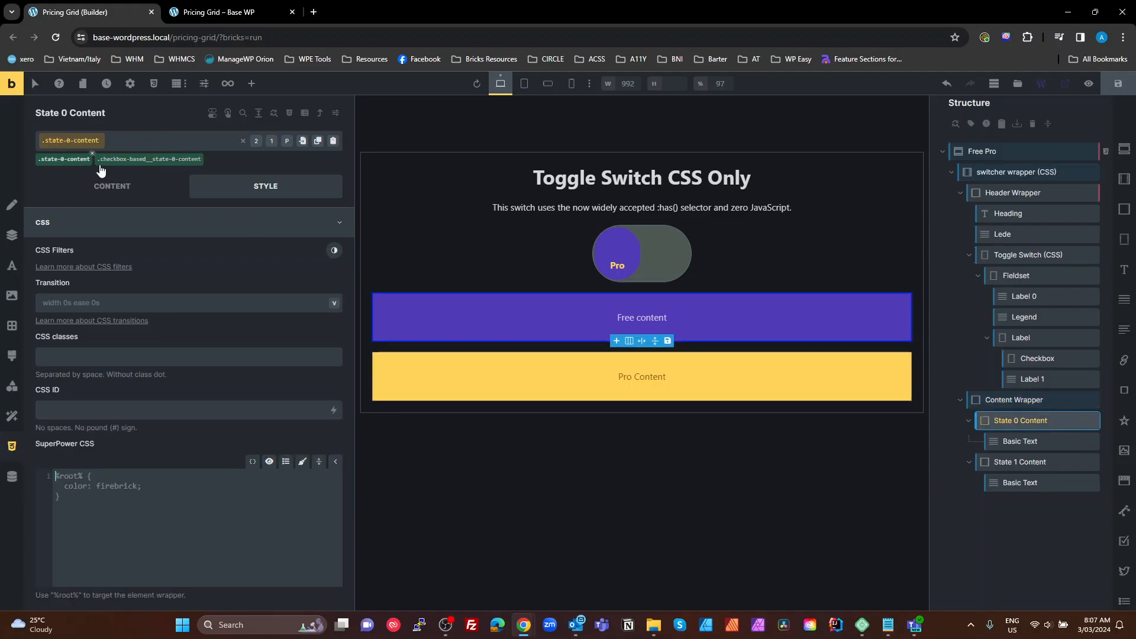
{"action": "left_click", "coordinate": [1019, 463]}
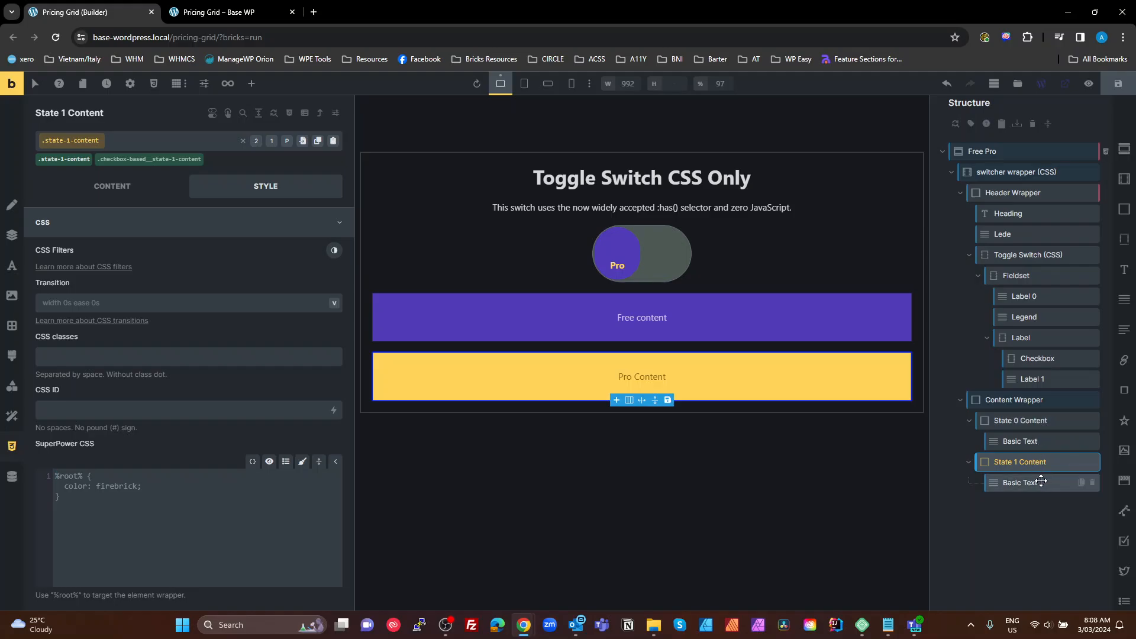
{"action": "left_click", "coordinate": [1034, 563]}
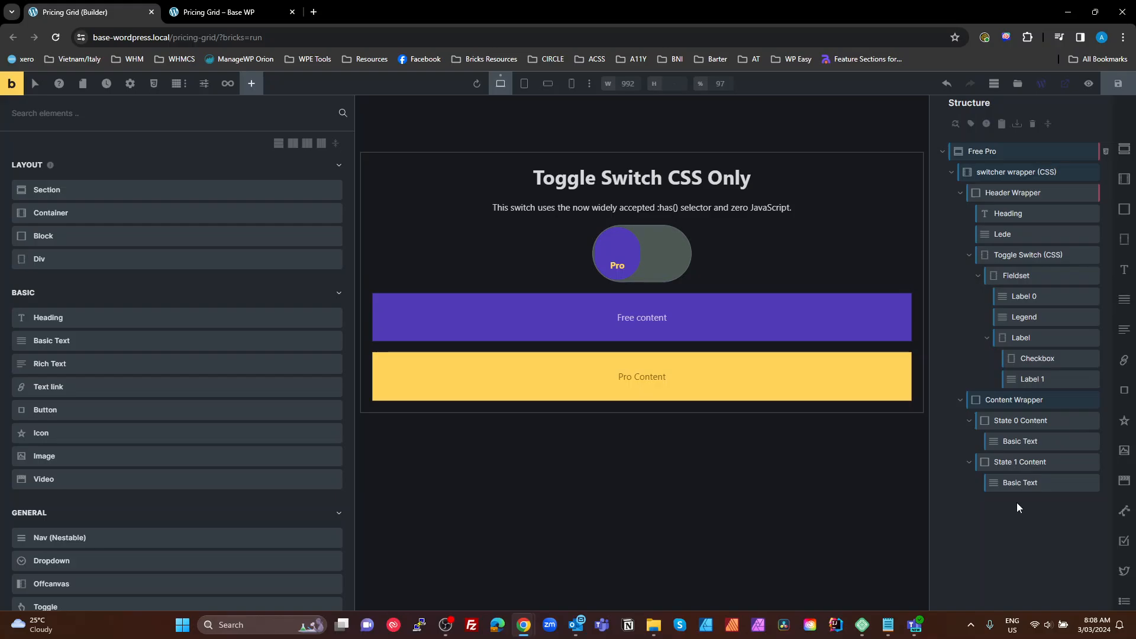
Step: Review the Toggle Switch (CSS) custom CSS, highlighting the block of custom properties and the where keyword of its :where(%root%) selector
{"action": "left_click", "coordinate": [1013, 255]}
{"action": "scroll", "coordinate": [194, 463], "scroll_direction": "up", "scroll_amount": 15}
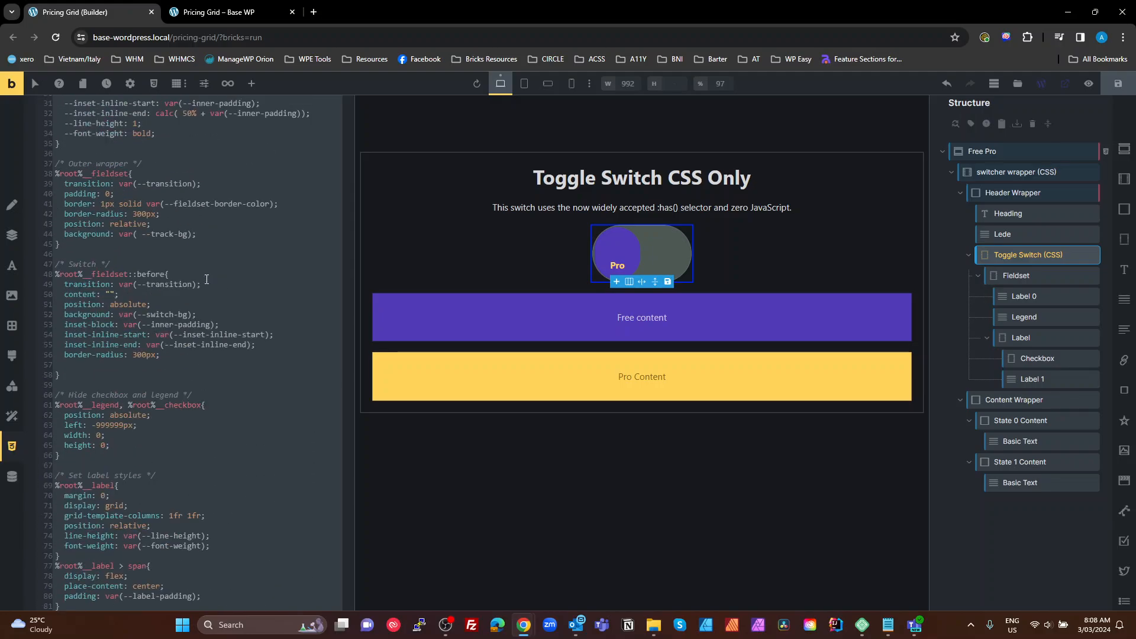
{"action": "scroll", "coordinate": [194, 463], "scroll_direction": "down", "scroll_amount": 5}
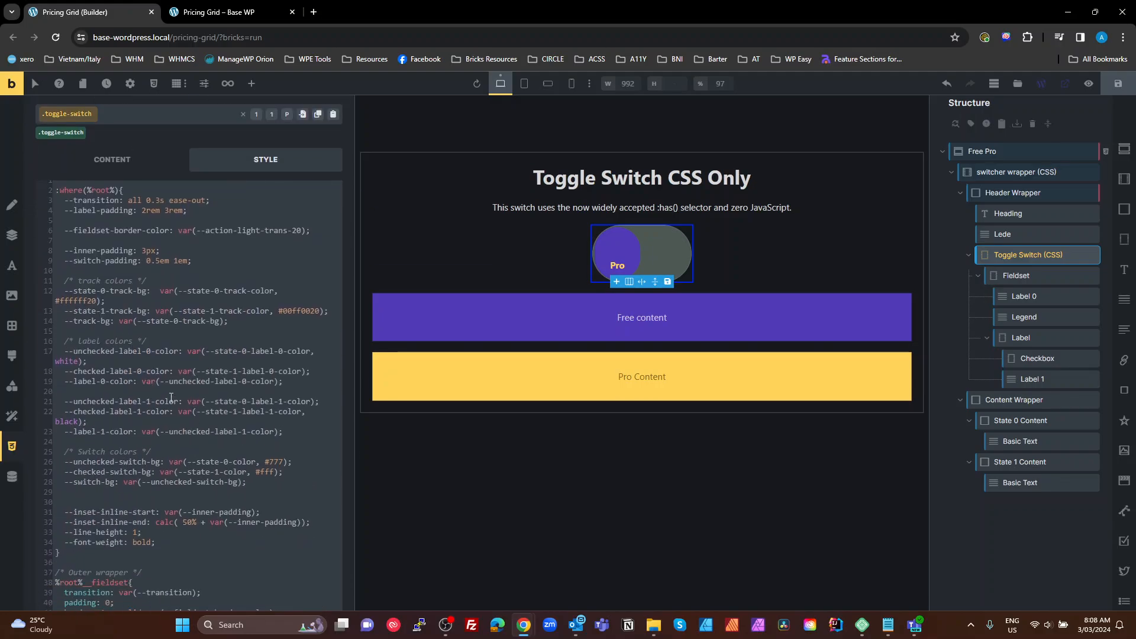
{"action": "left_click_drag", "start_coordinate": [113, 545], "coordinate": [2, 192]}
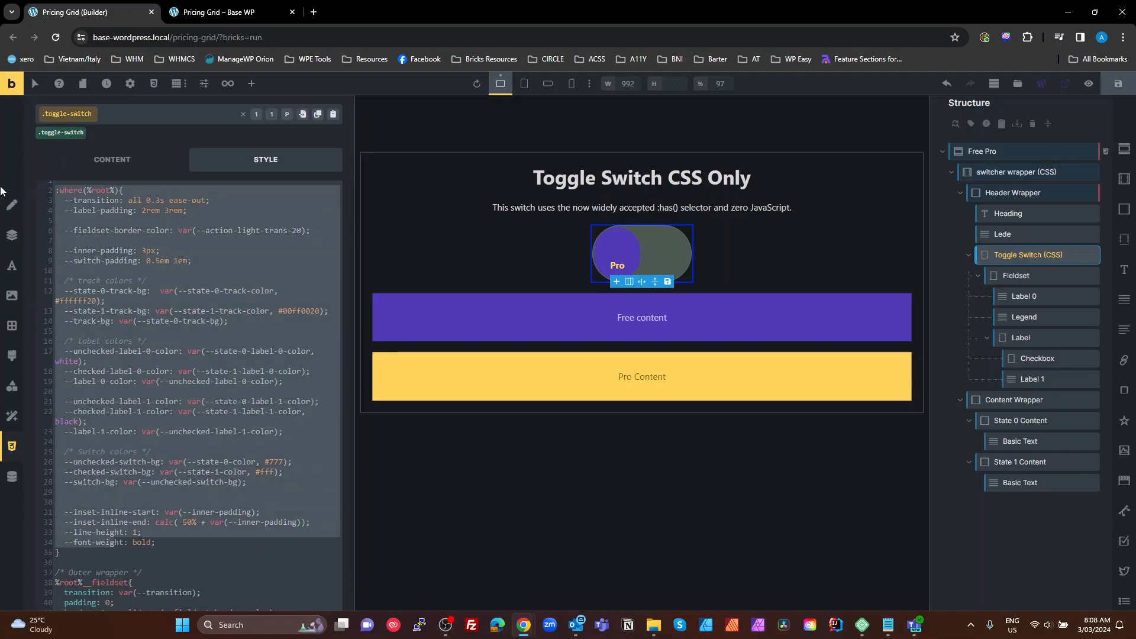
{"action": "left_click", "coordinate": [211, 231]}
{"action": "double_click", "coordinate": [71, 190]}
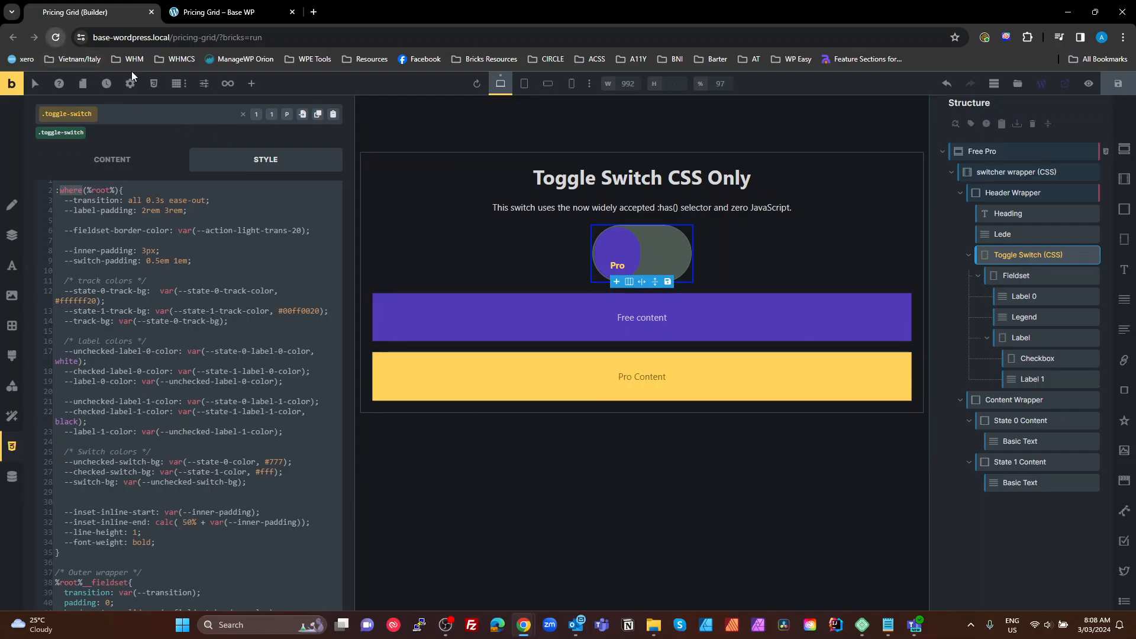
Step: Reload the Pricing Grid builder page, discarding the unsaved changes to the structure
{"action": "left_click", "coordinate": [617, 111]}
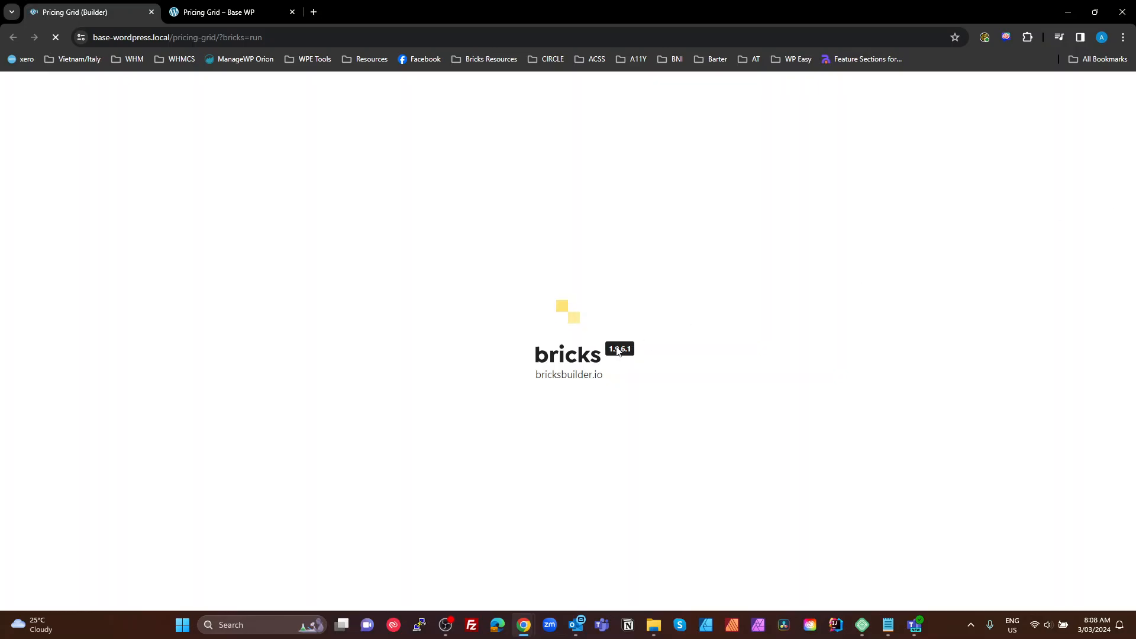
{"action": "key", "text": "ctrl+l"}
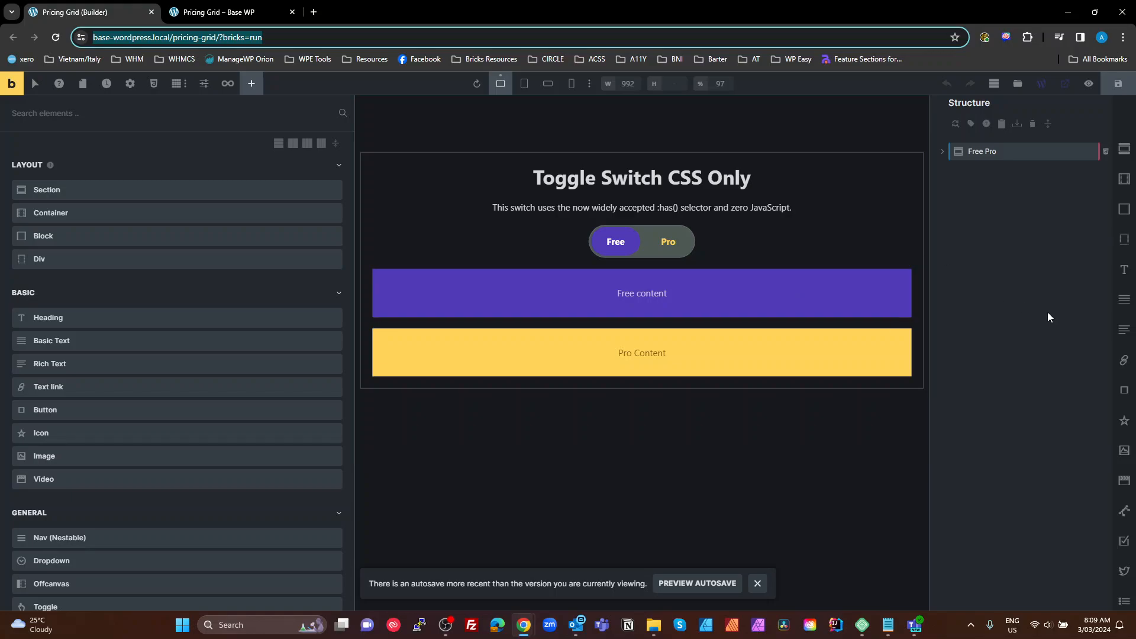
{"action": "left_click", "coordinate": [1047, 317]}
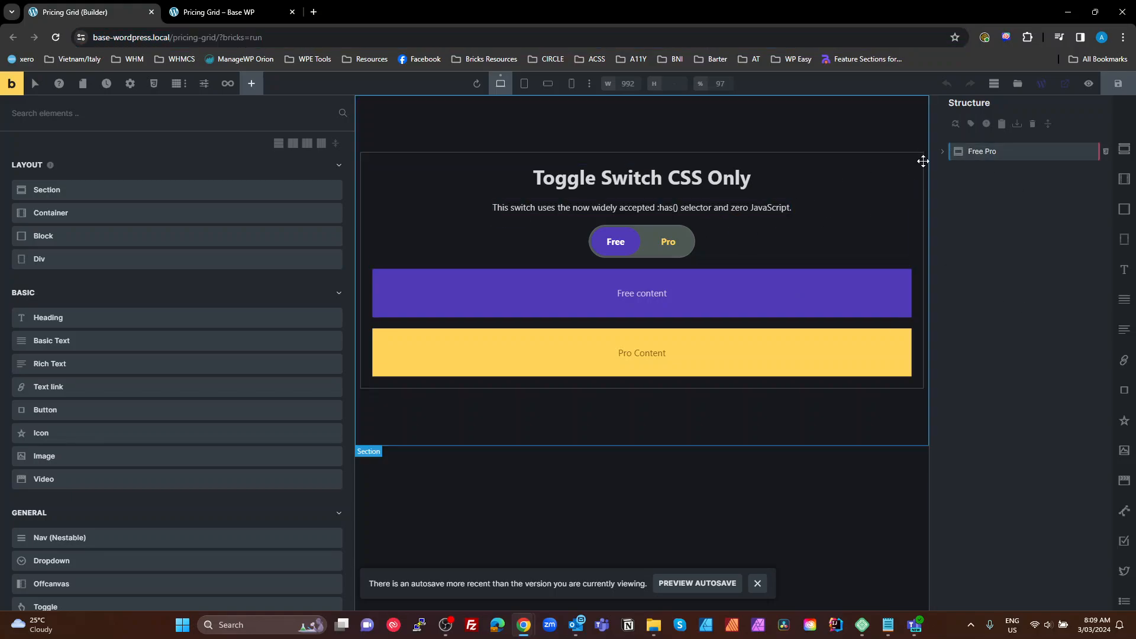
Step: Expand the whole structure tree, select the Toggle Switch (CSS) element and open its custom CSS settings
{"action": "left_click", "coordinate": [1048, 124]}
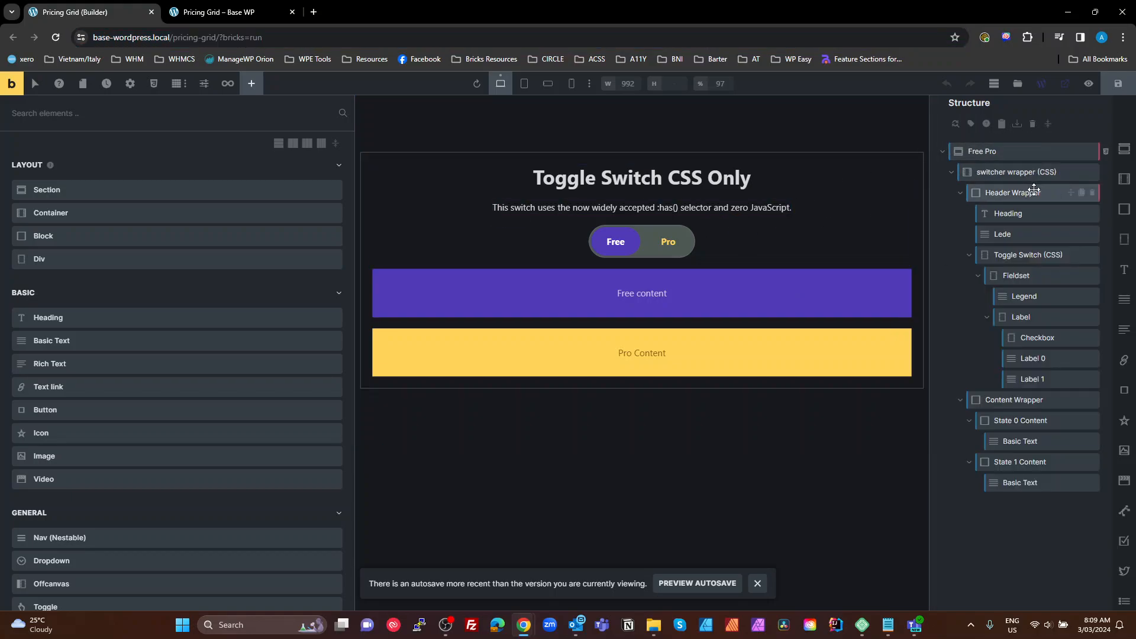
{"action": "left_click", "coordinate": [1015, 172]}
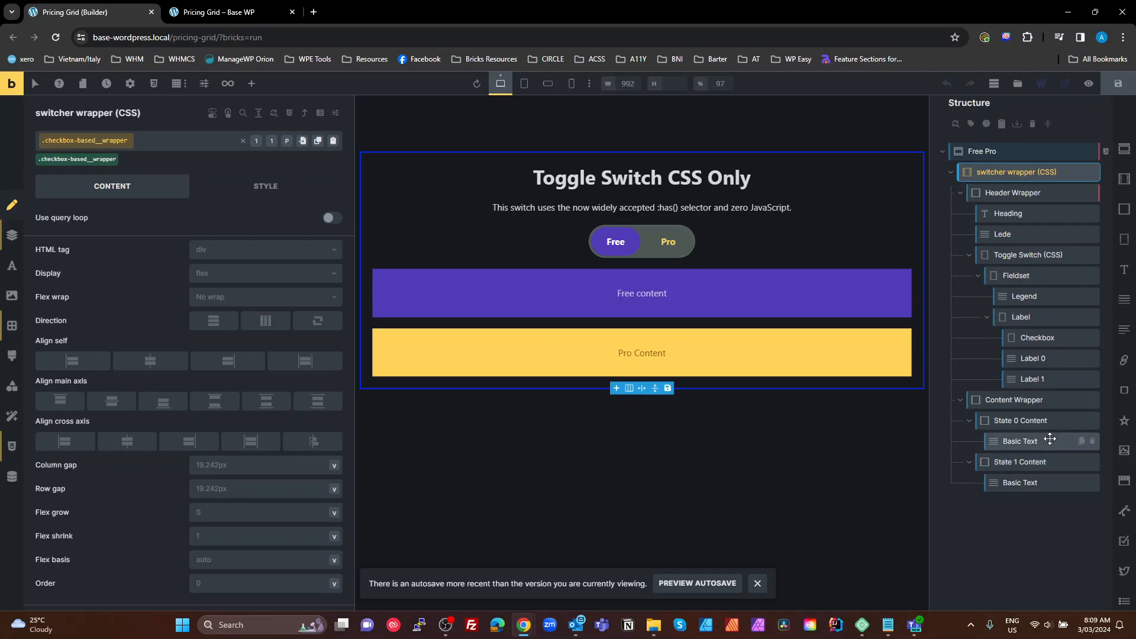
{"action": "left_click", "coordinate": [1006, 255]}
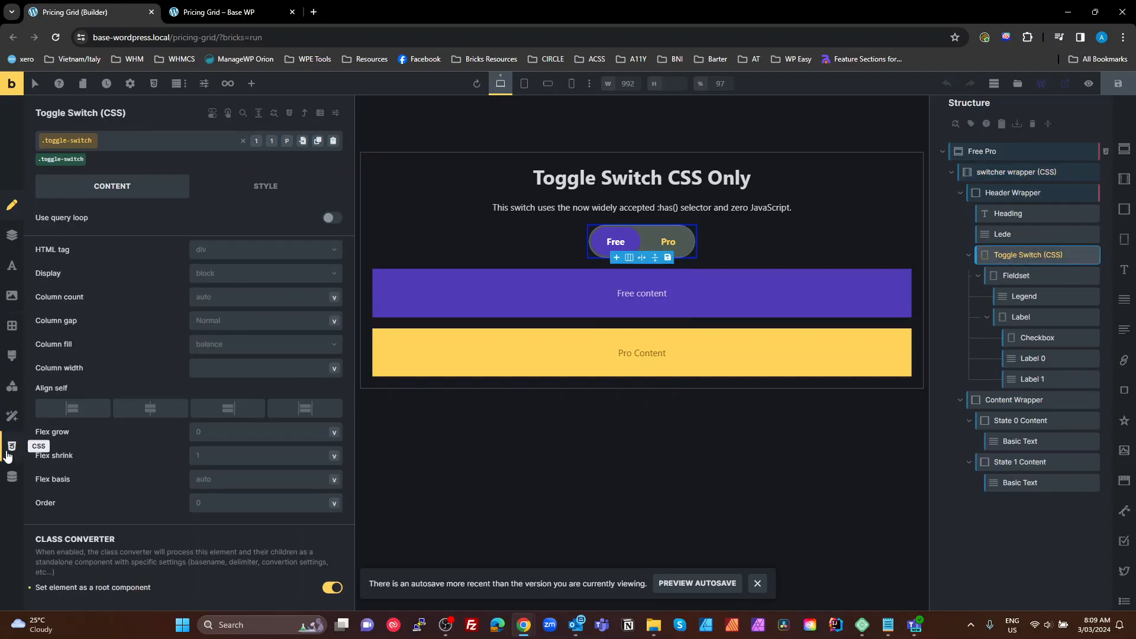
{"action": "left_click", "coordinate": [7, 453]}
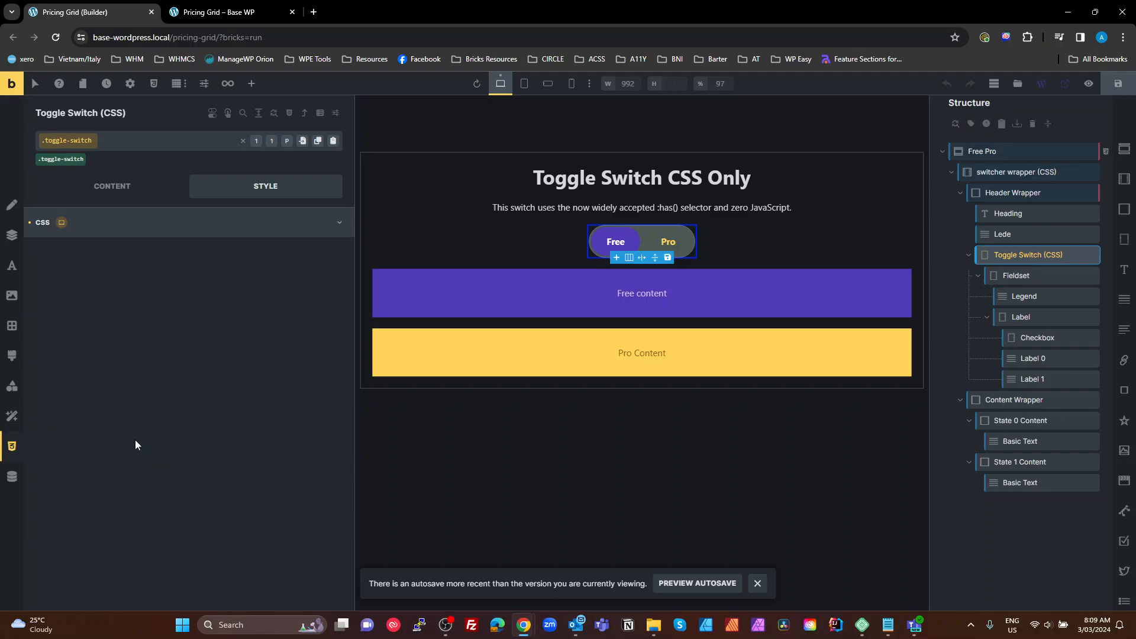
Step: Skim the toggle switch's custom CSS and highlight its block of custom property declarations
{"action": "scroll", "coordinate": [190, 377], "scroll_direction": "down", "scroll_amount": 5}
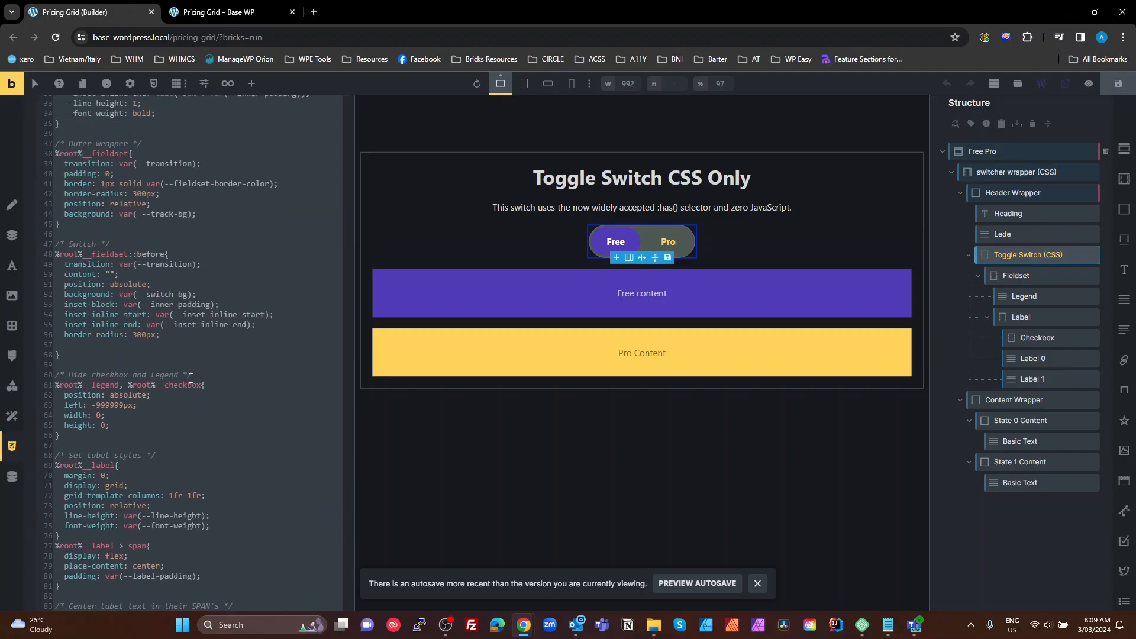
{"action": "scroll", "coordinate": [191, 378], "scroll_direction": "up", "scroll_amount": 4}
{"action": "left_click_drag", "start_coordinate": [158, 320], "coordinate": [66, 151]}
{"action": "left_click", "coordinate": [223, 320]}
{"action": "scroll", "coordinate": [221, 319], "scroll_direction": "down", "scroll_amount": 2}
{"action": "scroll", "coordinate": [221, 320], "scroll_direction": "down", "scroll_amount": 1}
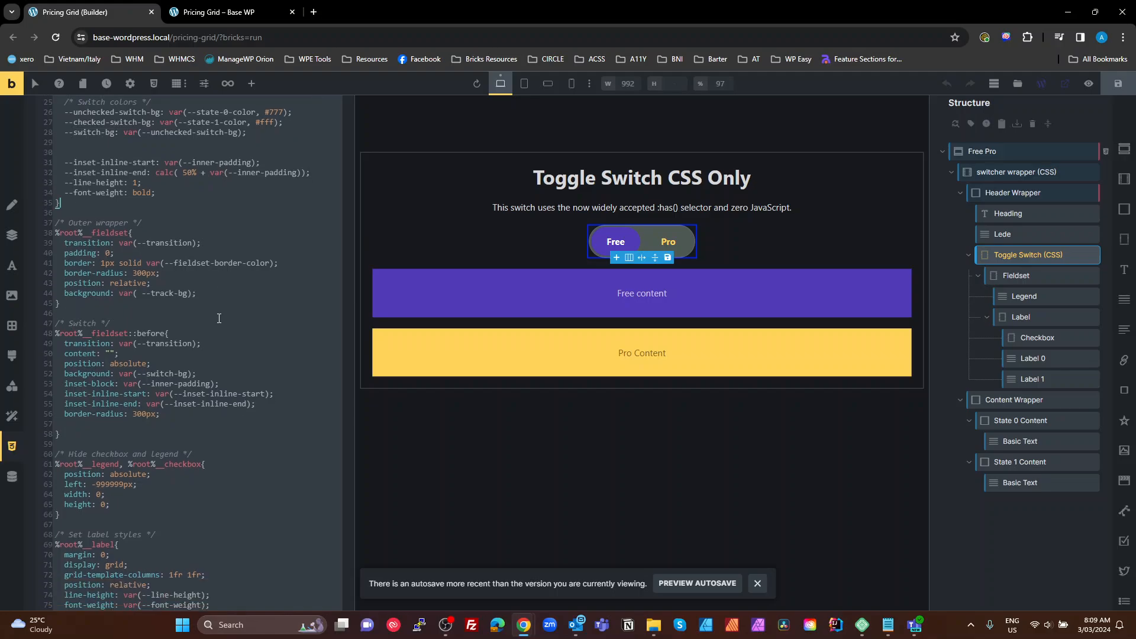
Step: Examine the outer wrapper's %root%__fieldset rule, highlighting its transition variable, 300px border radius, relative position and --track-bg background
{"action": "double_click", "coordinate": [109, 234]}
{"action": "double_click", "coordinate": [168, 243]}
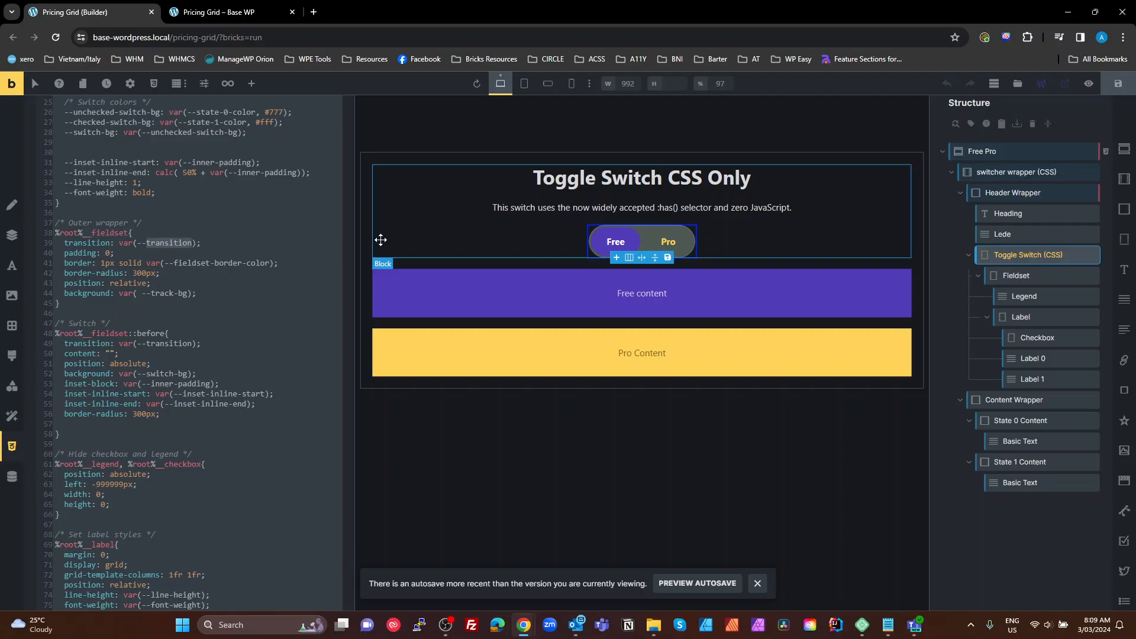
{"action": "left_click", "coordinate": [77, 262]}
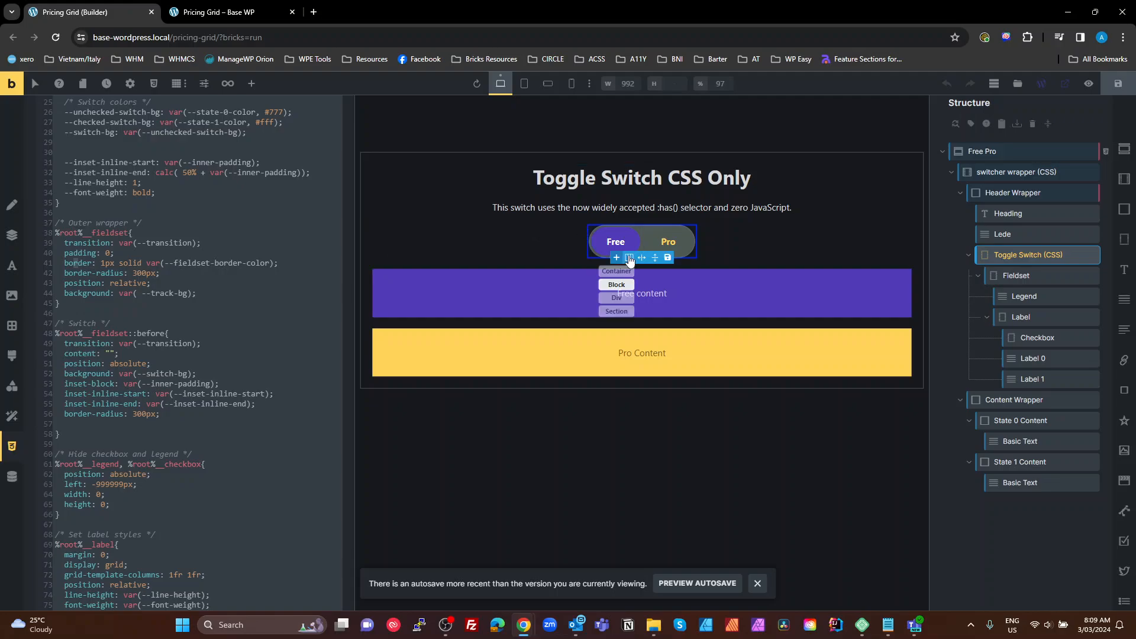
{"action": "left_click", "coordinate": [200, 305]}
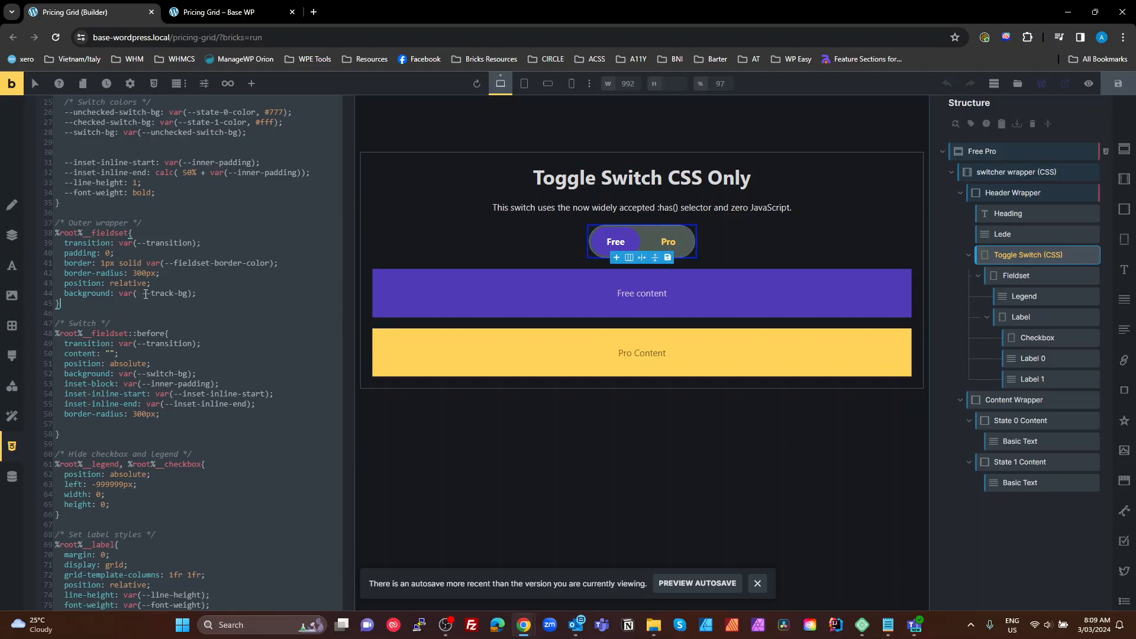
{"action": "left_click", "coordinate": [143, 273]}
{"action": "double_click", "coordinate": [144, 273]}
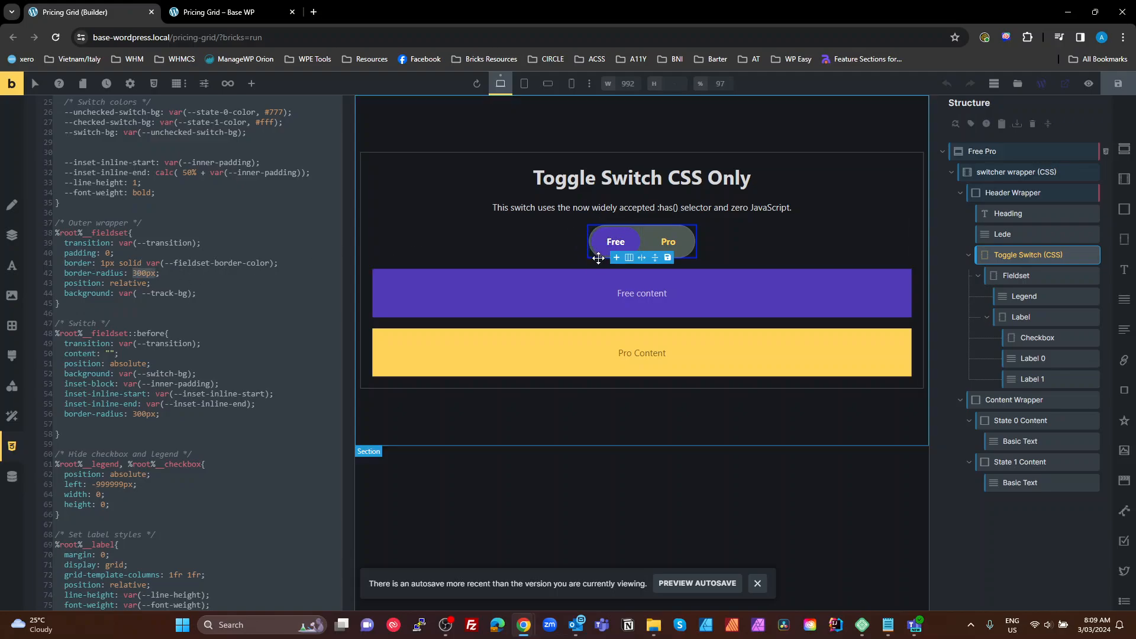
{"action": "left_click", "coordinate": [171, 326]}
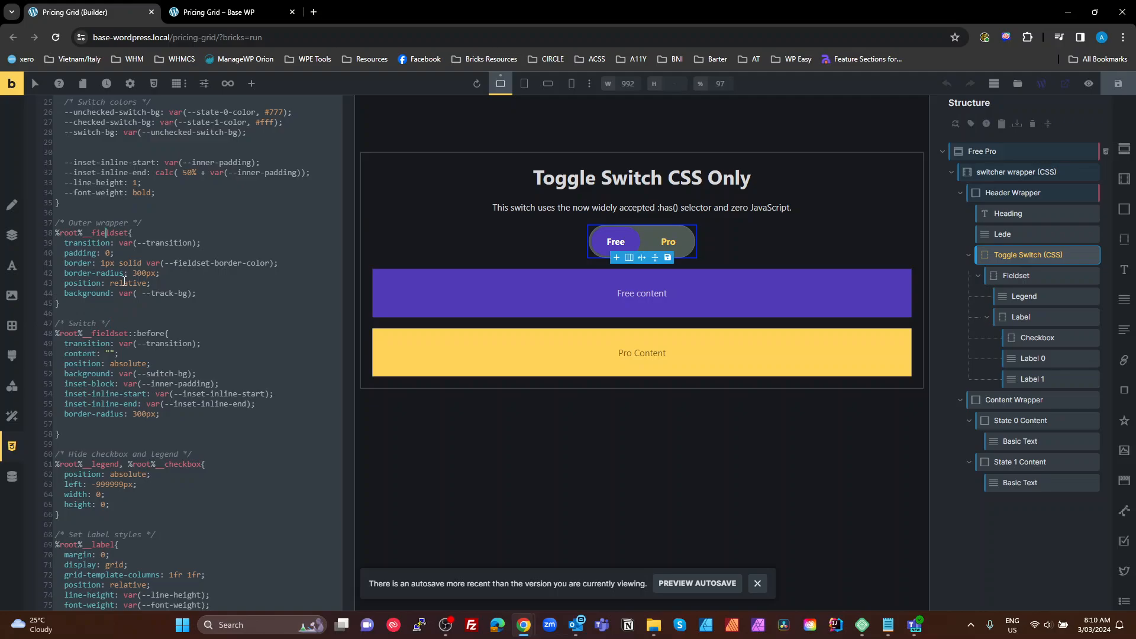
{"action": "left_click_drag", "start_coordinate": [219, 293], "coordinate": [44, 275]}
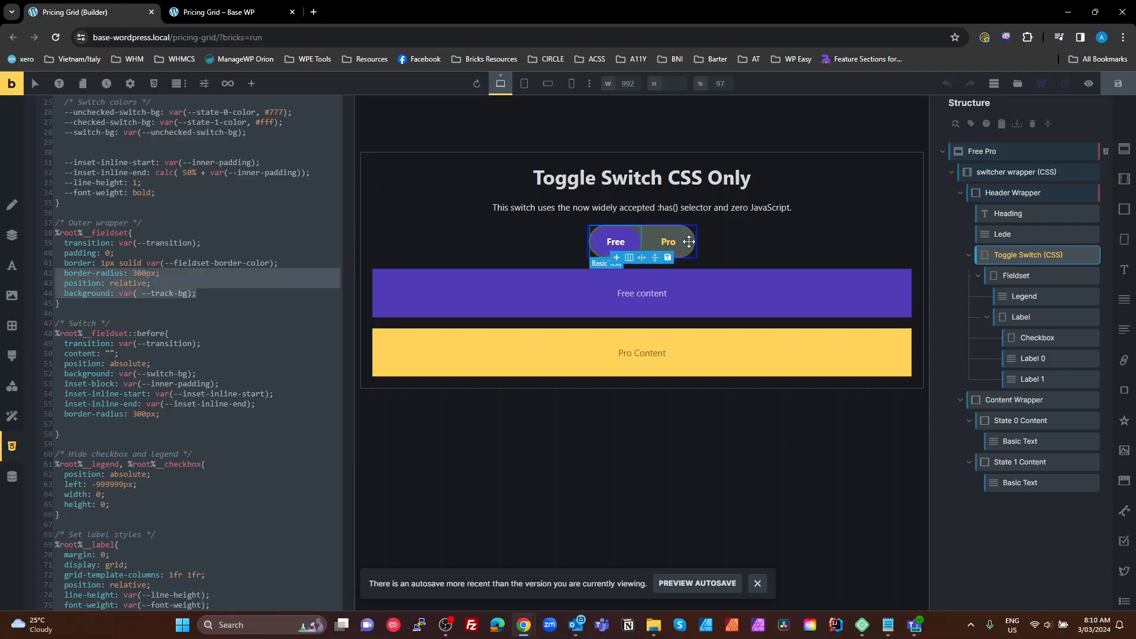
Step: Examine the %root%__fieldset::before switch rule, including its --switch-bg background and inset properties, and check the custom properties at the start of the CSS
{"action": "left_click", "coordinate": [173, 335]}
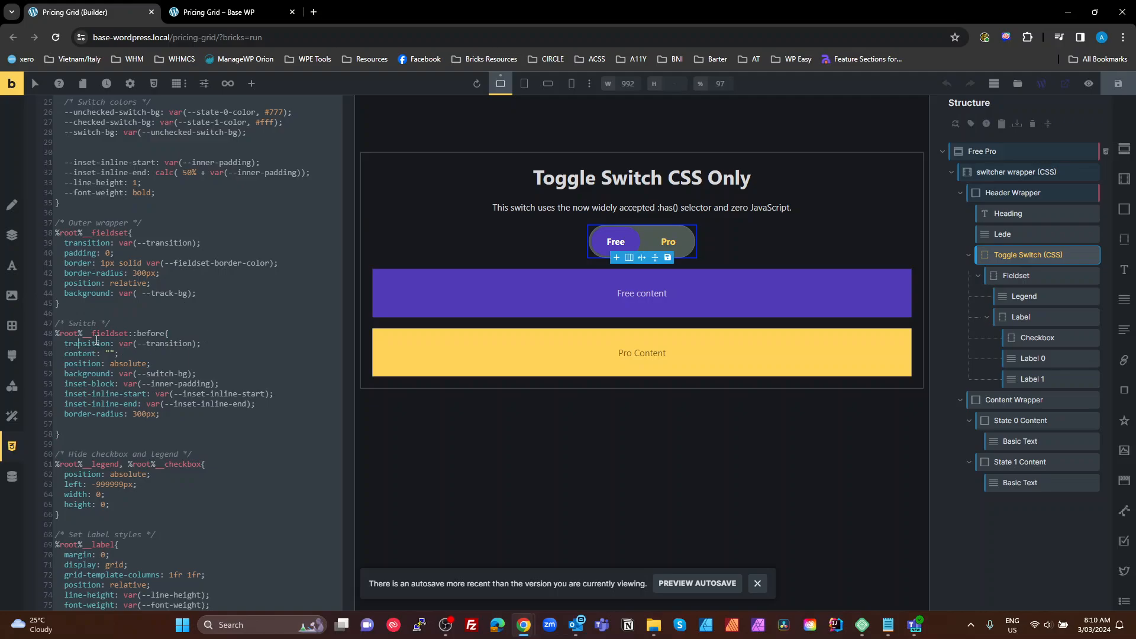
{"action": "double_click", "coordinate": [145, 334]}
{"action": "left_click", "coordinate": [135, 358]}
{"action": "double_click", "coordinate": [168, 376]}
{"action": "left_click", "coordinate": [93, 384]}
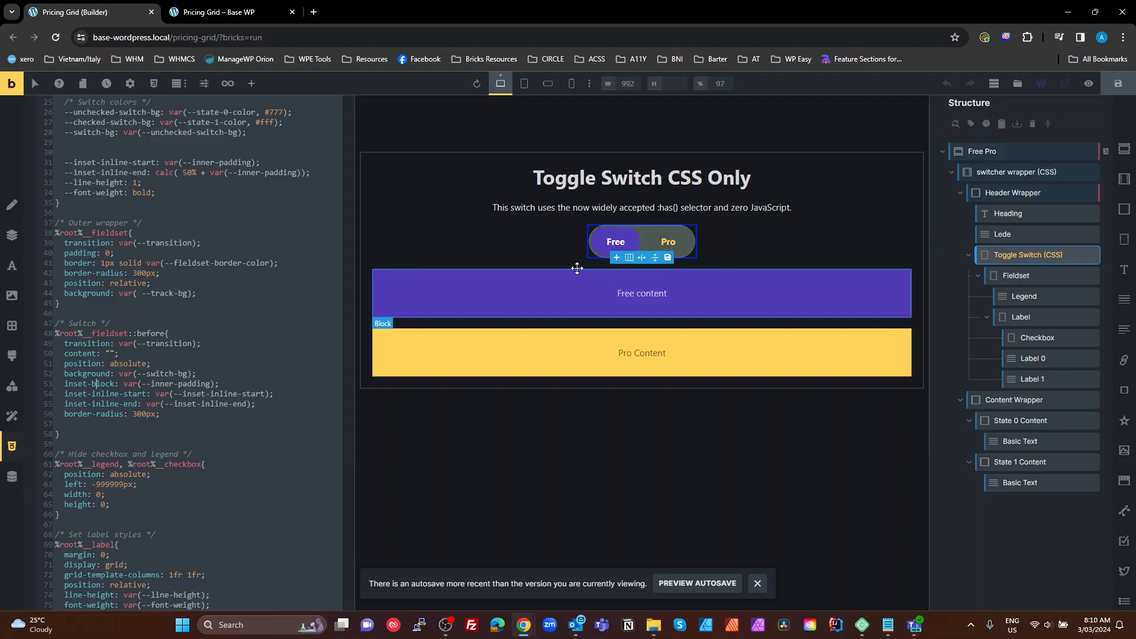
{"action": "scroll", "coordinate": [126, 343], "scroll_direction": "up", "scroll_amount": 10}
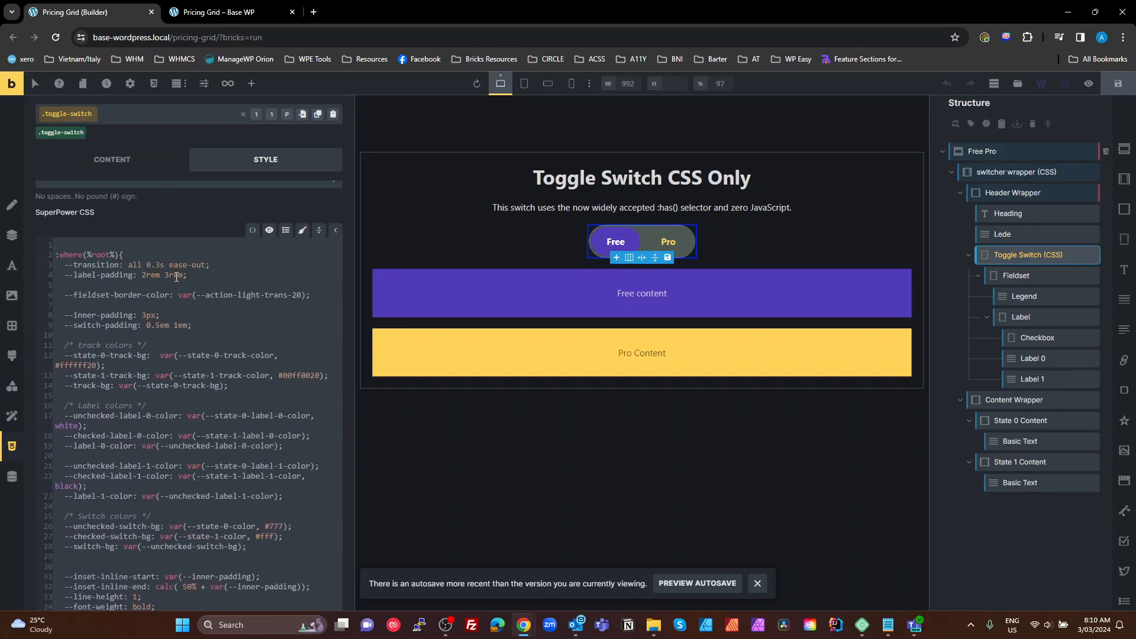
{"action": "scroll", "coordinate": [186, 311], "scroll_direction": "down", "scroll_amount": 10}
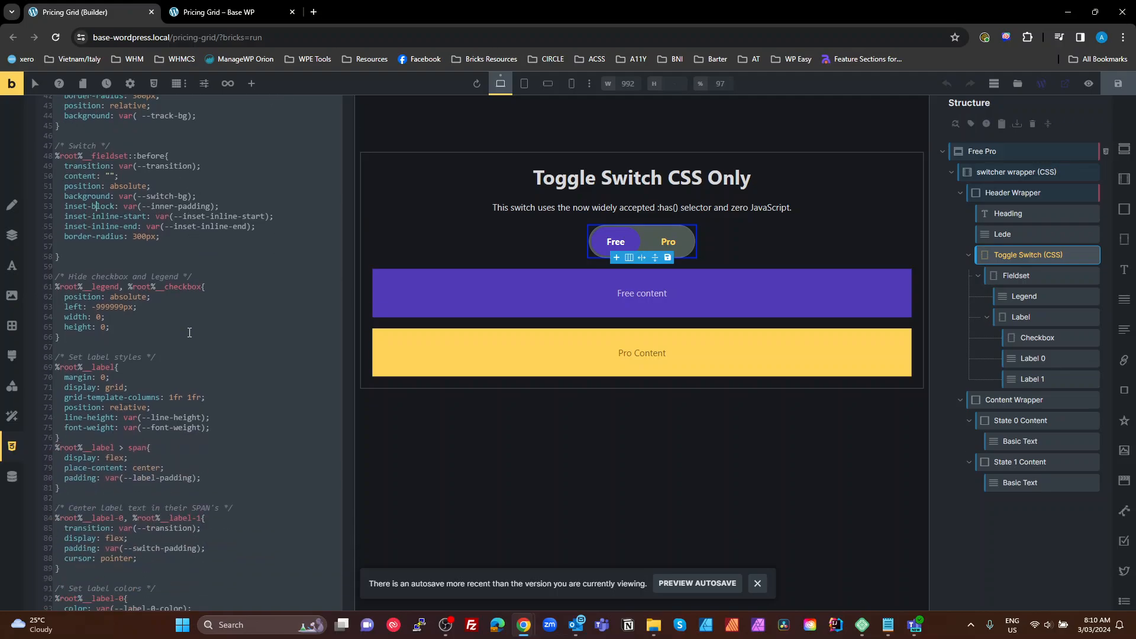
{"action": "scroll", "coordinate": [189, 333], "scroll_direction": "down", "scroll_amount": 3}
{"action": "scroll", "coordinate": [183, 336], "scroll_direction": "up", "scroll_amount": 4}
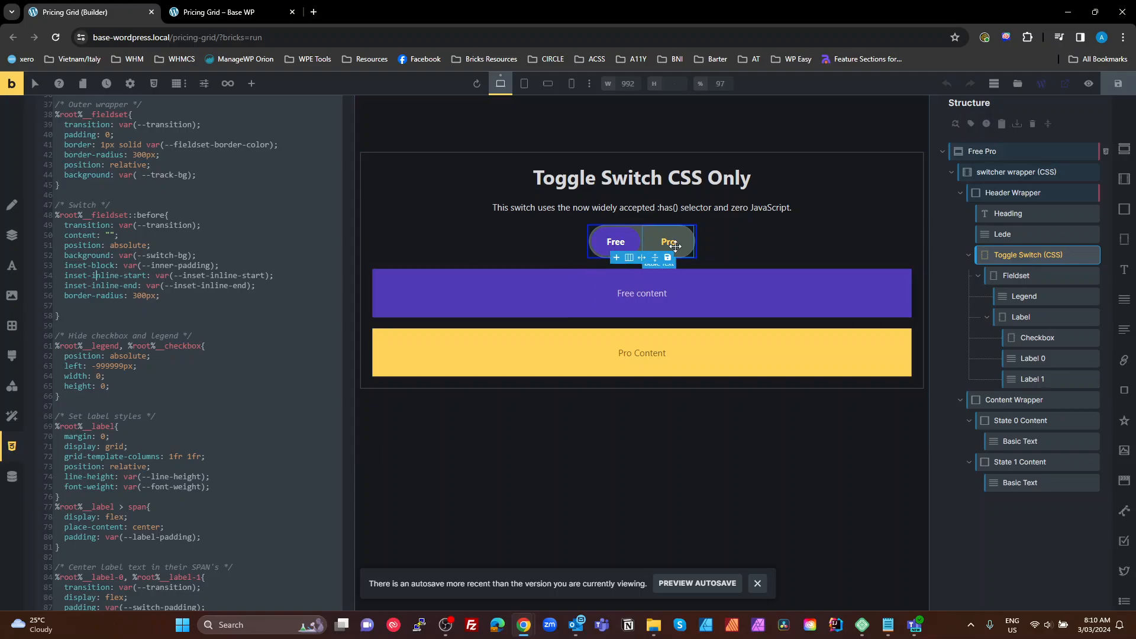
Step: Open the Pricing Grid front-end page and toggle the switch between Free and Pro to observe the sliding movement
{"action": "left_click", "coordinate": [212, 17]}
{"action": "left_click", "coordinate": [565, 261]}
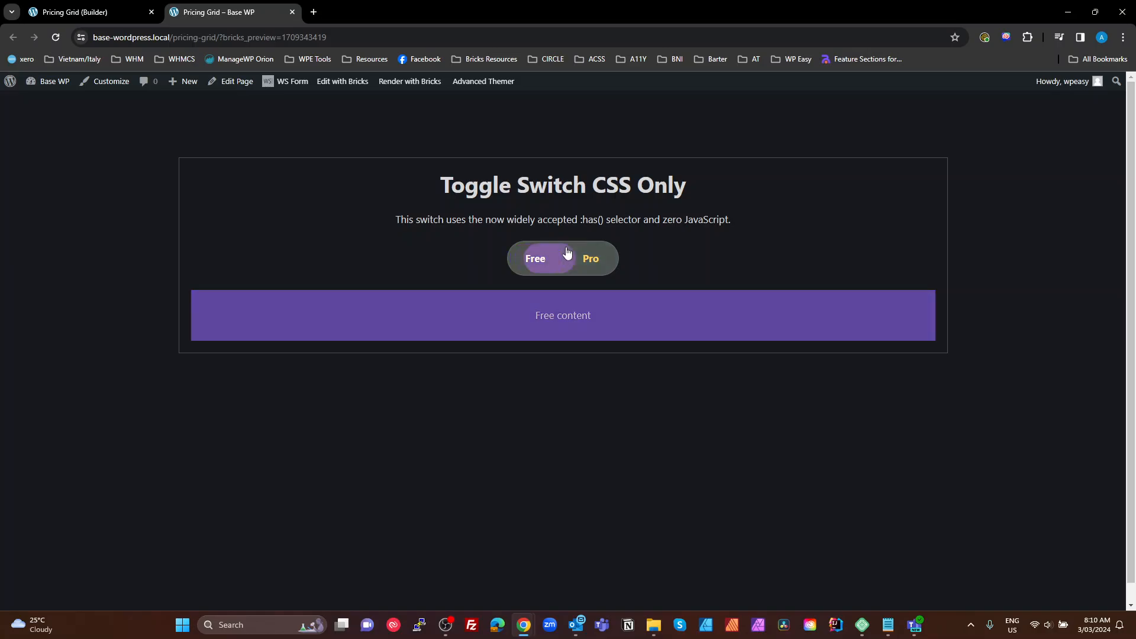
{"action": "left_click", "coordinate": [567, 264]}
{"action": "left_click", "coordinate": [566, 264]}
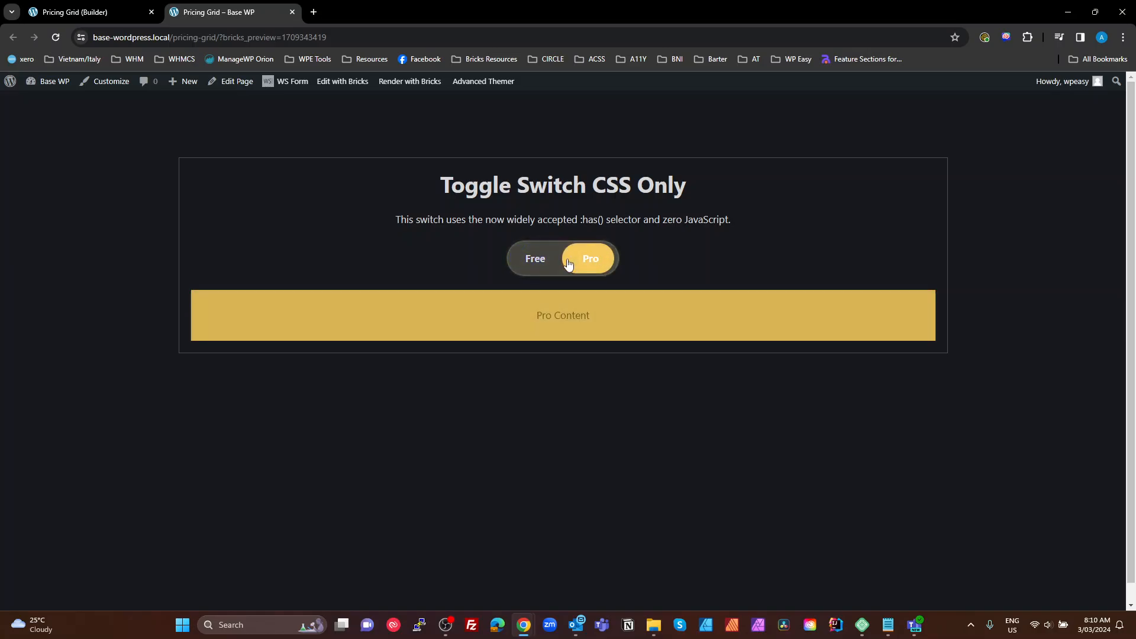
Step: Return to the builder and review the --inset-inline-start and --inset-inline-end custom properties, down to --font-weight
{"action": "left_click", "coordinate": [95, 12]}
{"action": "scroll", "coordinate": [187, 425], "scroll_direction": "up", "scroll_amount": 5}
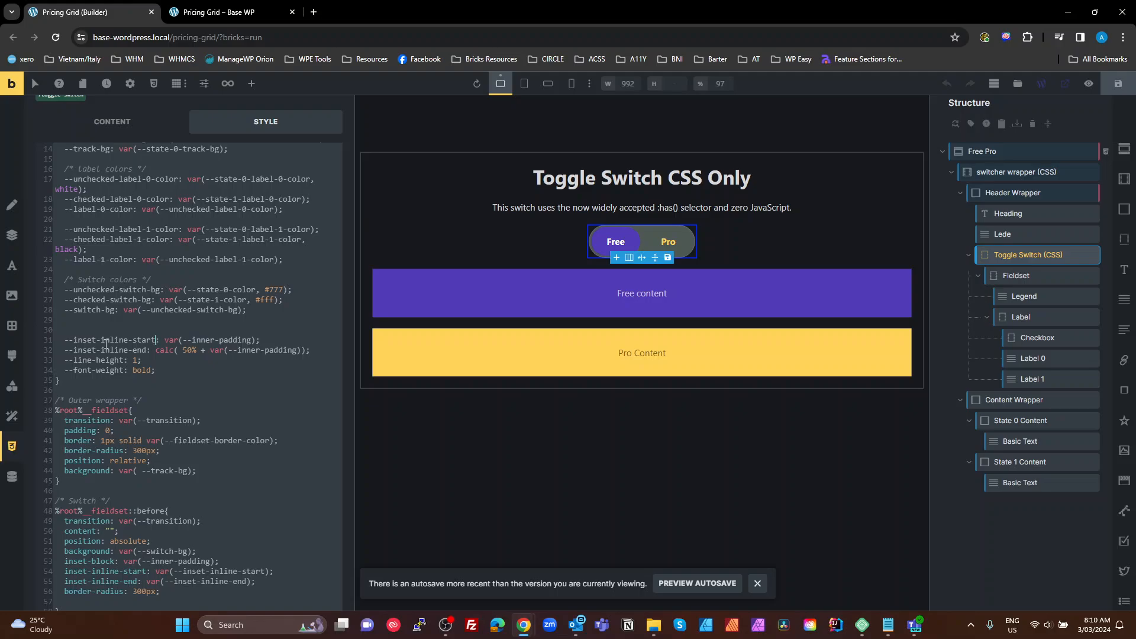
{"action": "left_click", "coordinate": [67, 343], "text": "shift"}
{"action": "left_click", "coordinate": [220, 342]}
{"action": "left_click", "coordinate": [66, 374]}
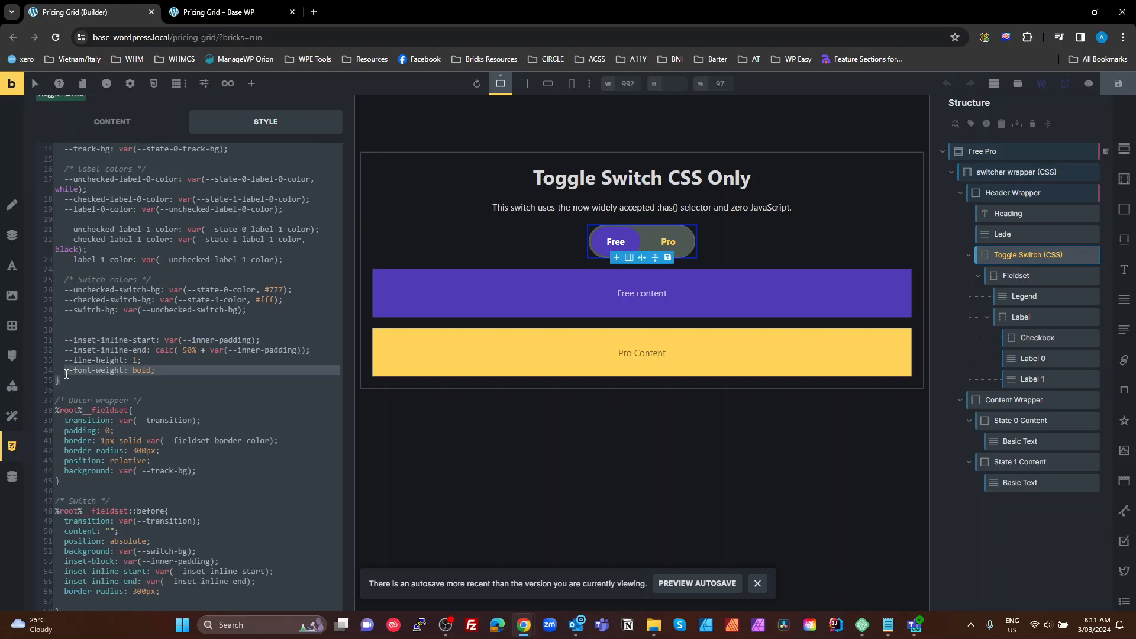
Step: Examine the %root%:has(:checked) rule that reassigns the inset, track, switch and label color variables
{"action": "scroll", "coordinate": [187, 352], "scroll_direction": "down", "scroll_amount": 2}
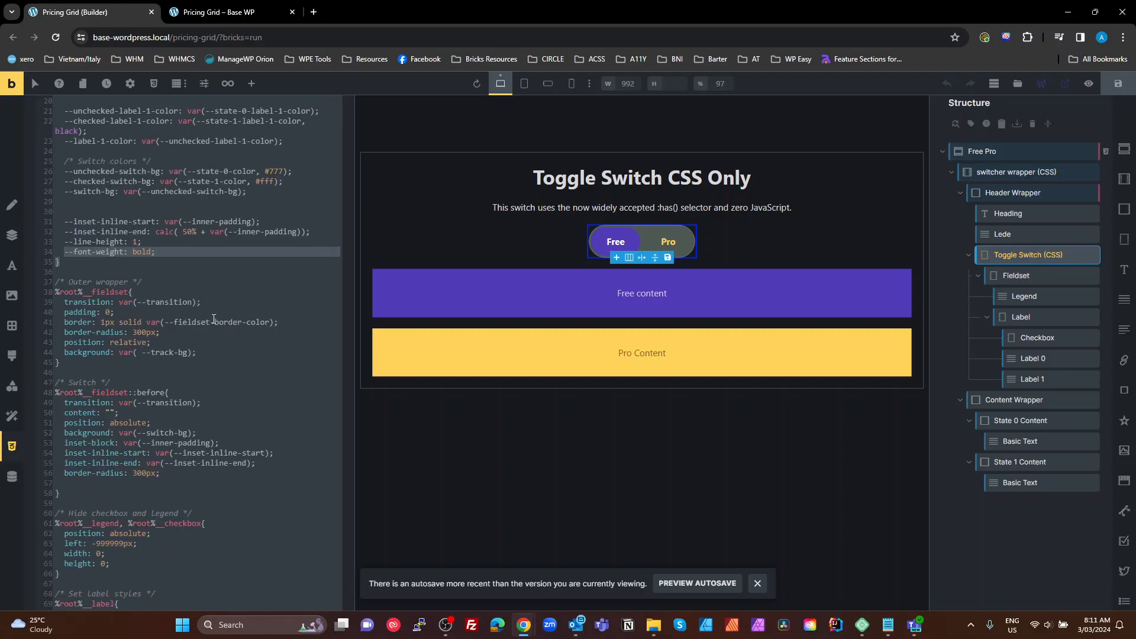
{"action": "scroll", "coordinate": [236, 247], "scroll_direction": "down", "scroll_amount": 10}
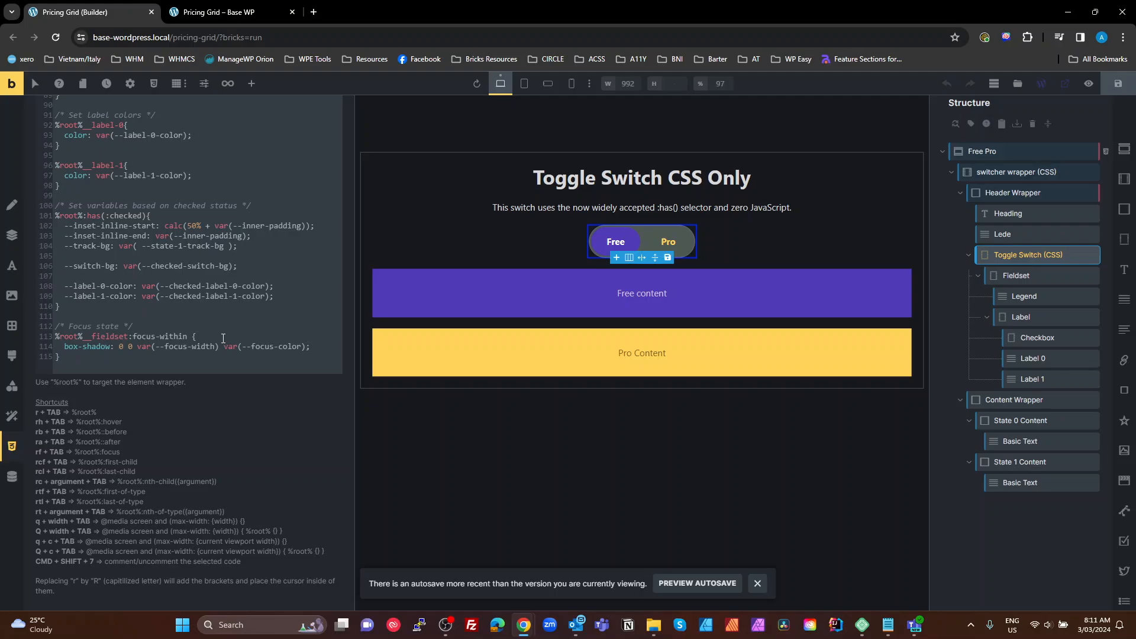
{"action": "scroll", "coordinate": [219, 363], "scroll_direction": "up", "scroll_amount": 2}
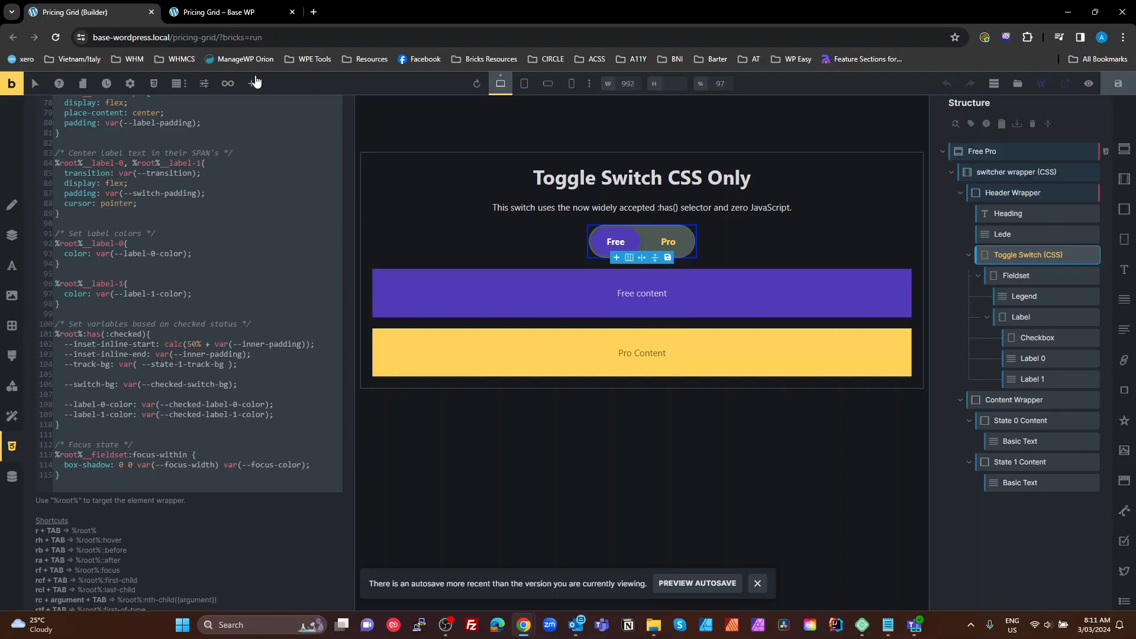
Step: Test the switch again on the front-end page, flipping it repeatedly between the Free and Pro states
{"action": "left_click", "coordinate": [249, 12]}
{"action": "left_click", "coordinate": [543, 249]}
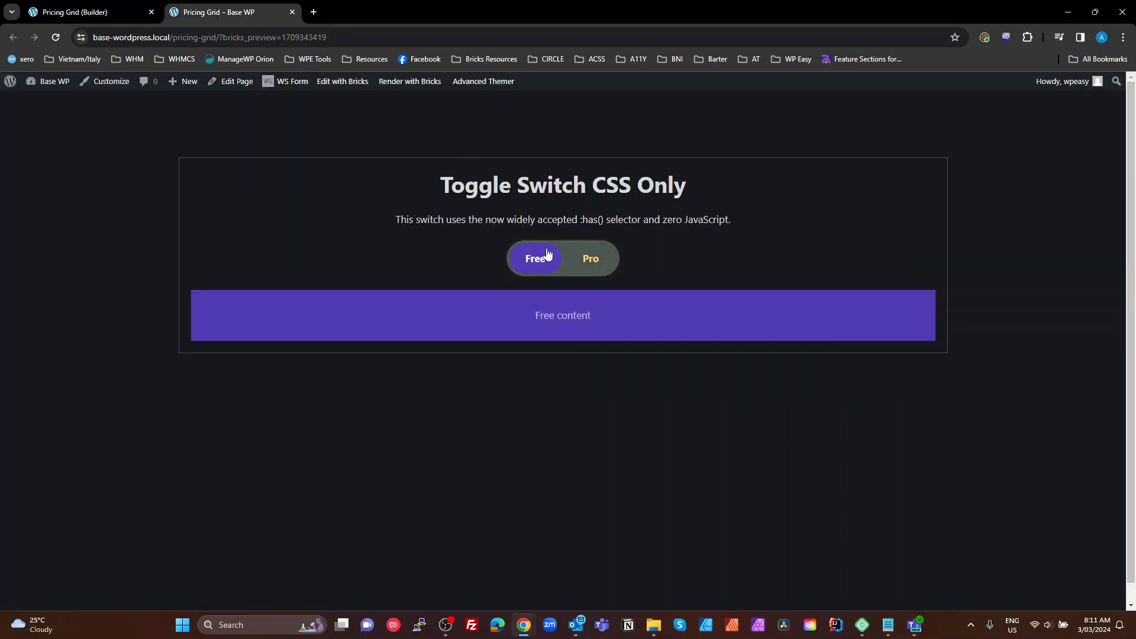
{"action": "left_click", "coordinate": [549, 255]}
{"action": "left_click", "coordinate": [555, 261]}
{"action": "left_click", "coordinate": [556, 261]}
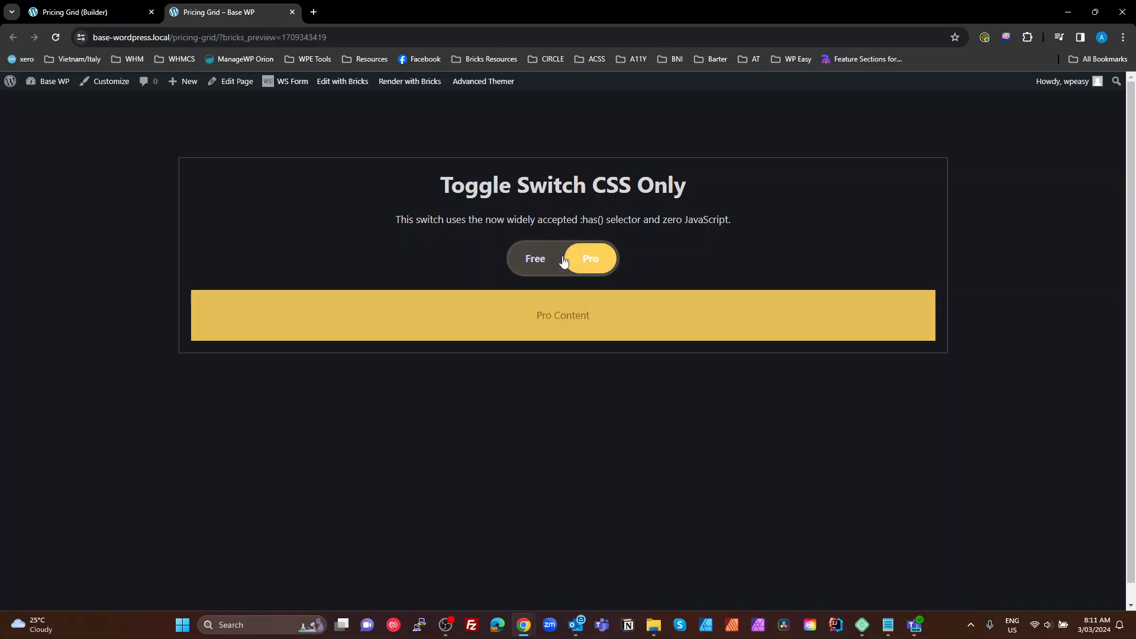
Step: Return to the builder and examine the rule hiding the legend and checkbox, highlighting its declarations and the left property
{"action": "left_click", "coordinate": [77, 13]}
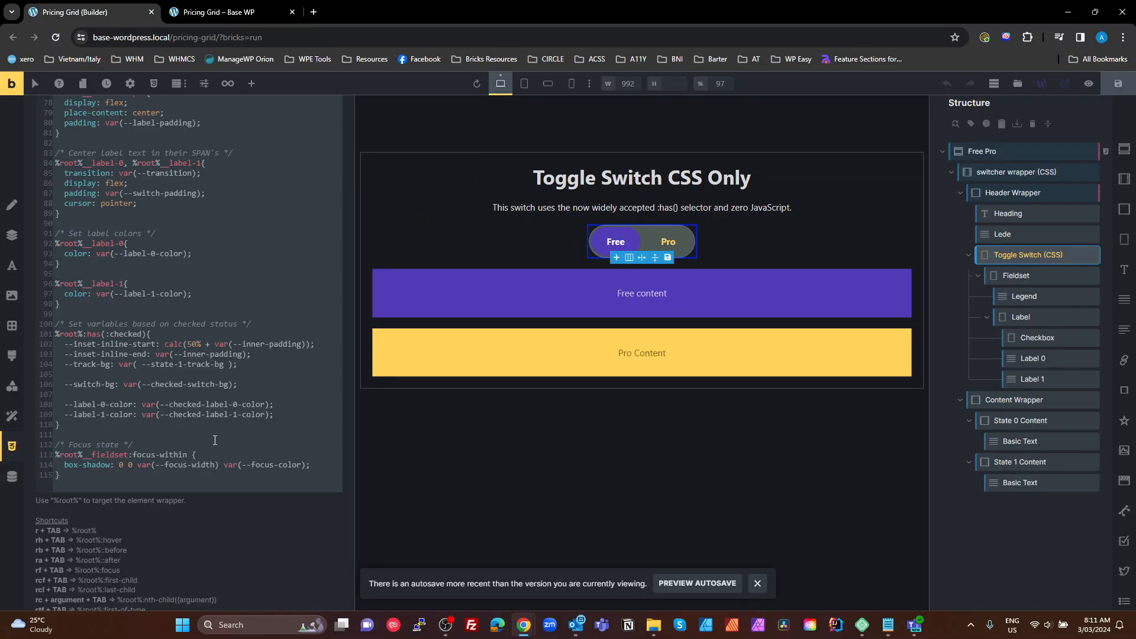
{"action": "scroll", "coordinate": [214, 439], "scroll_direction": "up", "scroll_amount": 7}
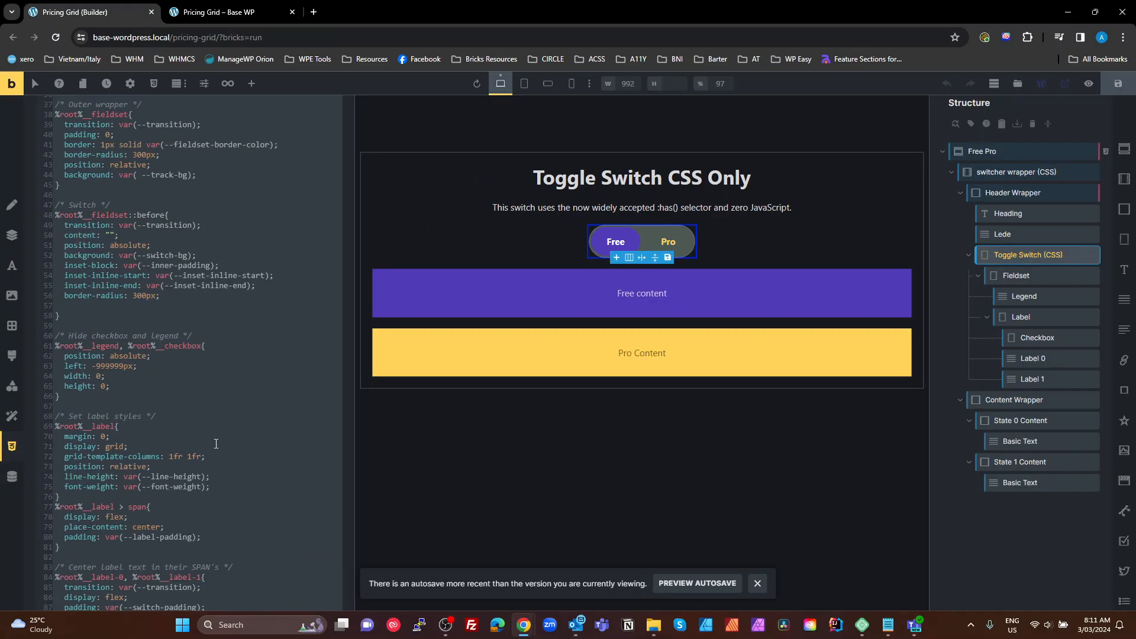
{"action": "scroll", "coordinate": [216, 444], "scroll_direction": "down", "scroll_amount": 2}
{"action": "left_click_drag", "start_coordinate": [110, 268], "coordinate": [24, 237]}
{"action": "left_click", "coordinate": [175, 231]}
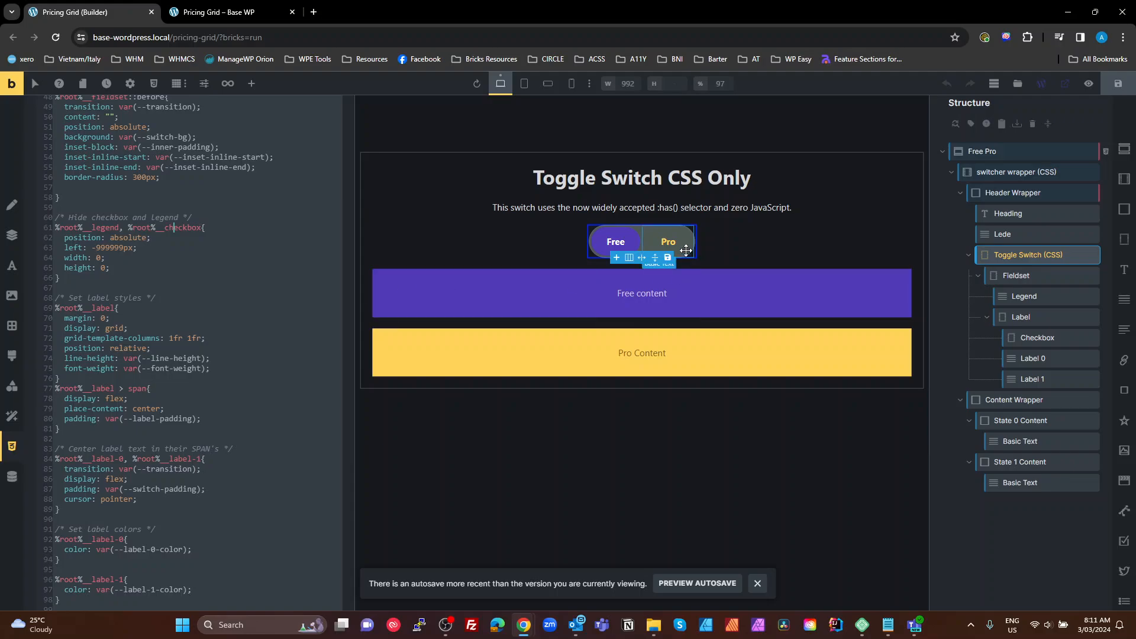
{"action": "double_click", "coordinate": [71, 248]}
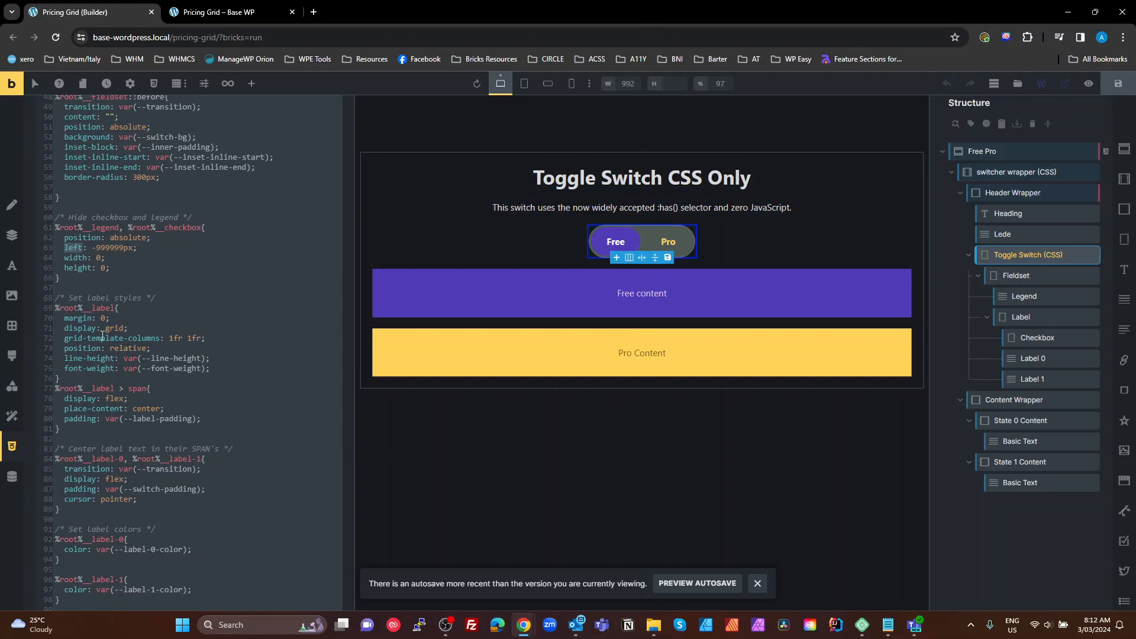
{"action": "left_click", "coordinate": [151, 271]}
Step: Examine the %root%__label rule, going through its zero margin, grid display, relative position and line height
{"action": "scroll", "coordinate": [151, 271], "scroll_direction": "down", "scroll_amount": 1}
{"action": "double_click", "coordinate": [94, 253]}
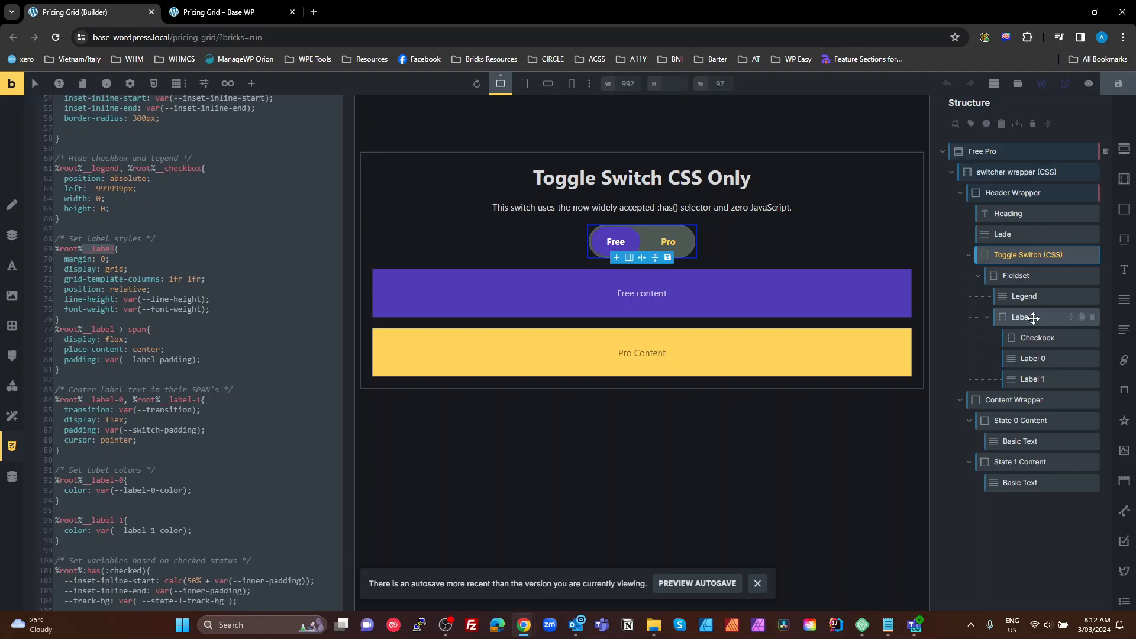
{"action": "left_click", "coordinate": [102, 219]}
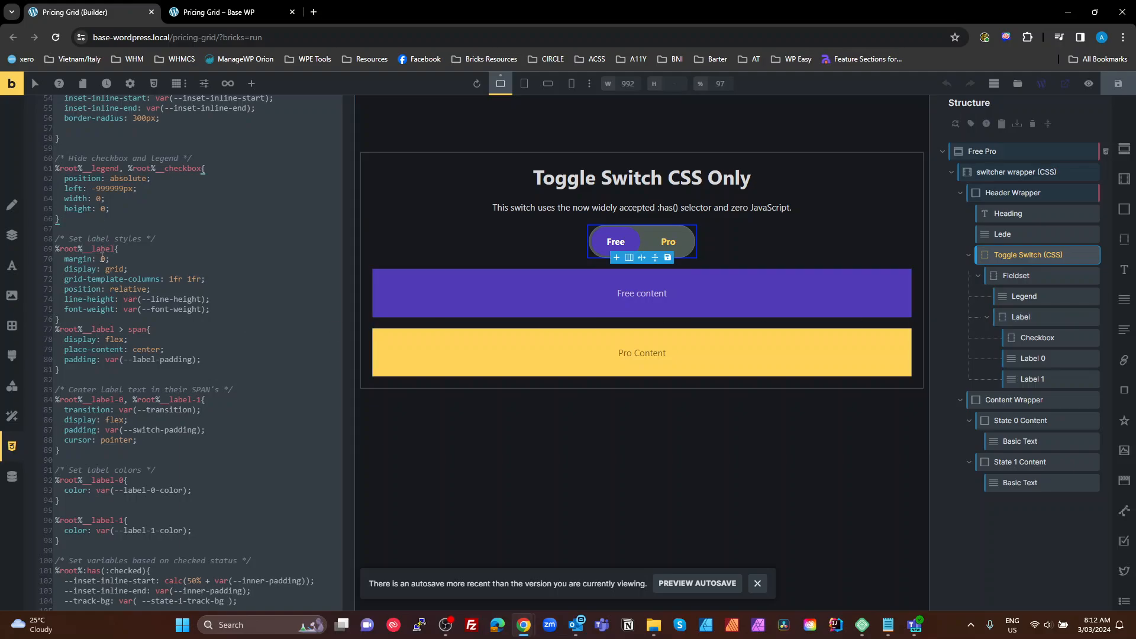
{"action": "left_click", "coordinate": [111, 261]}
{"action": "left_click", "coordinate": [116, 269]}
{"action": "double_click", "coordinate": [130, 288]}
{"action": "left_click", "coordinate": [102, 299]}
Step: Examine the flex display, centering and padding of the %root%__label > span rule, and look up the --label-padding declaration
{"action": "scroll", "coordinate": [180, 332], "scroll_direction": "down", "scroll_amount": 1}
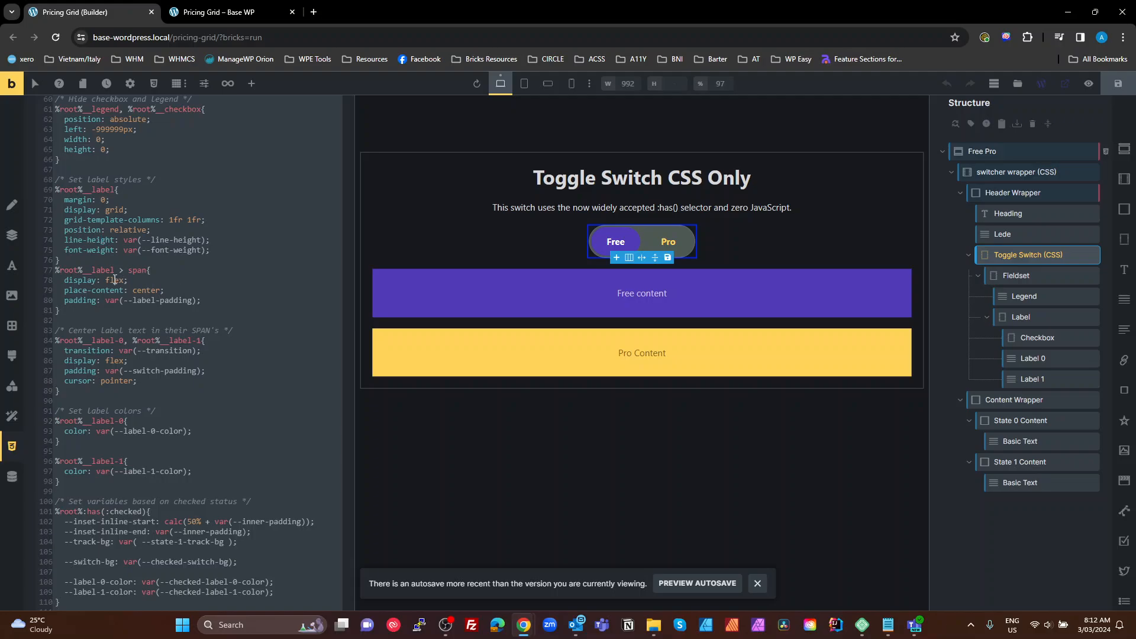
{"action": "double_click", "coordinate": [114, 280]}
{"action": "left_click", "coordinate": [151, 291]}
{"action": "left_click", "coordinate": [108, 301]}
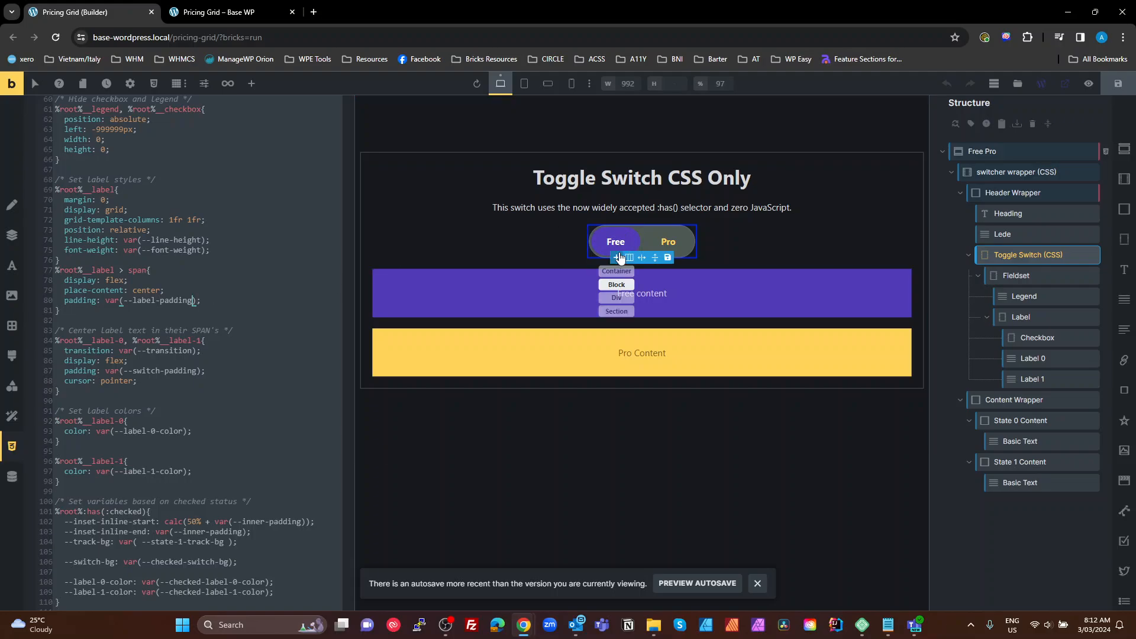
{"action": "scroll", "coordinate": [246, 289], "scroll_direction": "up", "scroll_amount": 12}
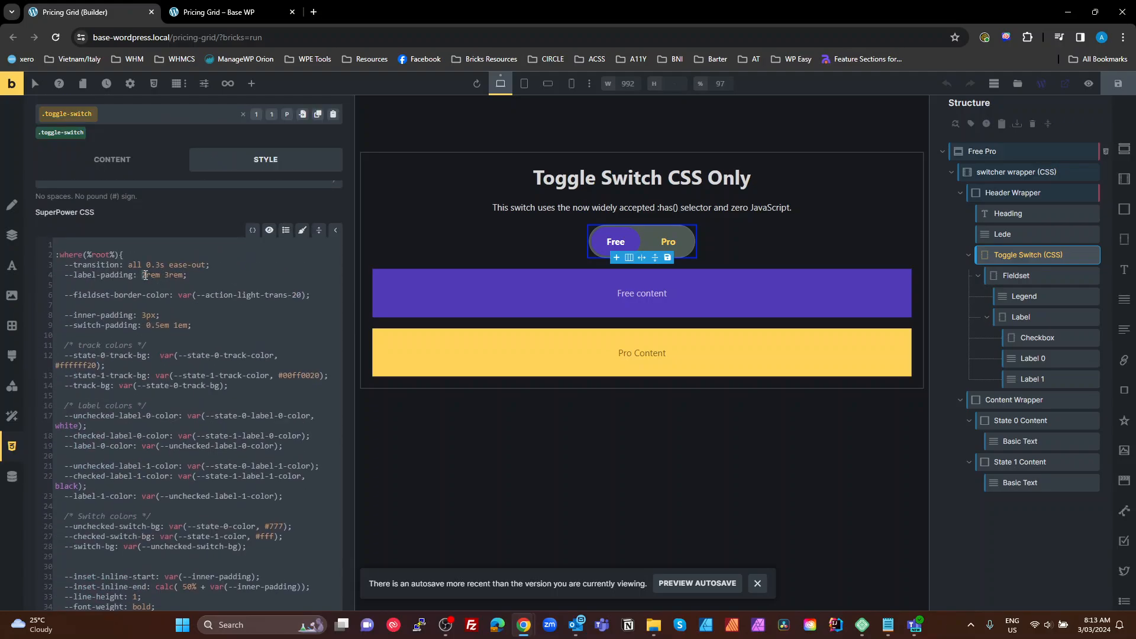
Step: Try a --label-padding of 3rem 5rem in the toggle switch variables and undo the change
{"action": "type", "text": "3"}
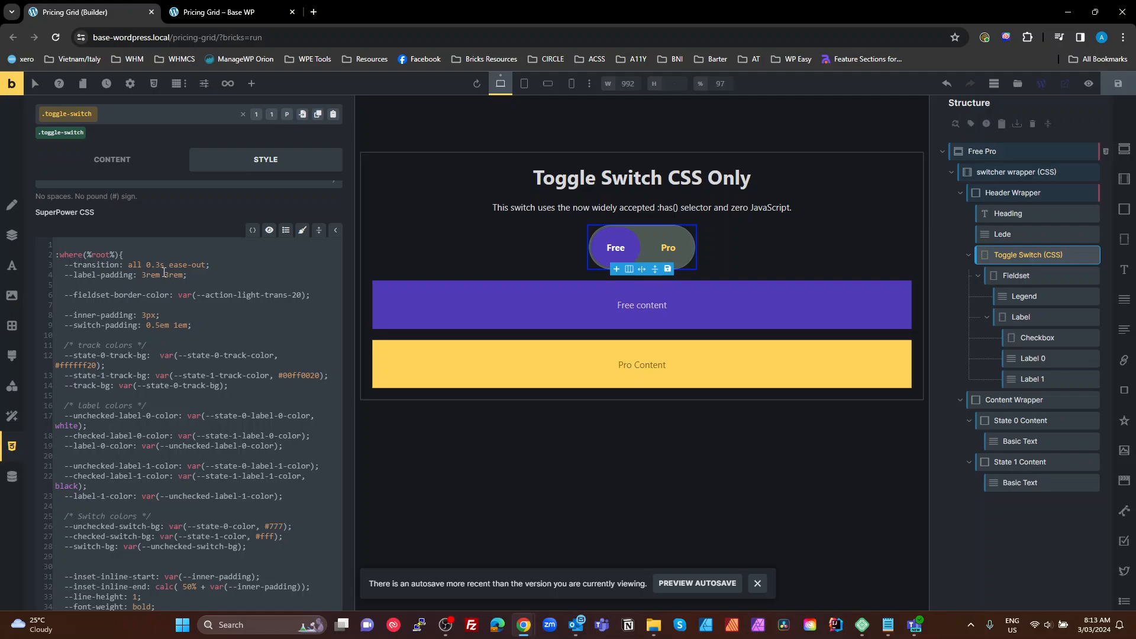
{"action": "left_click", "coordinate": [170, 274]}
{"action": "key", "text": "BackSpace"}
{"action": "type", "text": "5"}
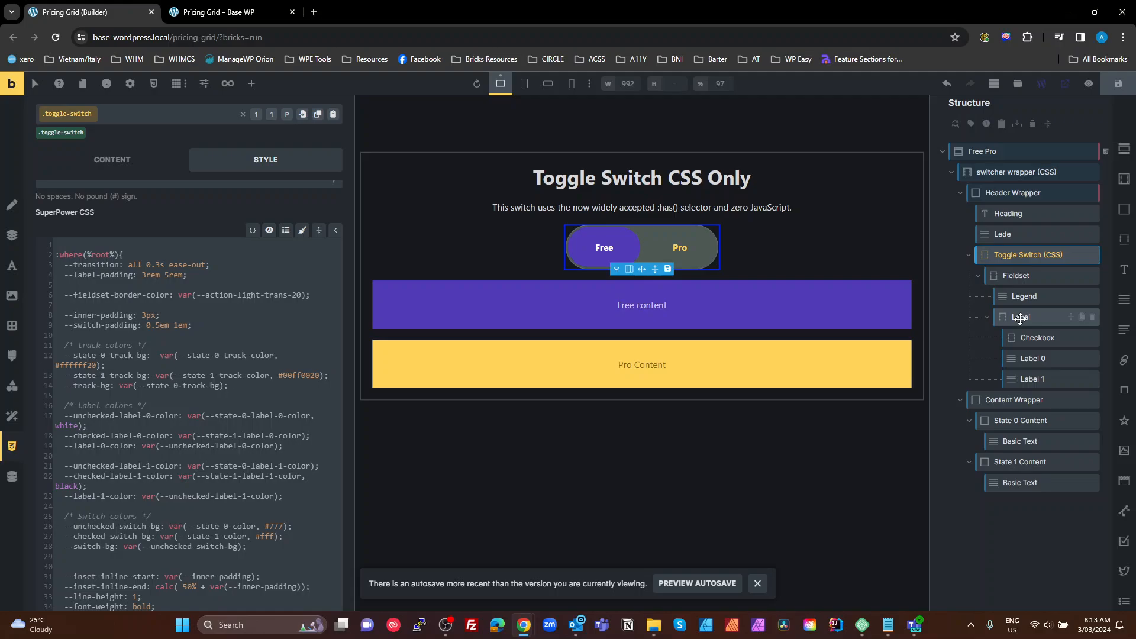
{"action": "key", "text": "ctrl+z"}
{"action": "key", "text": "ctrl+z"}
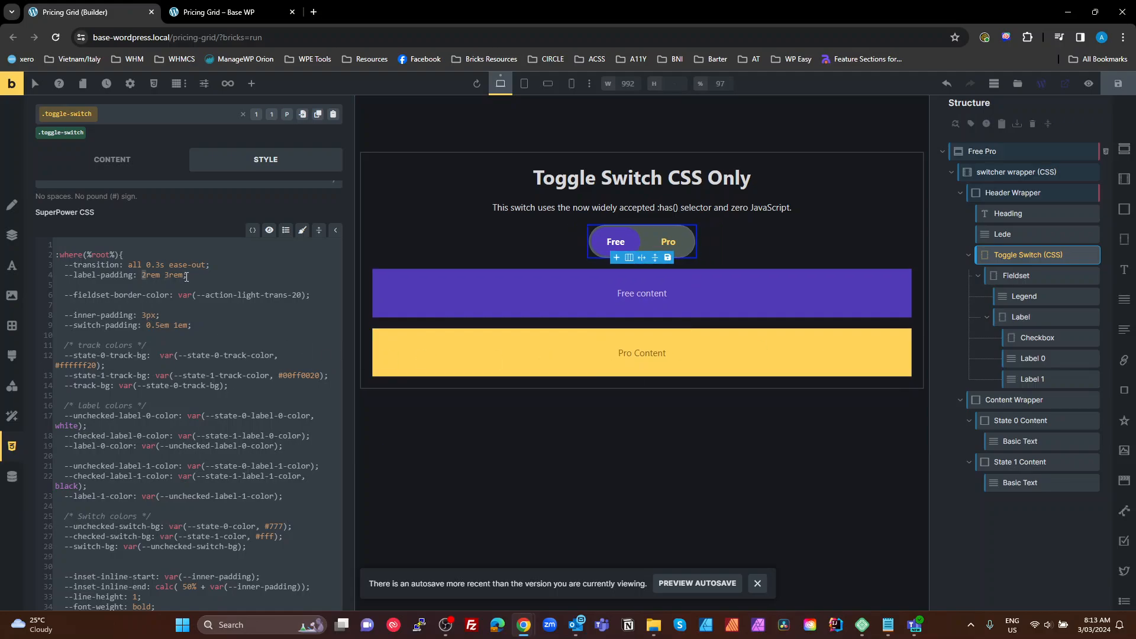
Step: Examine the shared %root%__label-0 and %root%__label-1 rule, going through its selector, transition, flex display and switch padding
{"action": "scroll", "coordinate": [145, 291], "scroll_direction": "down", "scroll_amount": 8}
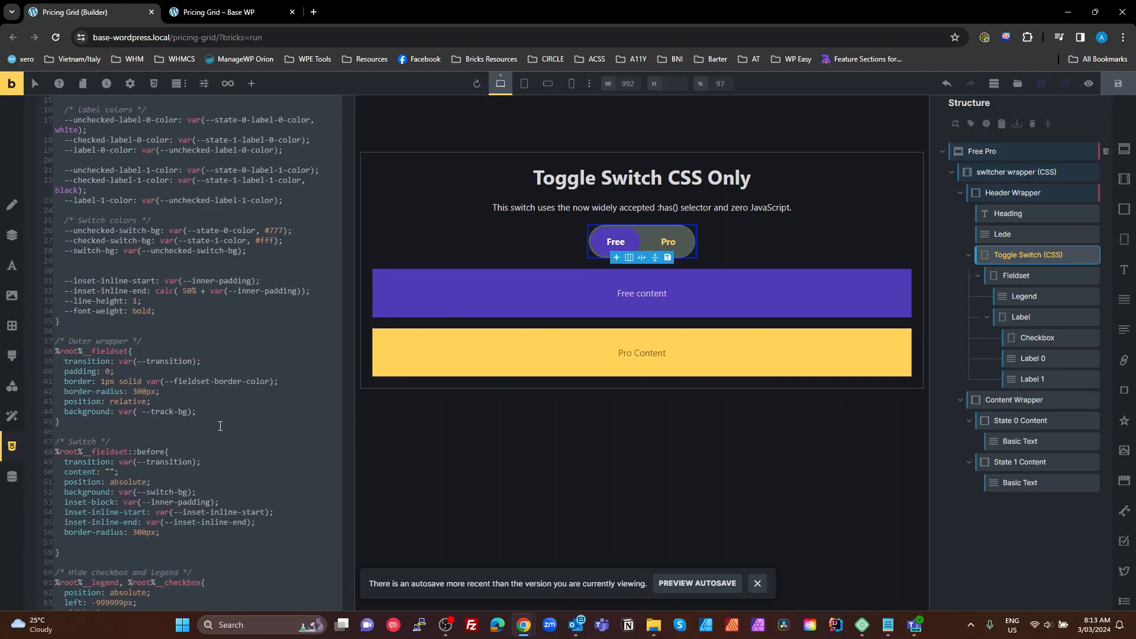
{"action": "scroll", "coordinate": [220, 428], "scroll_direction": "down", "scroll_amount": 4}
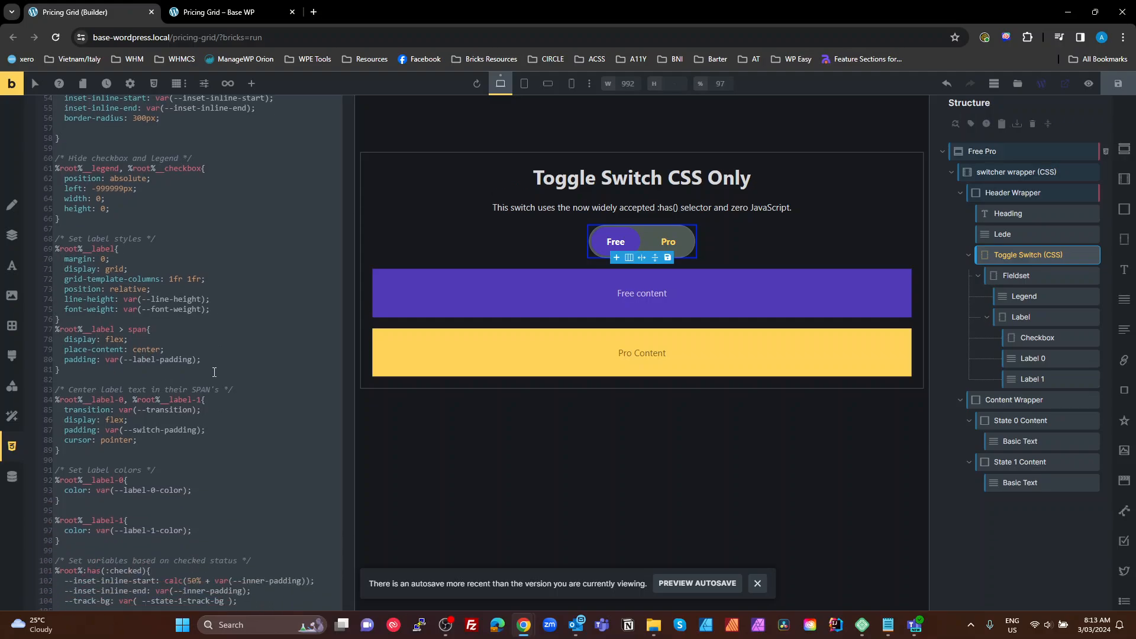
{"action": "scroll", "coordinate": [102, 374], "scroll_direction": "down", "scroll_amount": 1}
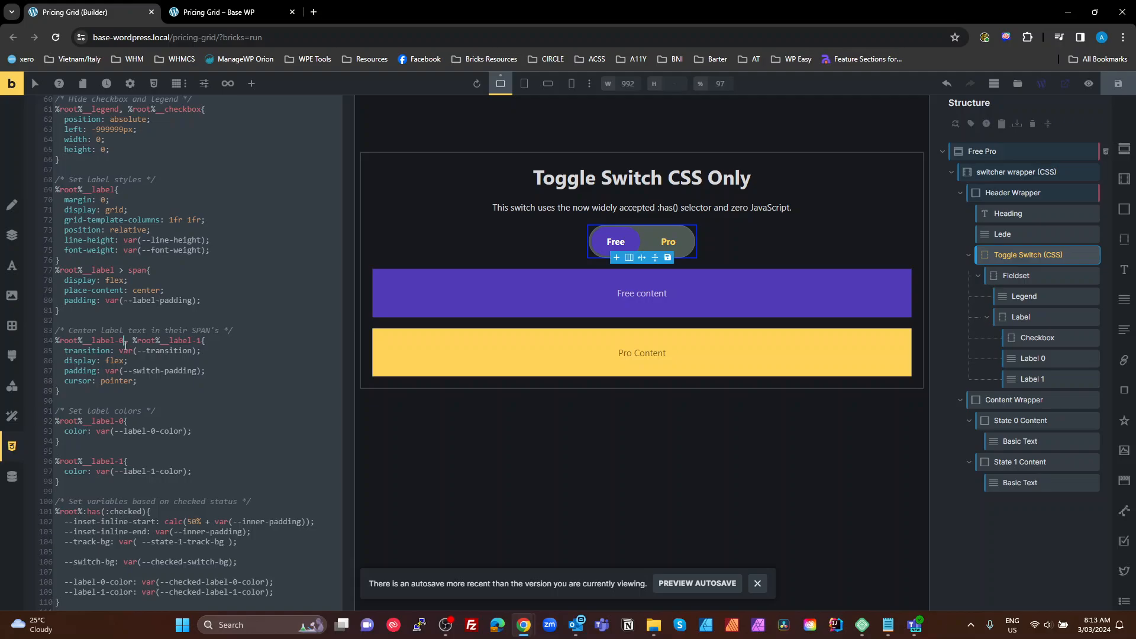
{"action": "left_click_drag", "start_coordinate": [125, 345], "coordinate": [51, 346]}
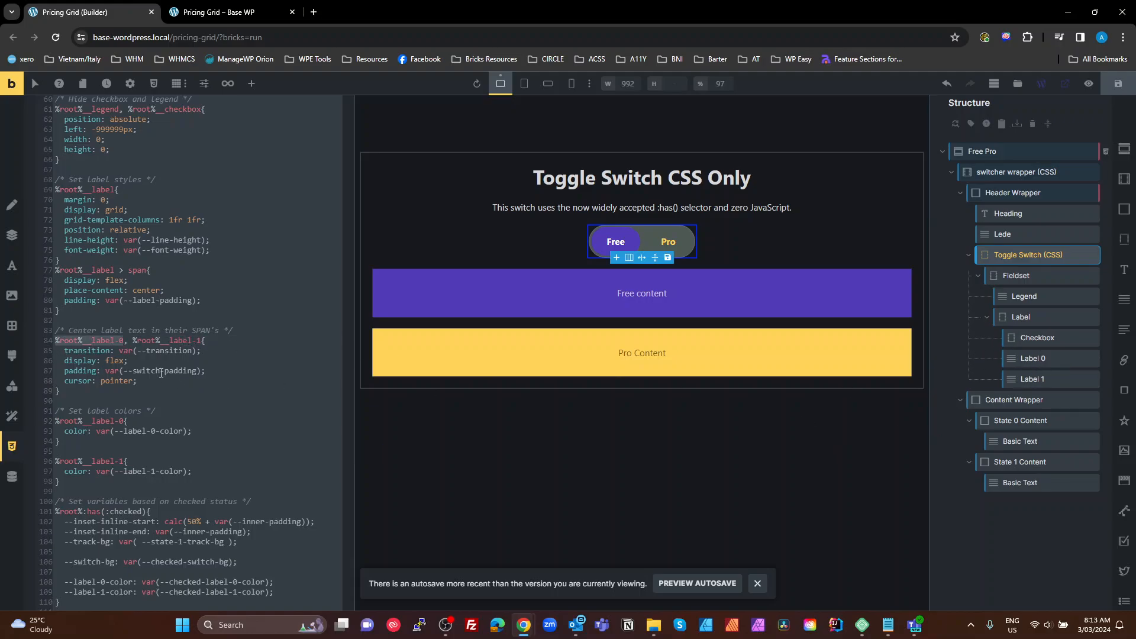
{"action": "left_click", "coordinate": [161, 372]}
{"action": "left_click", "coordinate": [103, 362]}
Step: Examine the label color rules and highlight the --label-0-color variable used by %root%__label-0
{"action": "scroll", "coordinate": [171, 387], "scroll_direction": "down", "scroll_amount": 2}
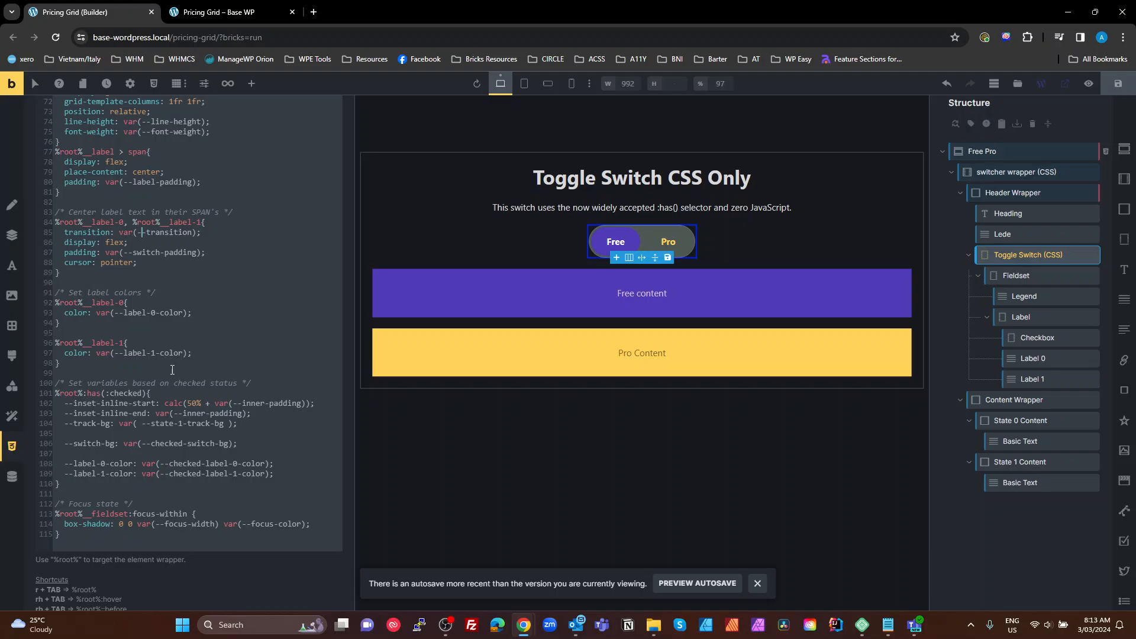
{"action": "left_click_drag", "start_coordinate": [148, 334], "coordinate": [136, 299]}
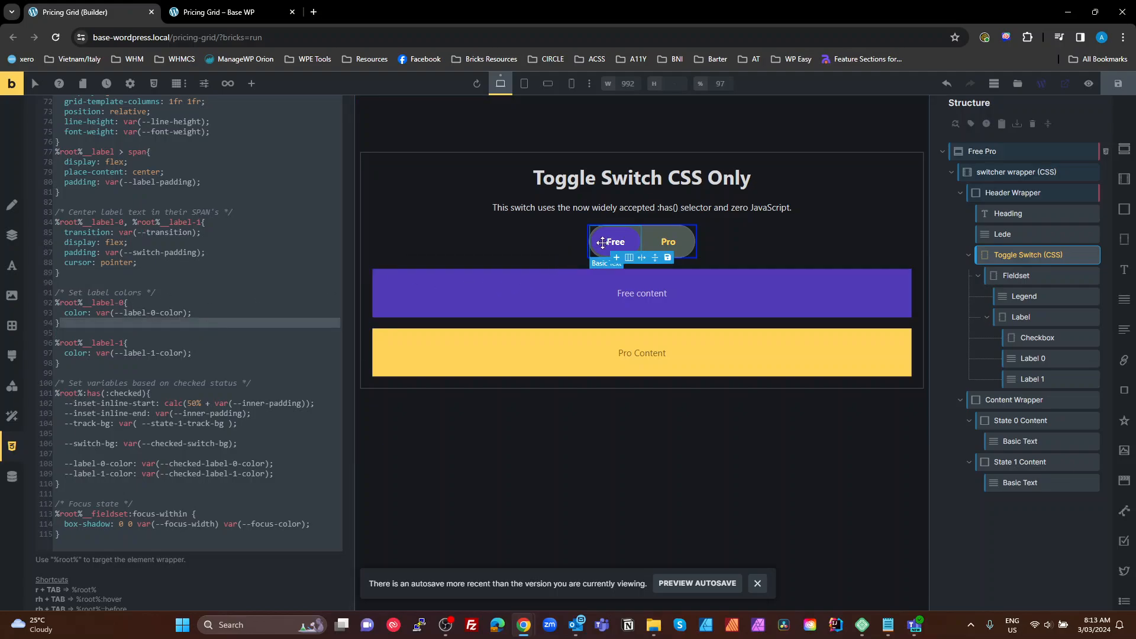
{"action": "left_click", "coordinate": [201, 324]}
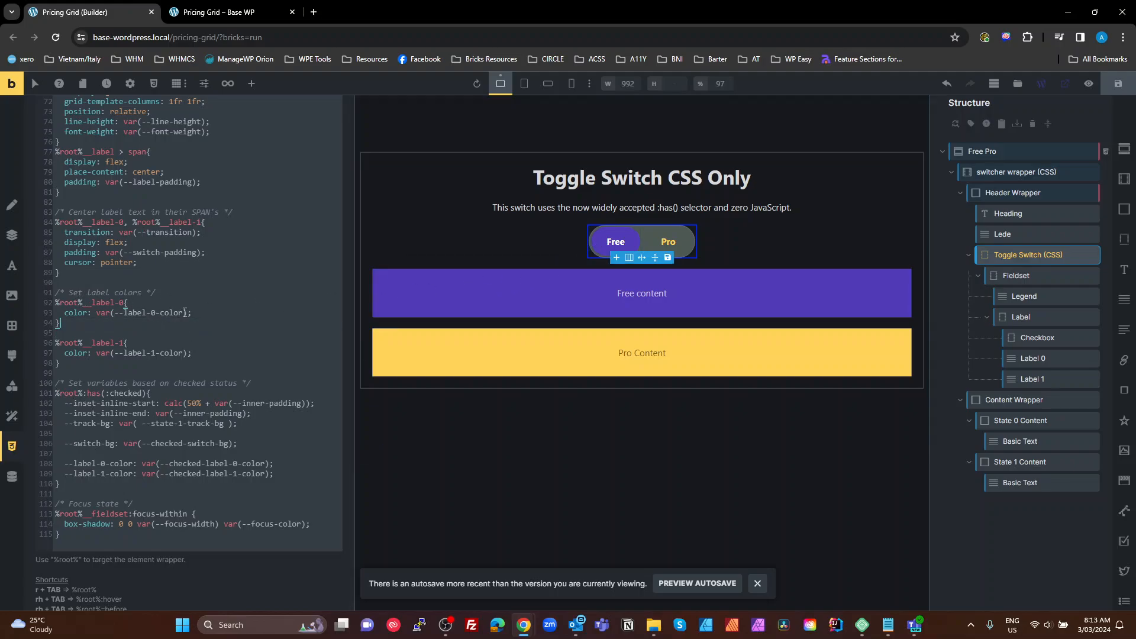
{"action": "left_click_drag", "start_coordinate": [184, 313], "coordinate": [119, 313]}
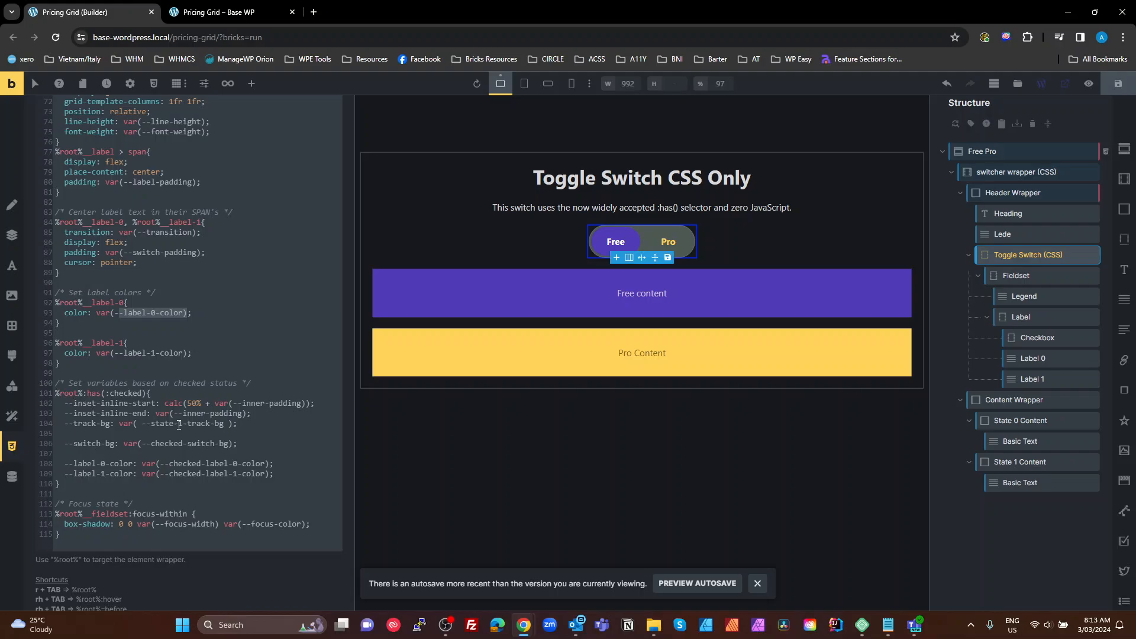
Step: Flip the switch between Free and Pro on the front-end page to watch the label colors change
{"action": "left_click", "coordinate": [228, 12]}
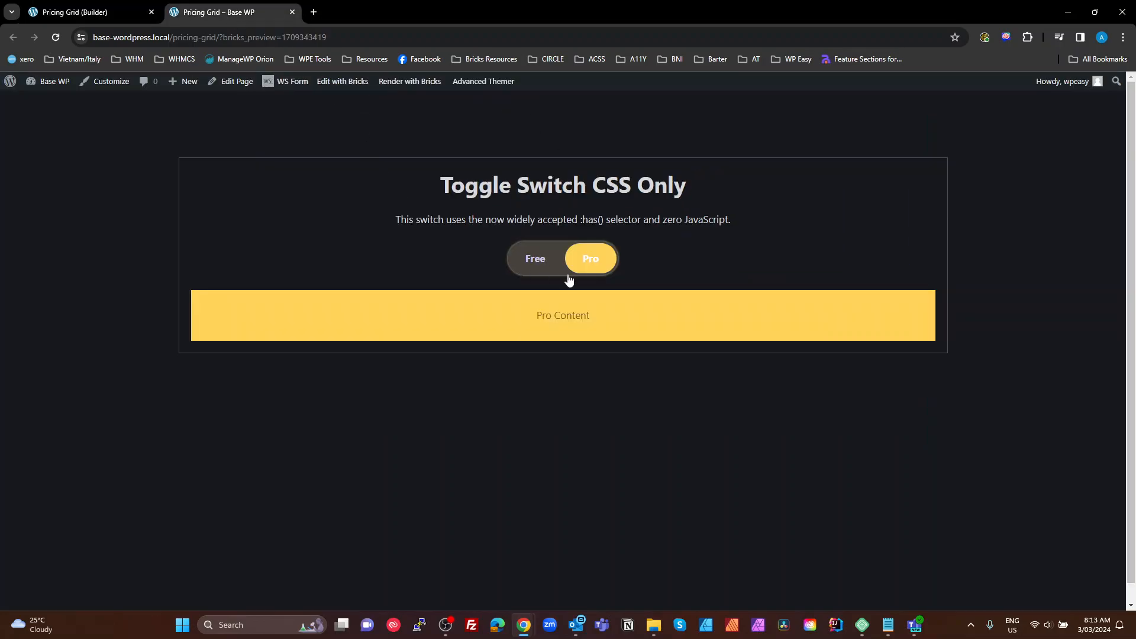
{"action": "left_click", "coordinate": [569, 277]}
{"action": "left_click", "coordinate": [547, 267]}
{"action": "left_click", "coordinate": [546, 268]}
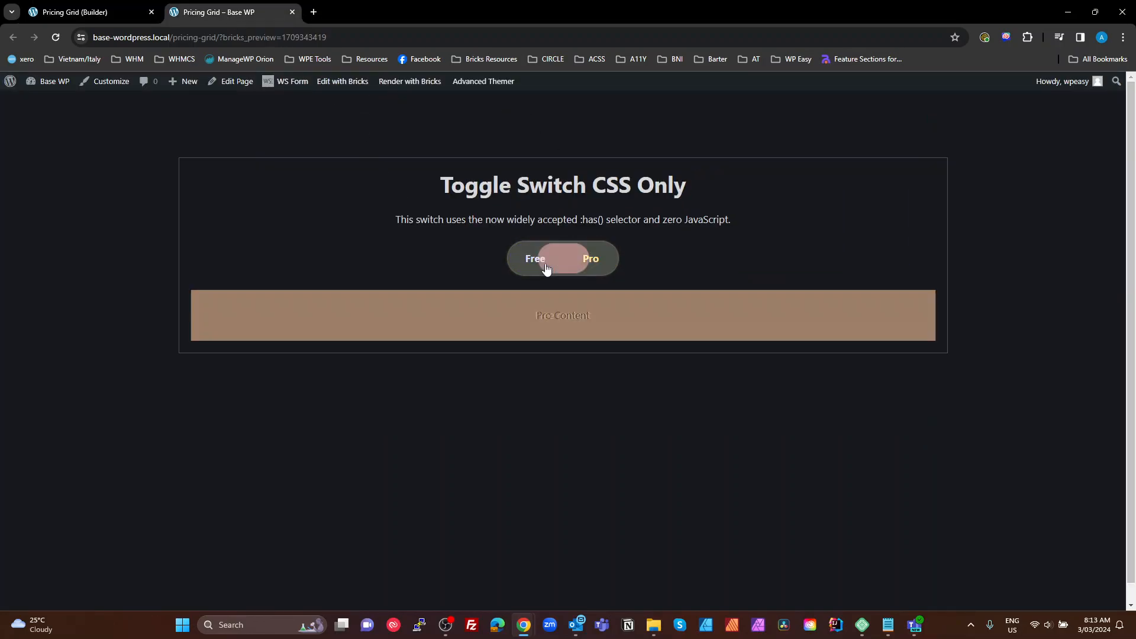
{"action": "left_click", "coordinate": [545, 266]}
{"action": "left_click", "coordinate": [592, 267]}
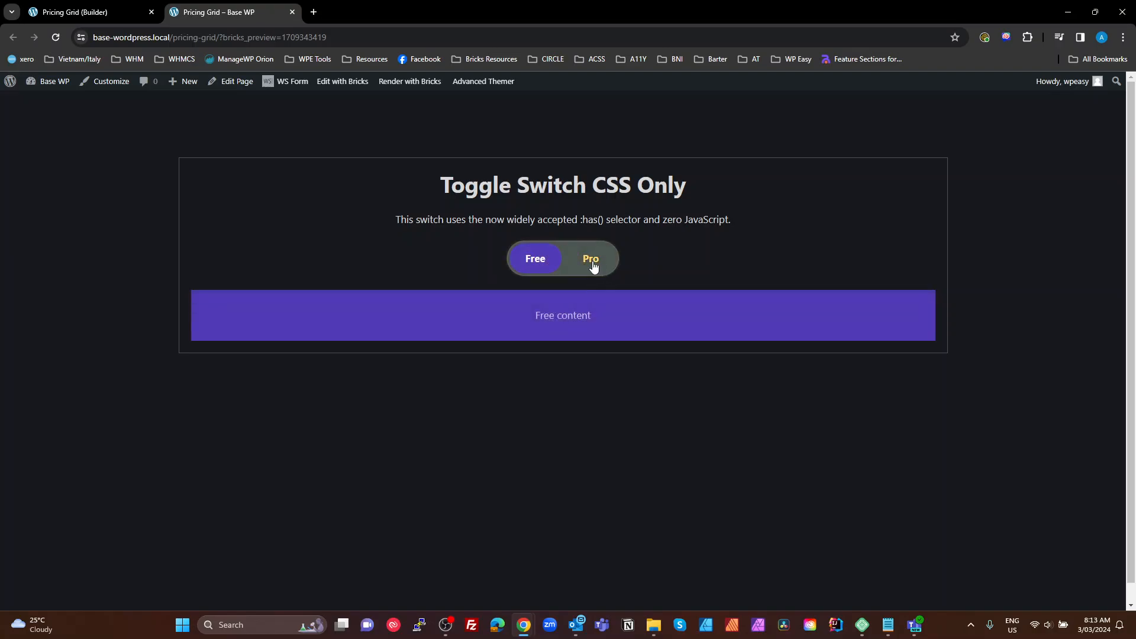
{"action": "left_click", "coordinate": [594, 271]}
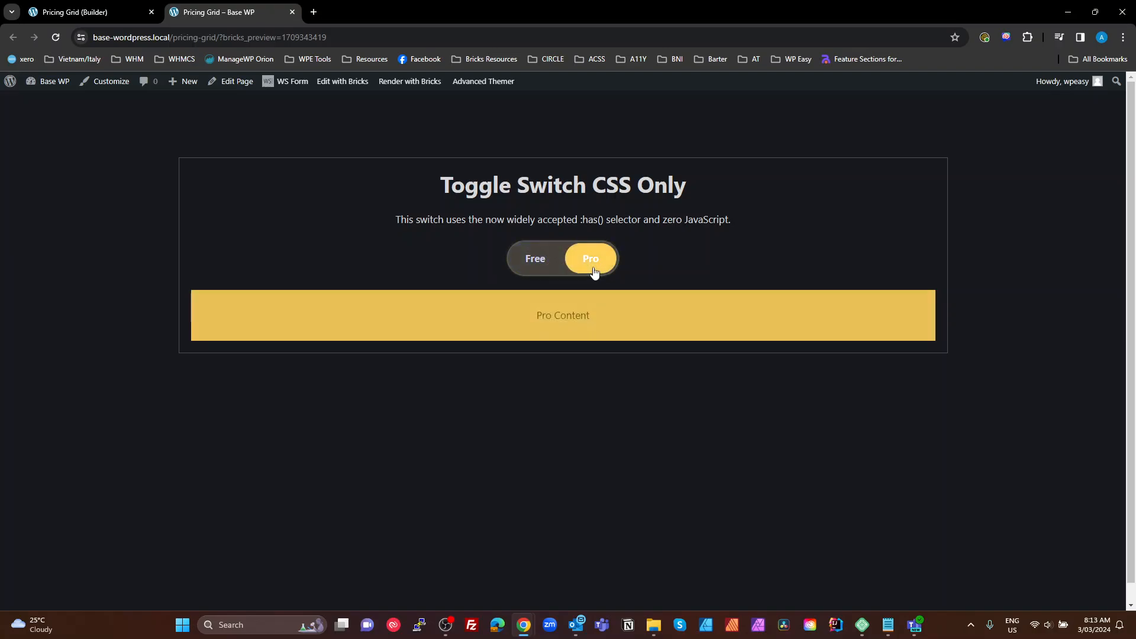
Step: Return to the builder and examine the %root%:has(:checked) selector, comparing it with the rules and variables defined above it
{"action": "left_click", "coordinate": [122, 8]}
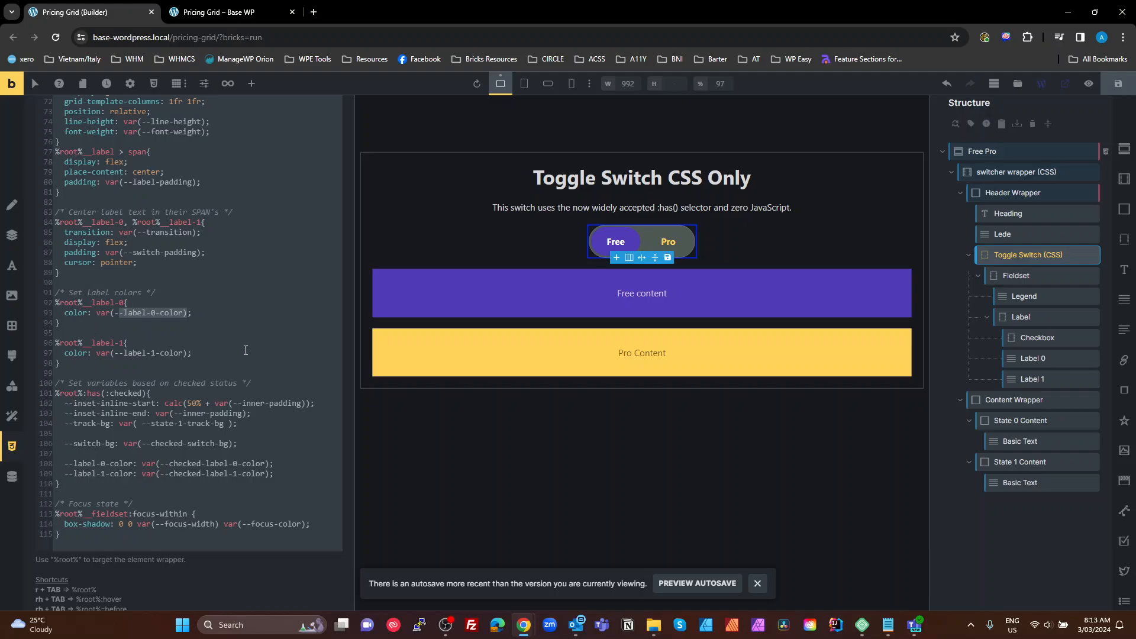
{"action": "scroll", "coordinate": [225, 392], "scroll_direction": "down", "scroll_amount": 1}
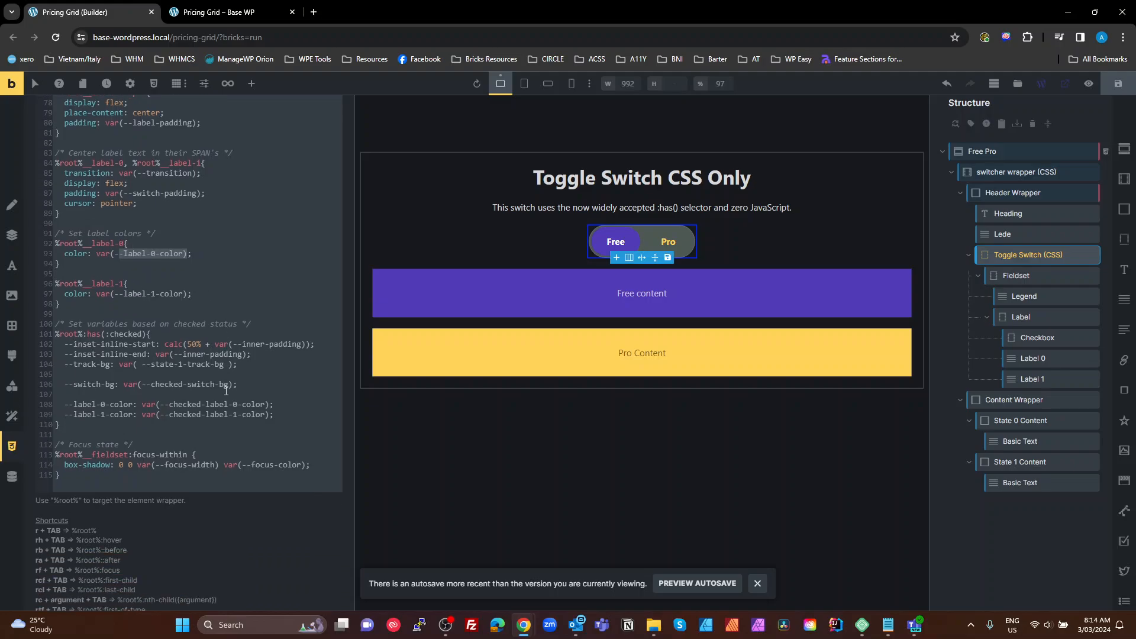
{"action": "scroll", "coordinate": [226, 391], "scroll_direction": "up", "scroll_amount": 1}
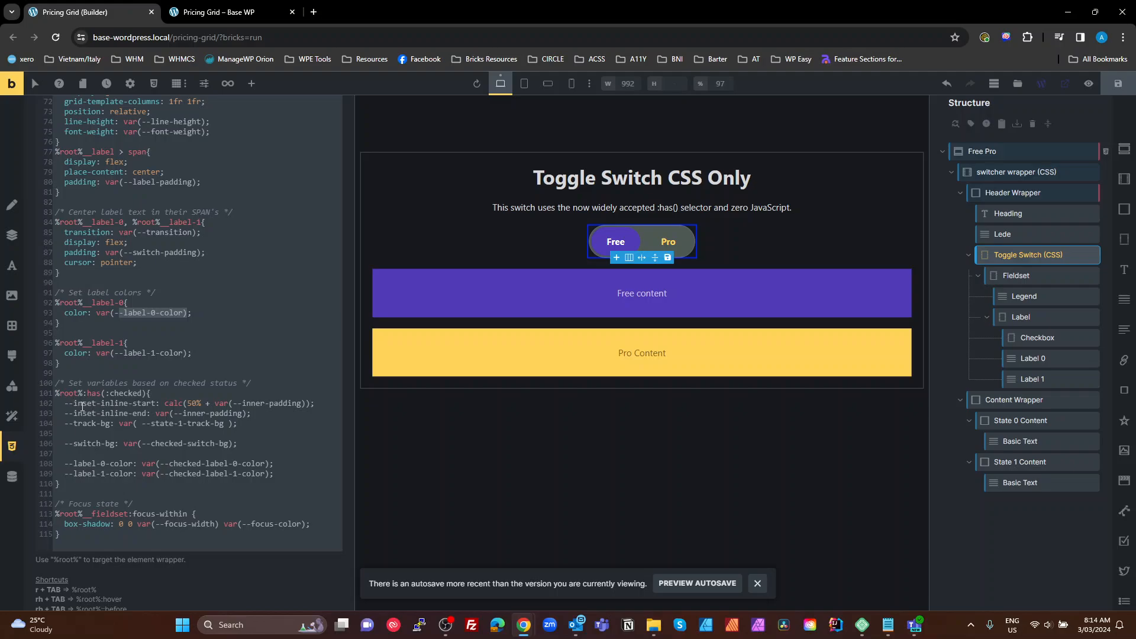
{"action": "left_click", "coordinate": [82, 406]}
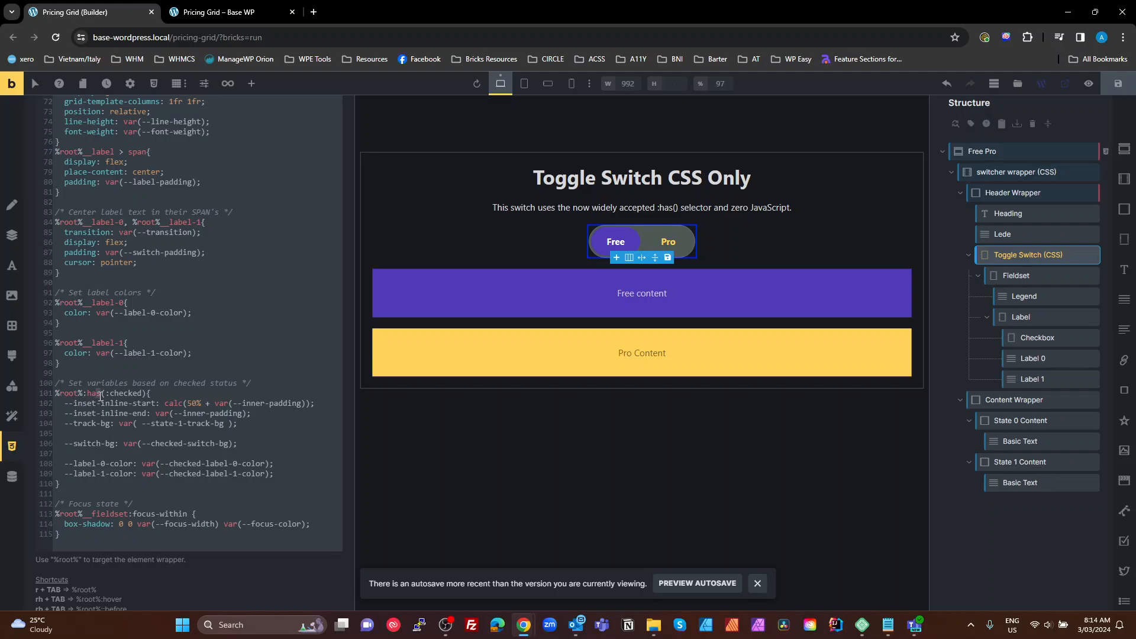
{"action": "scroll", "coordinate": [213, 272], "scroll_direction": "up", "scroll_amount": 7}
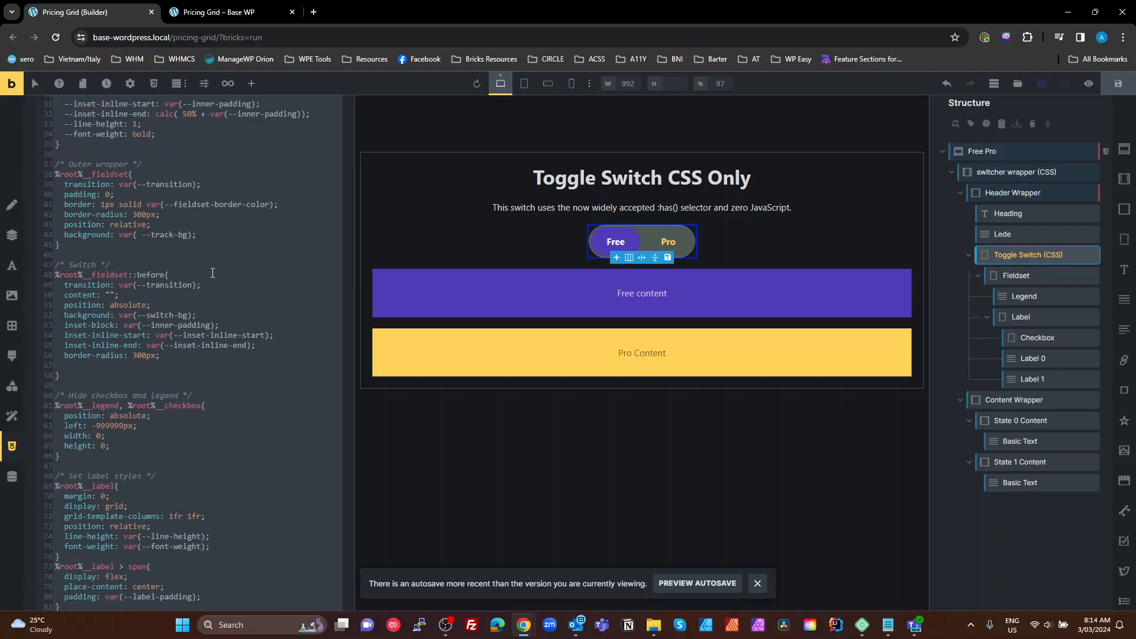
{"action": "scroll", "coordinate": [213, 272], "scroll_direction": "up", "scroll_amount": 5}
{"action": "scroll", "coordinate": [126, 158], "scroll_direction": "down", "scroll_amount": 5}
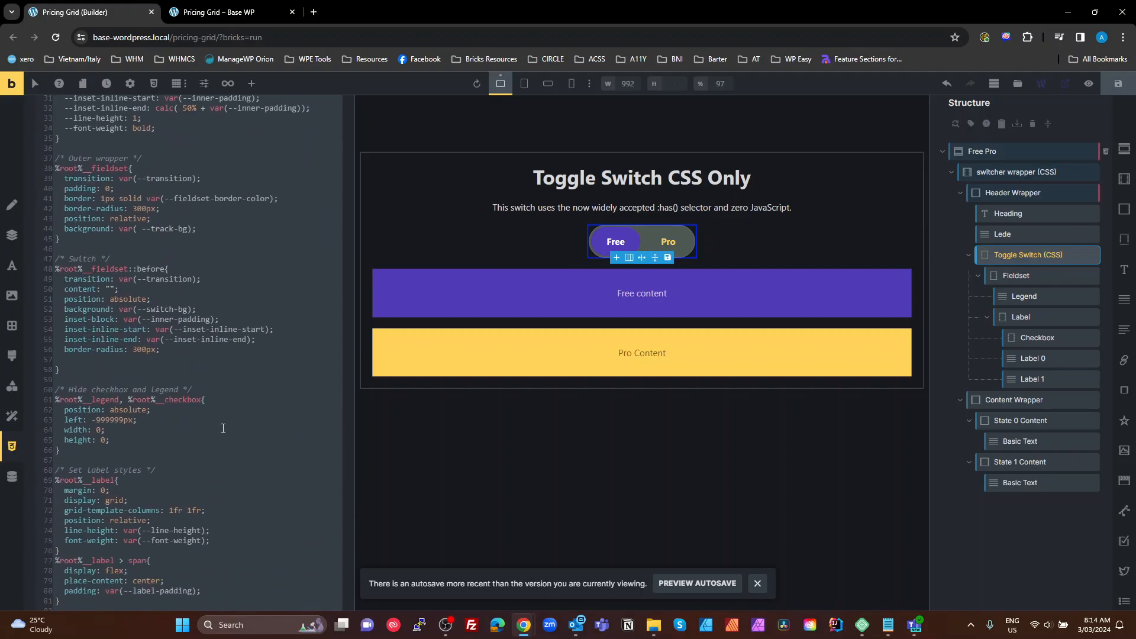
{"action": "scroll", "coordinate": [223, 428], "scroll_direction": "down", "scroll_amount": 4}
{"action": "scroll", "coordinate": [207, 452], "scroll_direction": "down", "scroll_amount": 4}
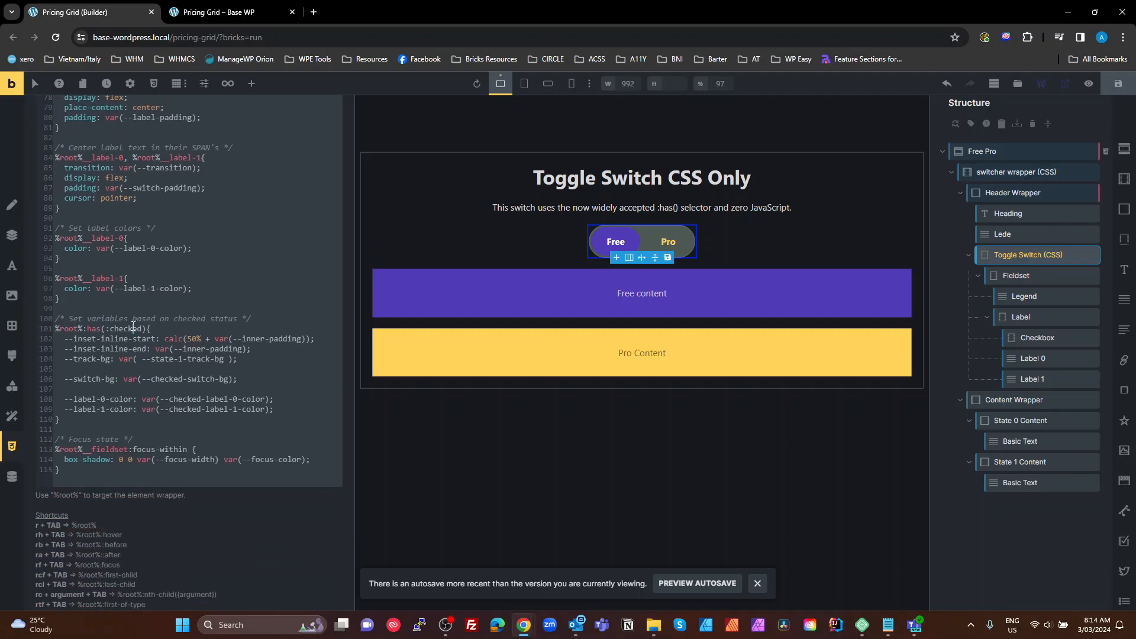
{"action": "double_click", "coordinate": [134, 328]}
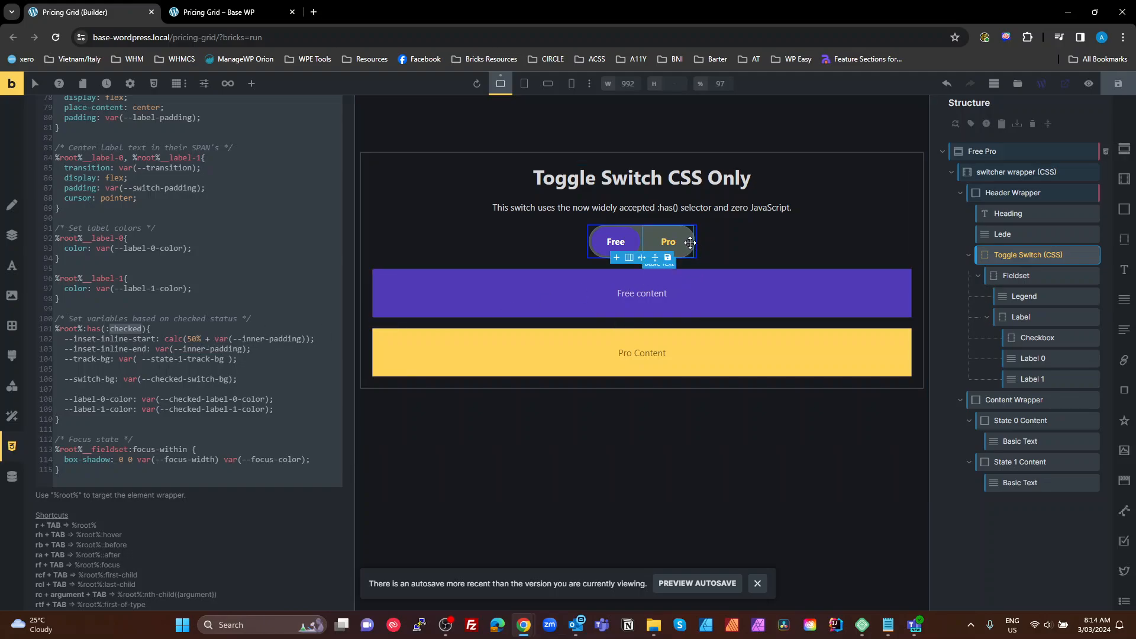
{"action": "left_click", "coordinate": [176, 331]}
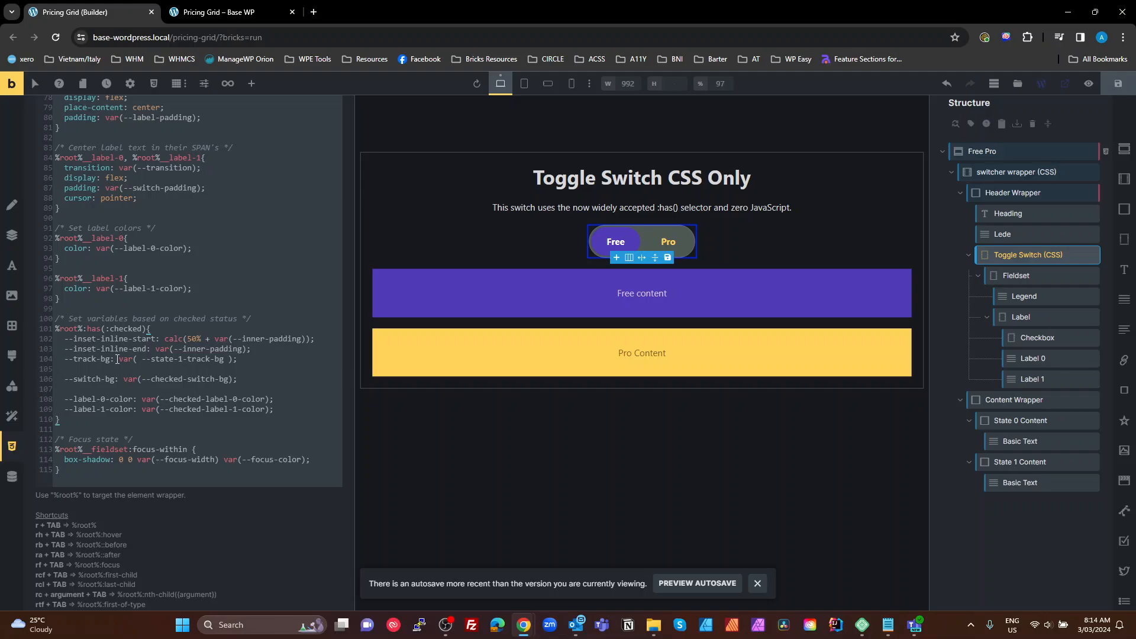
Step: Go through the track and switch background variables in the %root%:has(:checked) rule and highlight all its reassigned declarations
{"action": "left_click", "coordinate": [115, 360]}
{"action": "left_click_drag", "start_coordinate": [229, 367], "coordinate": [142, 360]}
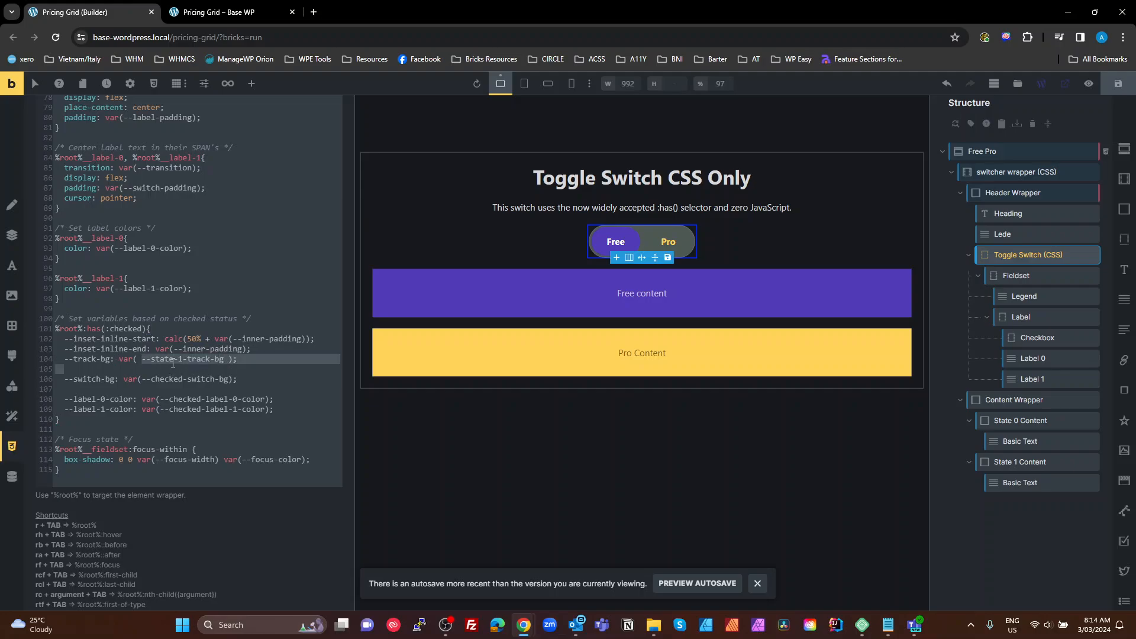
{"action": "left_click", "coordinate": [188, 380]}
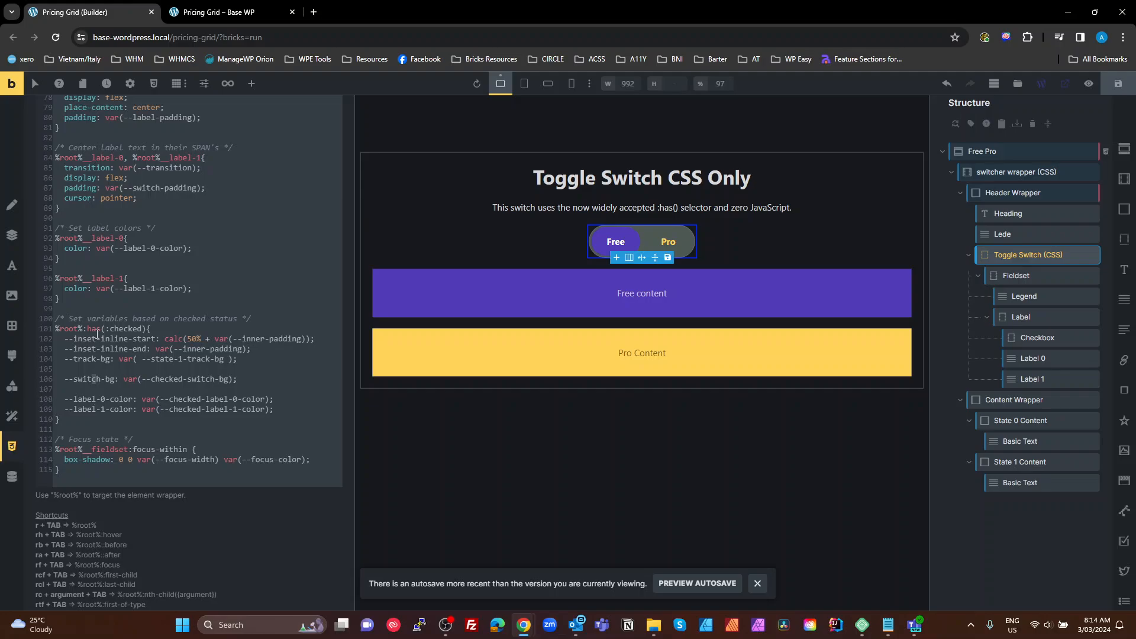
{"action": "double_click", "coordinate": [95, 329]}
{"action": "left_click_drag", "start_coordinate": [64, 338], "coordinate": [277, 409]}
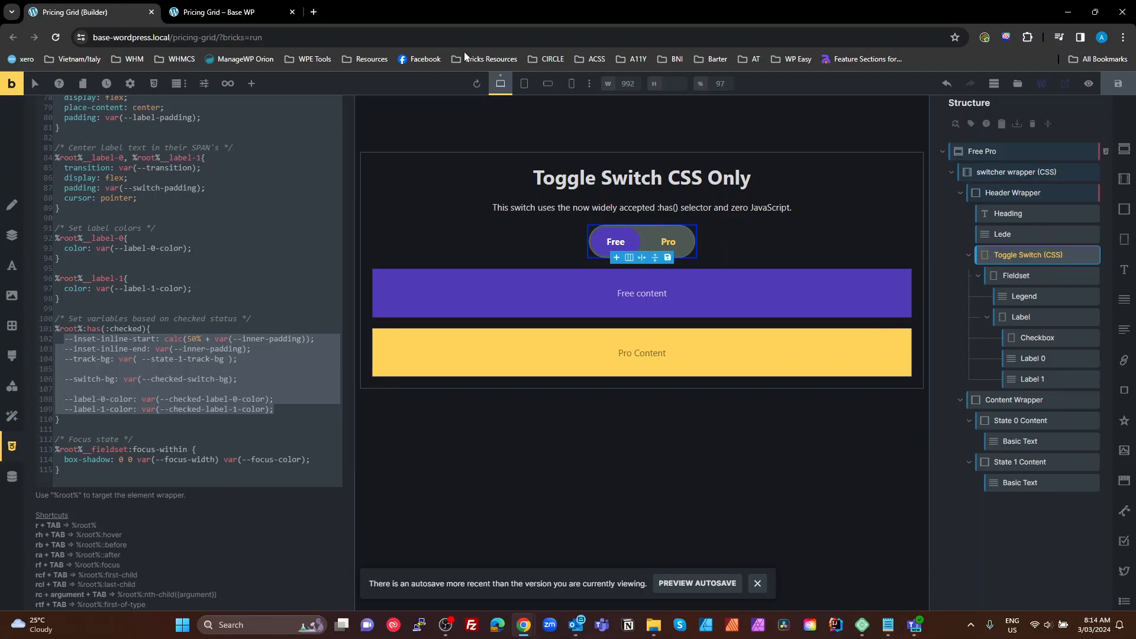
Step: Toggle the switch on the front-end page to see the checked-state variables take effect
{"action": "left_click", "coordinate": [250, 16]}
{"action": "left_click", "coordinate": [577, 261]}
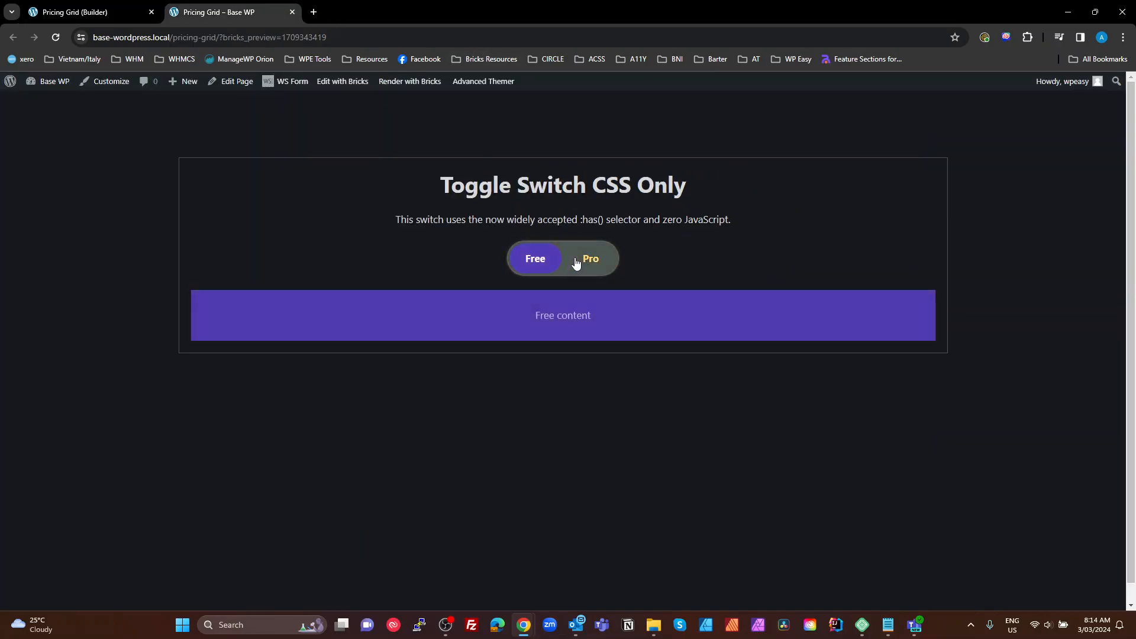
{"action": "left_click", "coordinate": [587, 259]}
{"action": "left_click", "coordinate": [568, 255]}
Step: Return to the builder and try --inner-padding values of 5px, 3px, 1px and 0px, restoring it to 3px
{"action": "left_click", "coordinate": [103, 12]}
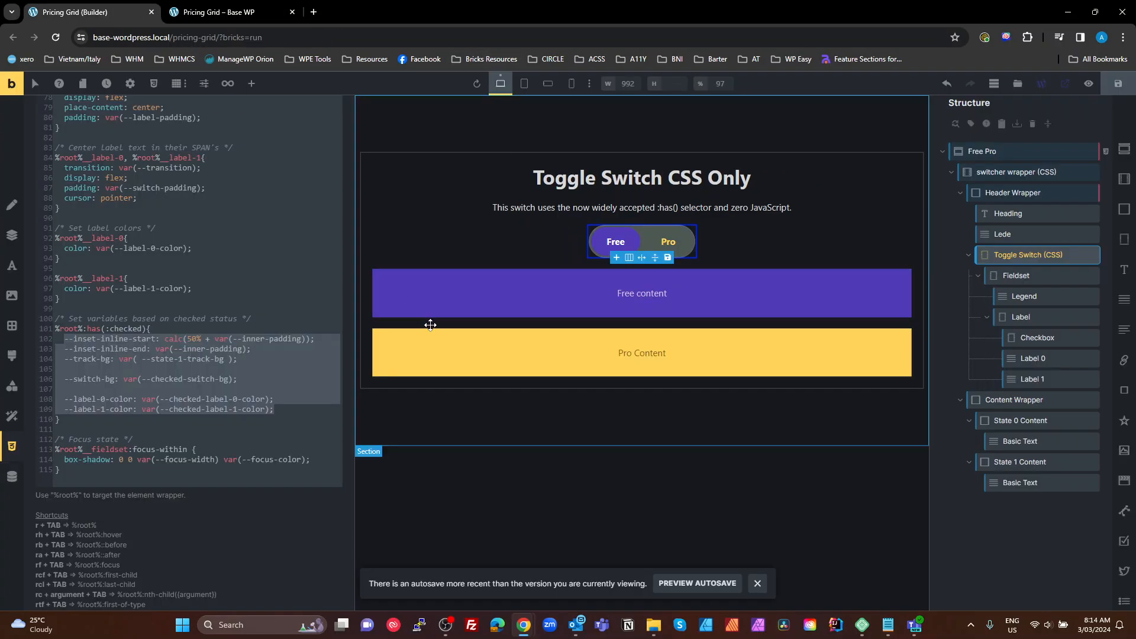
{"action": "scroll", "coordinate": [158, 370], "scroll_direction": "up", "scroll_amount": 10}
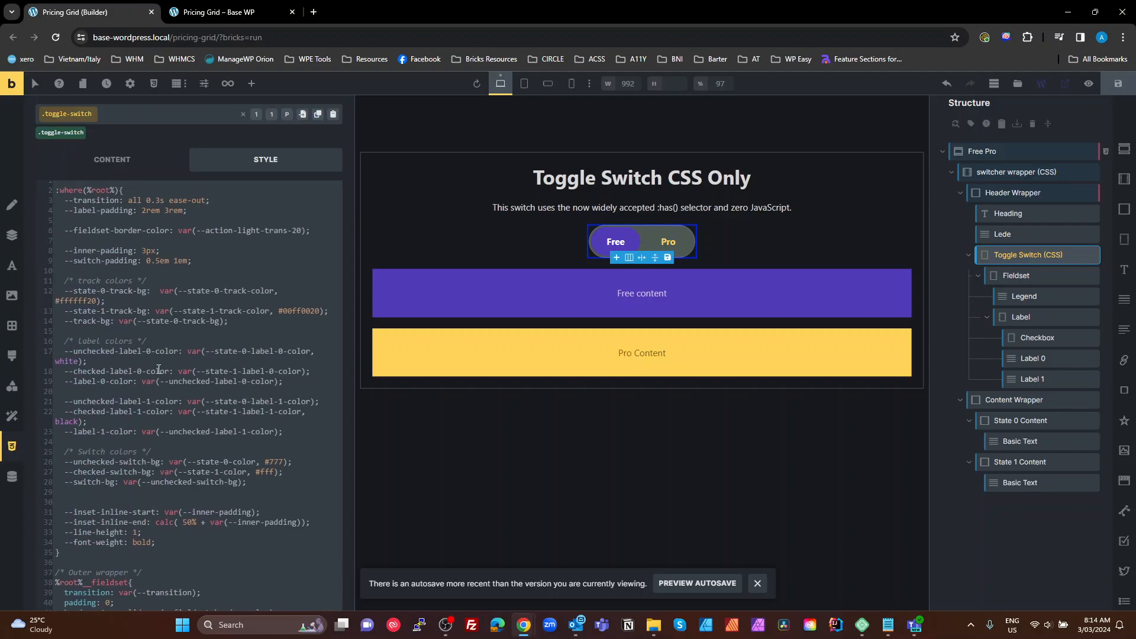
{"action": "scroll", "coordinate": [158, 369], "scroll_direction": "down", "scroll_amount": 2}
{"action": "key", "text": "BackSpace"}
{"action": "type", "text": "5"}
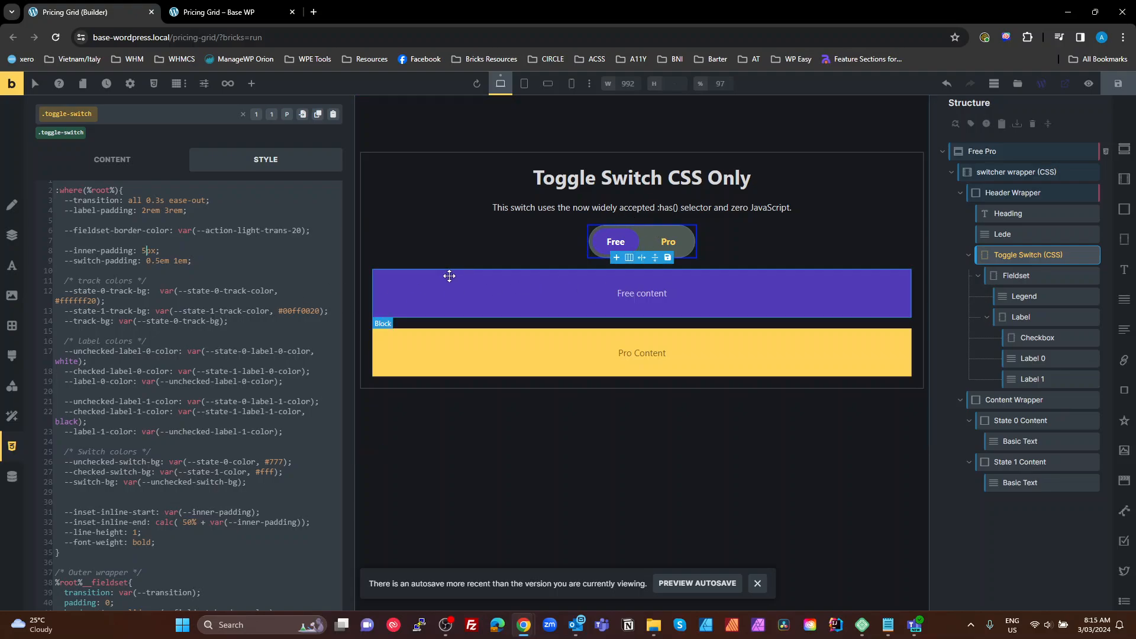
{"action": "key", "text": "BackSpace"}
{"action": "type", "text": "3"}
{"action": "key", "text": "BackSpace"}
{"action": "type", "text": "1"}
{"action": "key", "text": "BackSpace"}
{"action": "type", "text": "0"}
{"action": "key", "text": "BackSpace"}
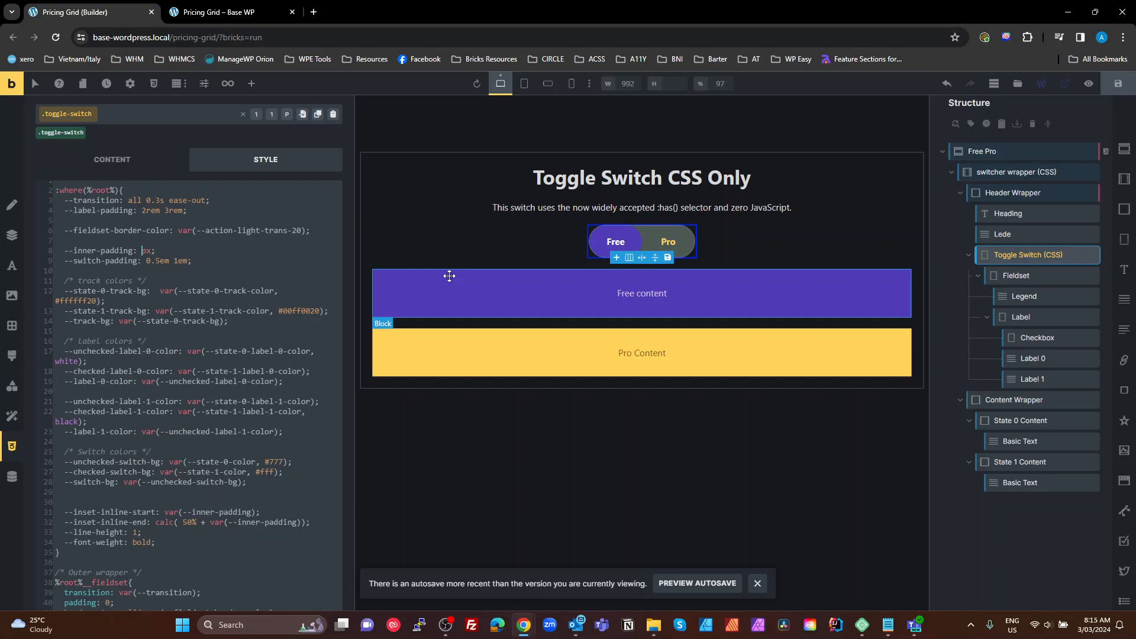
{"action": "type", "text": "3"}
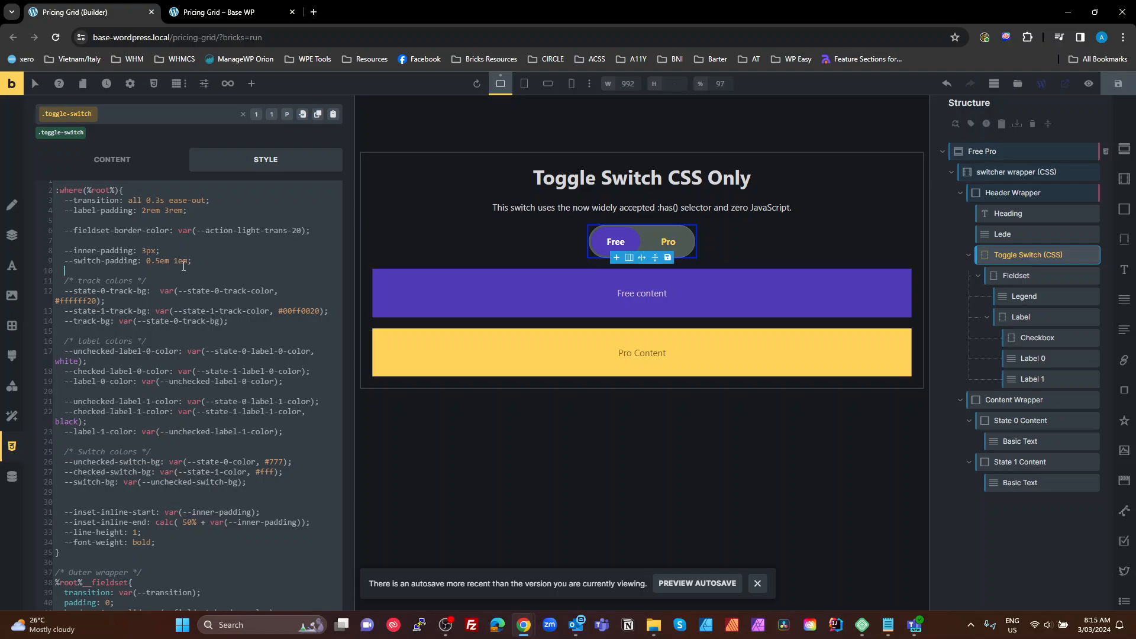
Step: Delete the --switch-padding: 0.5em 1em declaration from the :where(%root%) variables
{"action": "left_click", "coordinate": [184, 264]}
{"action": "left_click_drag", "start_coordinate": [210, 261], "coordinate": [38, 265]}
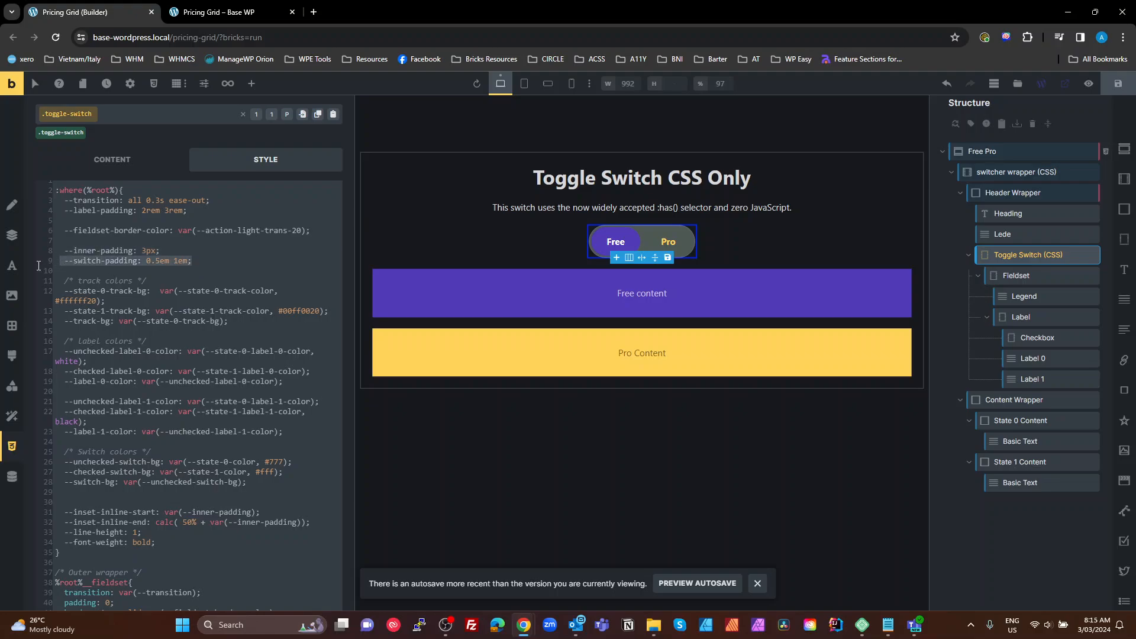
{"action": "key", "text": "BackSpace"}
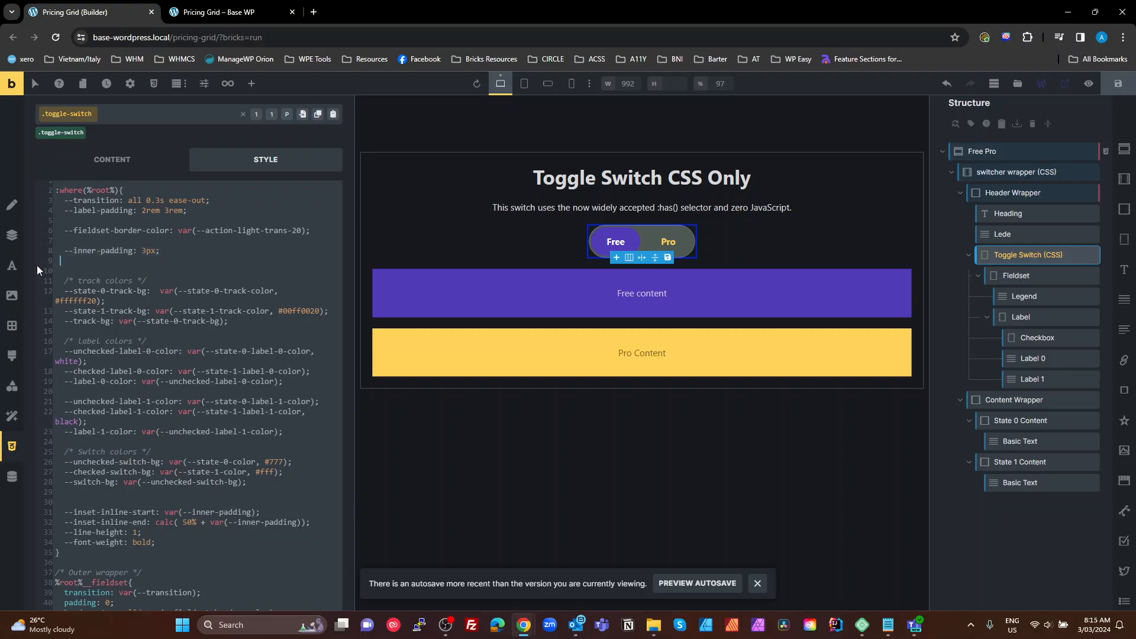
Step: Remove the leftover blank line below --inner-padding and highlight --state-0-track-bg with its --state-0-track-color variable and #ffffff20 fallback
{"action": "key", "text": "BackSpace"}
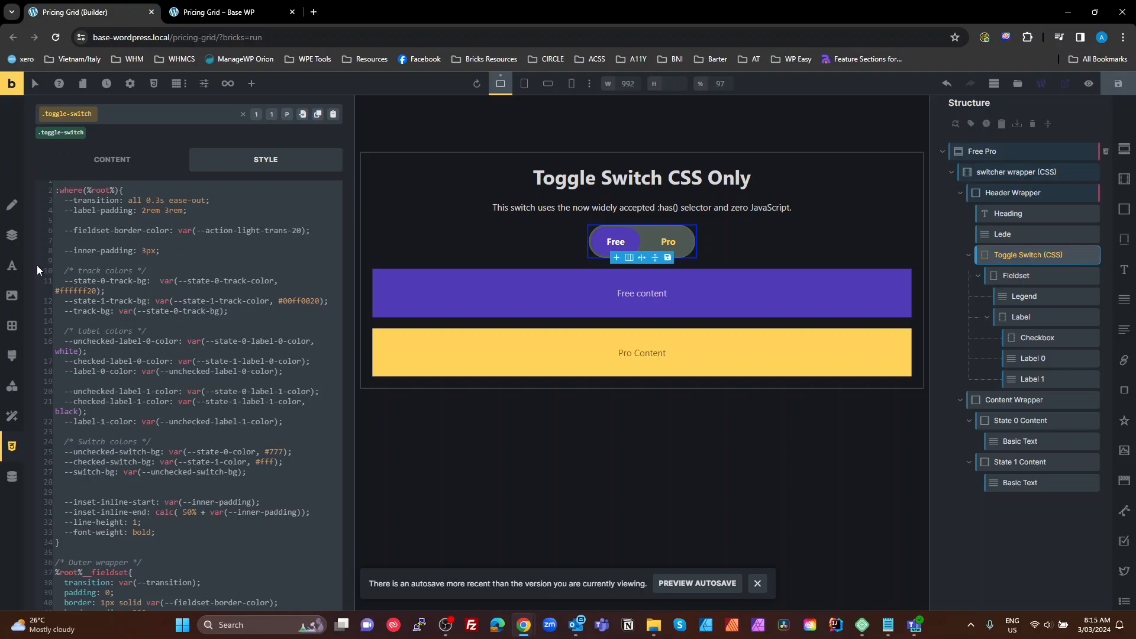
{"action": "left_click", "coordinate": [215, 342]}
{"action": "left_click_drag", "start_coordinate": [149, 278], "coordinate": [73, 281]}
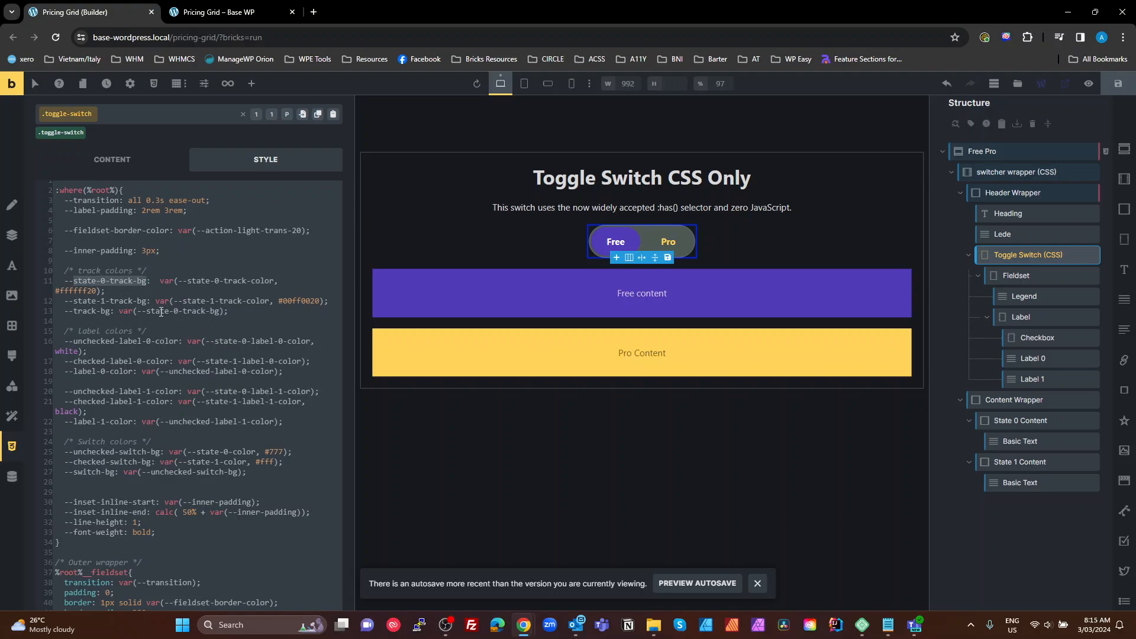
{"action": "left_click", "coordinate": [219, 277]}
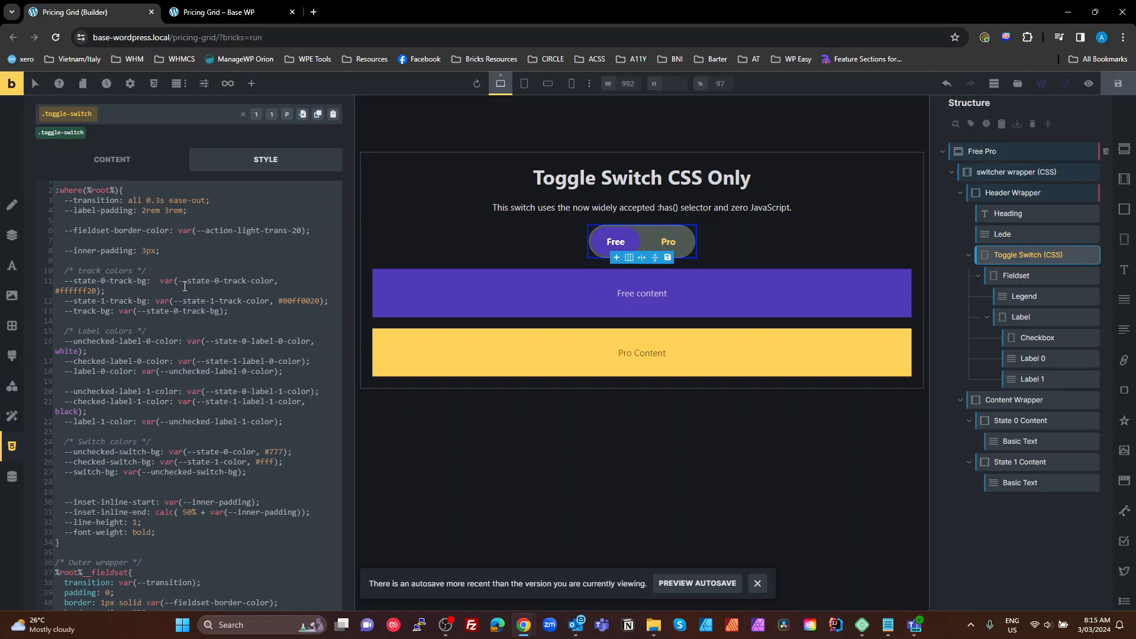
{"action": "left_click_drag", "start_coordinate": [178, 282], "coordinate": [275, 286]}
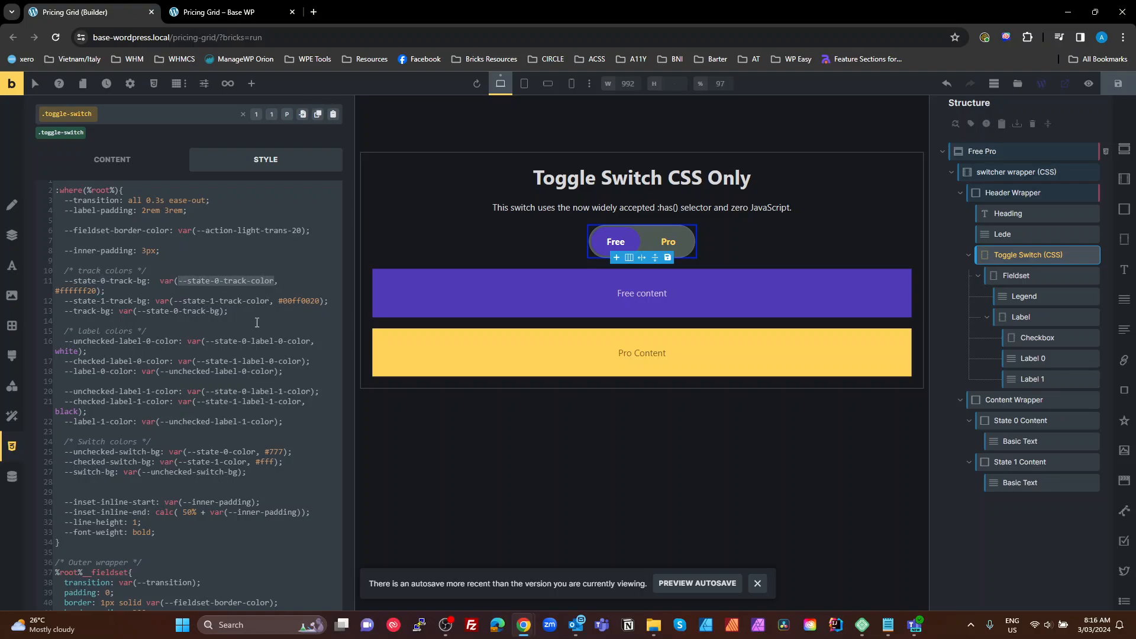
{"action": "double_click", "coordinate": [73, 291]}
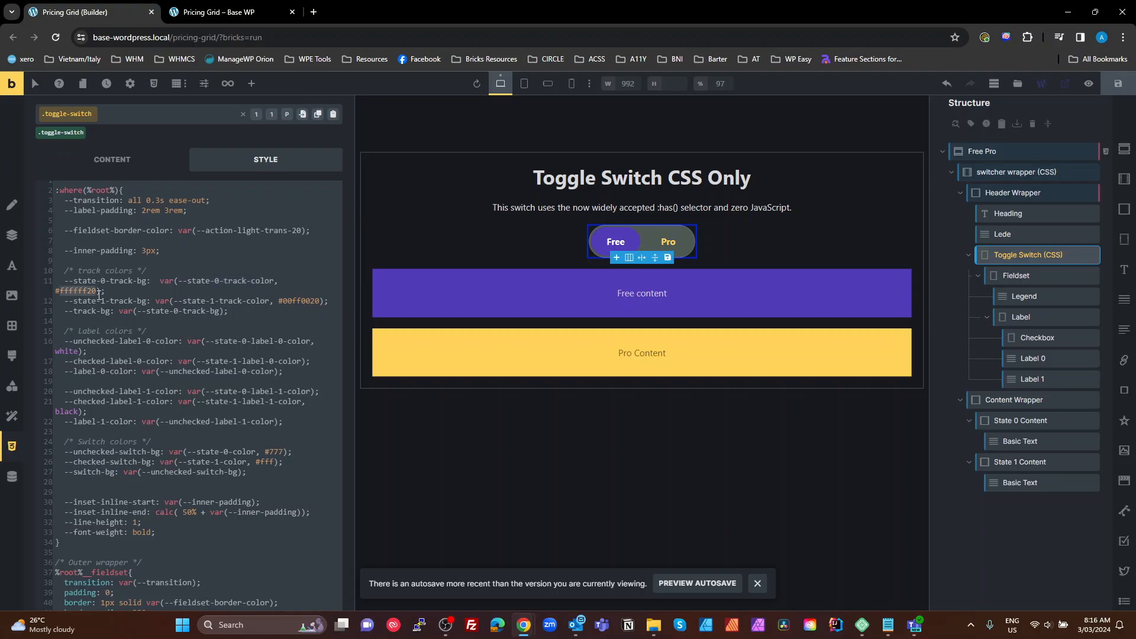
Step: Highlight --state-1-track-bg with its --state-1-track-color variable and #00ff0020 fallback, plus the default --track-bg assignment to --state-0-track-bg
{"action": "left_click_drag", "start_coordinate": [148, 301], "coordinate": [61, 301]}
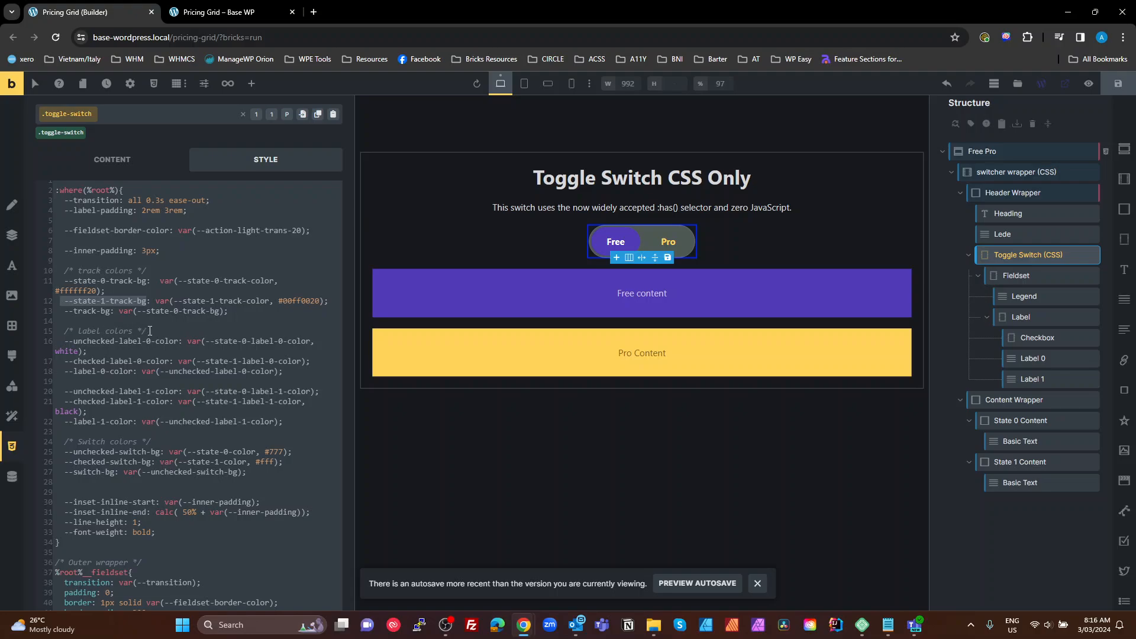
{"action": "left_click_drag", "start_coordinate": [270, 300], "coordinate": [175, 301]}
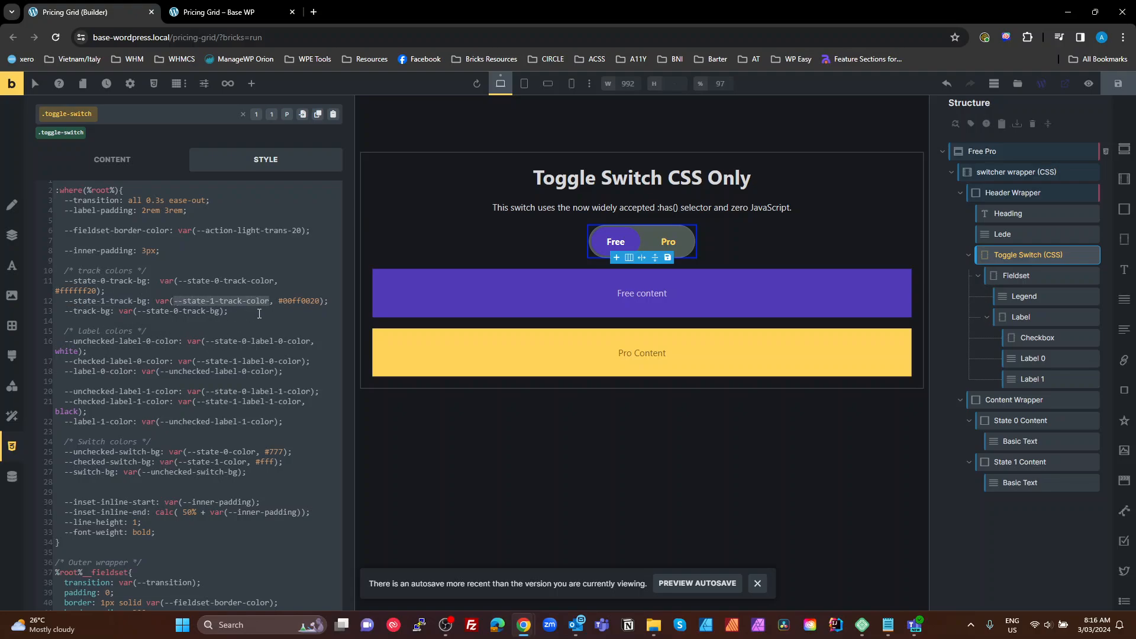
{"action": "left_click", "coordinate": [288, 303]}
{"action": "double_click", "coordinate": [301, 301]}
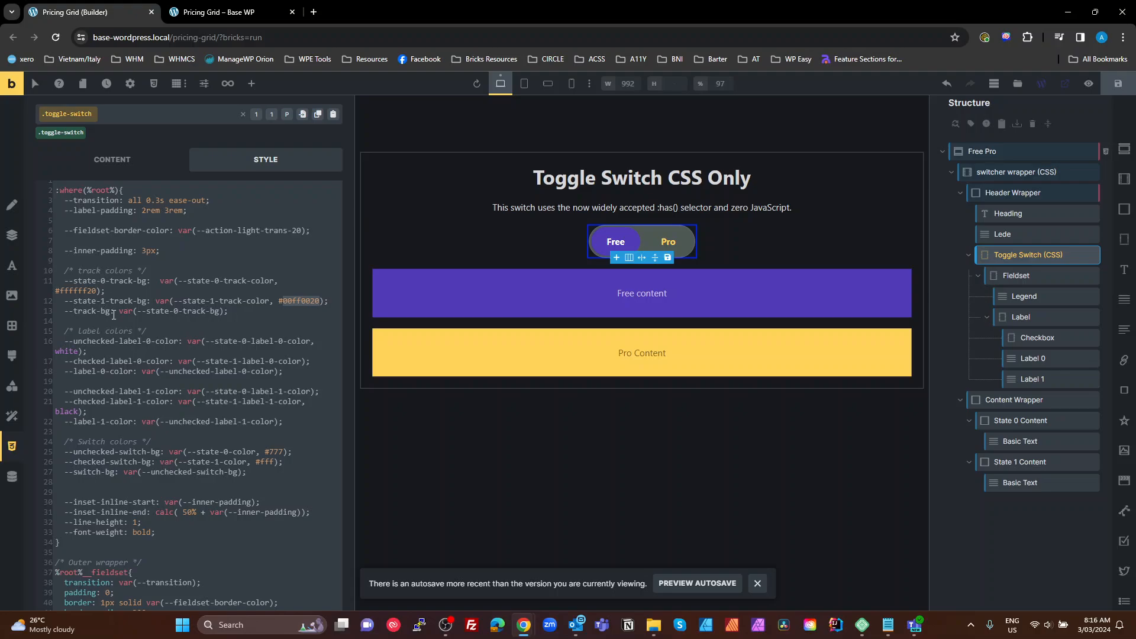
{"action": "left_click_drag", "start_coordinate": [114, 313], "coordinate": [65, 310]}
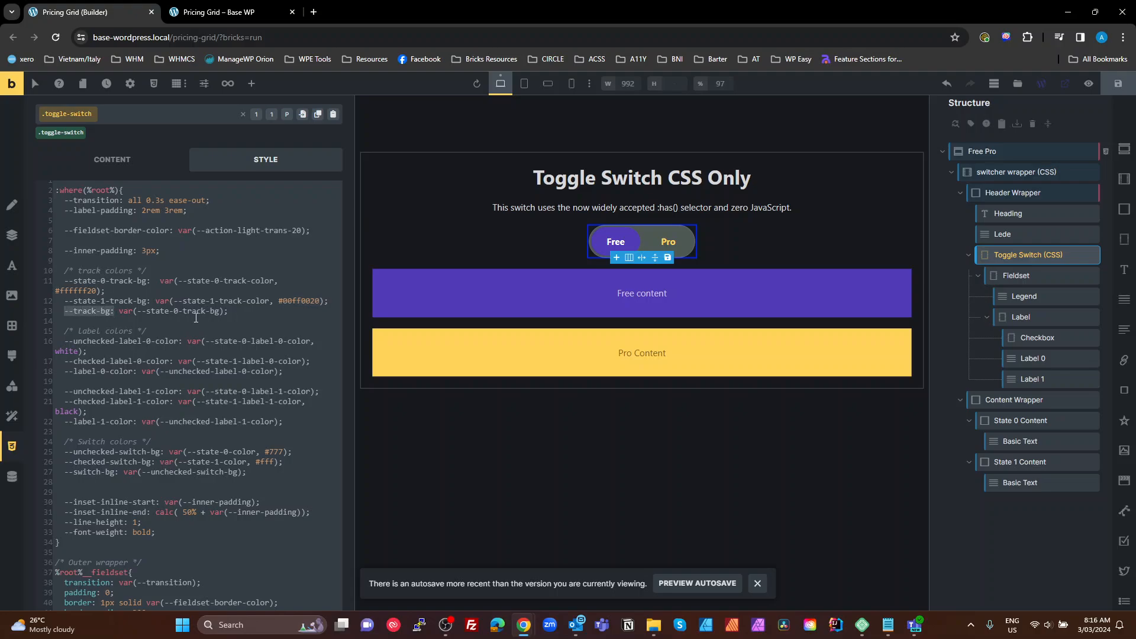
{"action": "left_click_drag", "start_coordinate": [219, 312], "coordinate": [135, 312]}
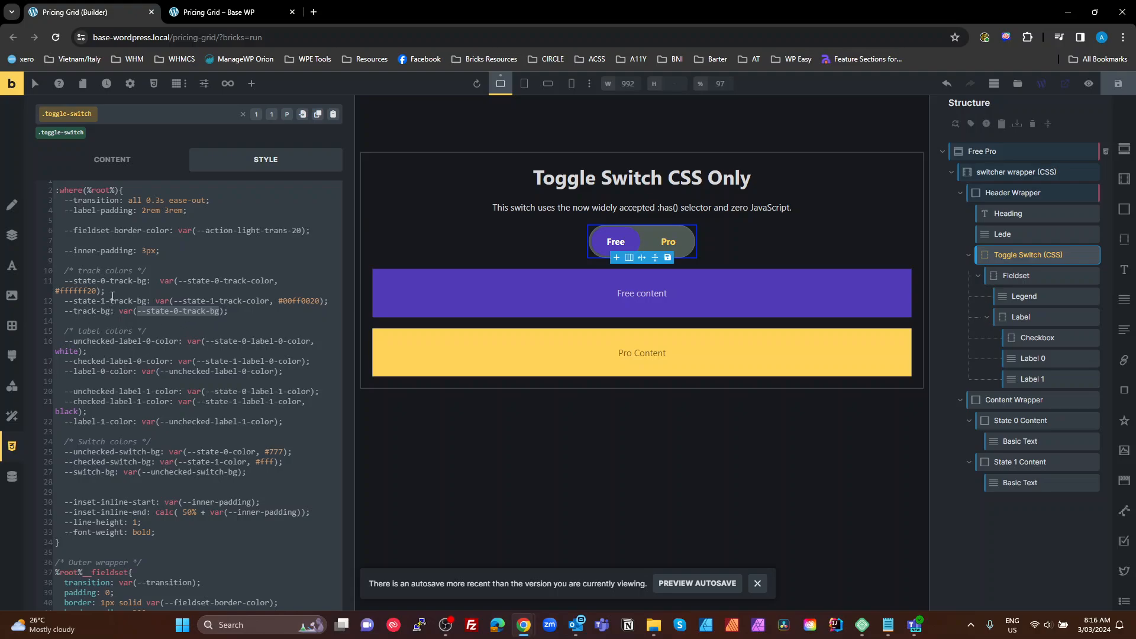
Step: Examine how --track-bg is reassigned to --state-1-track-bg in the %root%:has(:checked) rule, and return to the :where(%root%) variables
{"action": "scroll", "coordinate": [152, 294], "scroll_direction": "down", "scroll_amount": 15}
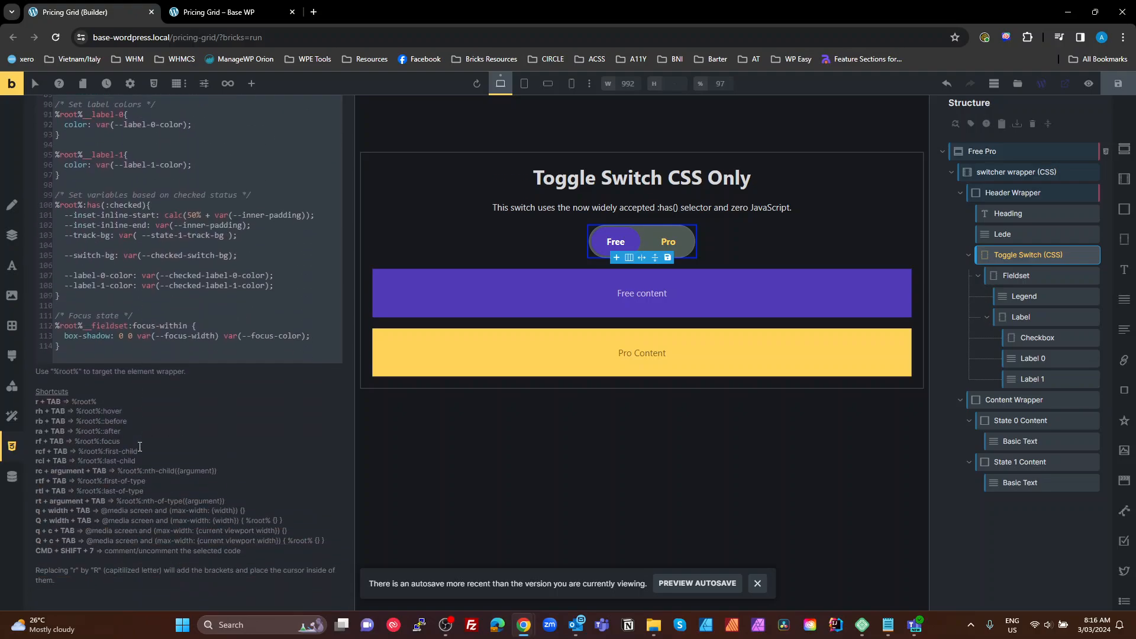
{"action": "left_click_drag", "start_coordinate": [105, 231], "coordinate": [73, 231]}
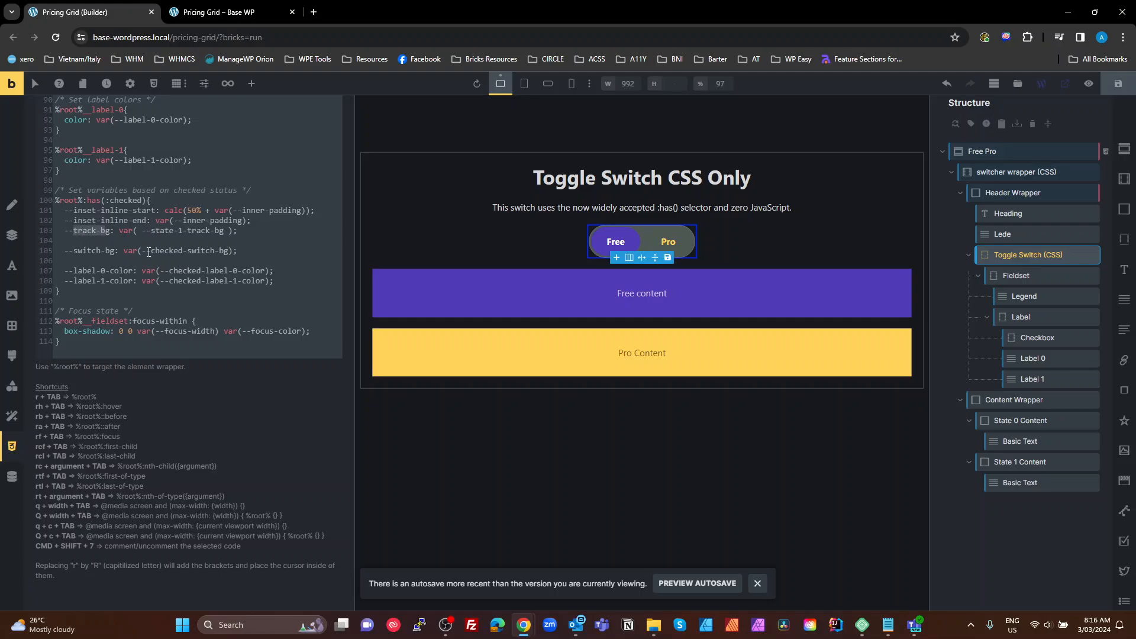
{"action": "left_click_drag", "start_coordinate": [227, 231], "coordinate": [124, 231]}
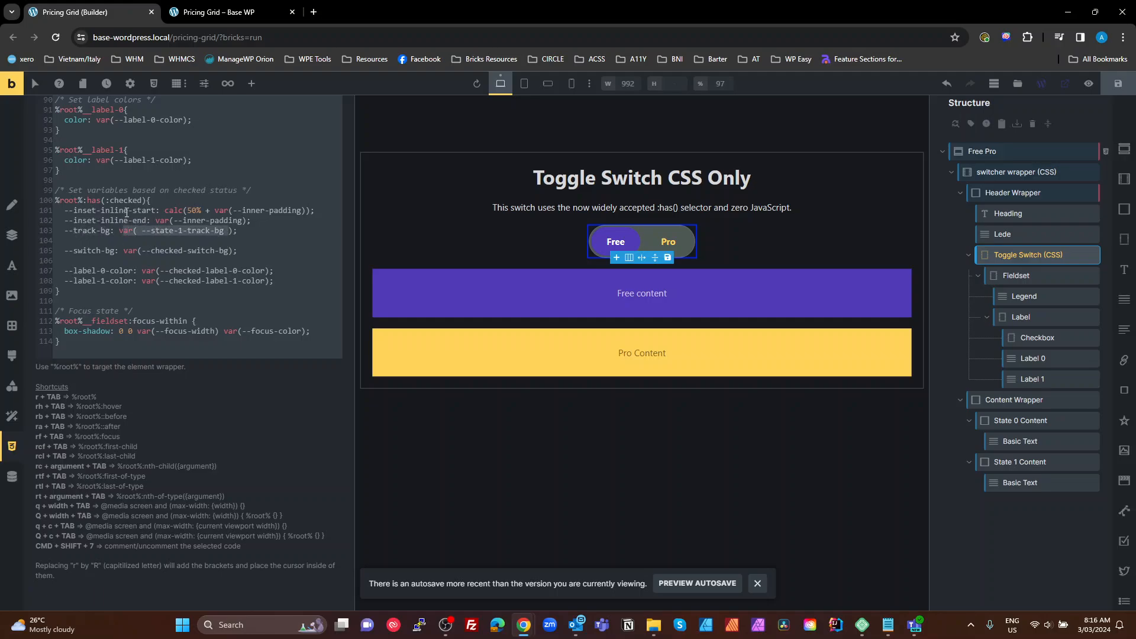
{"action": "scroll", "coordinate": [219, 254], "scroll_direction": "up", "scroll_amount": 12}
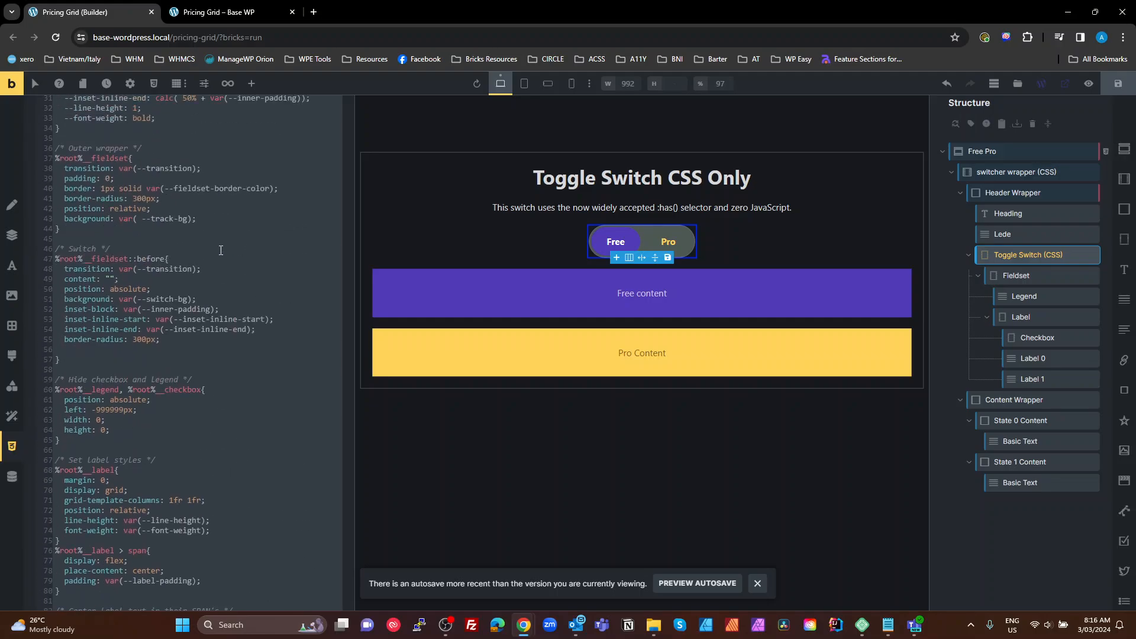
{"action": "scroll", "coordinate": [219, 253], "scroll_direction": "up", "scroll_amount": 6}
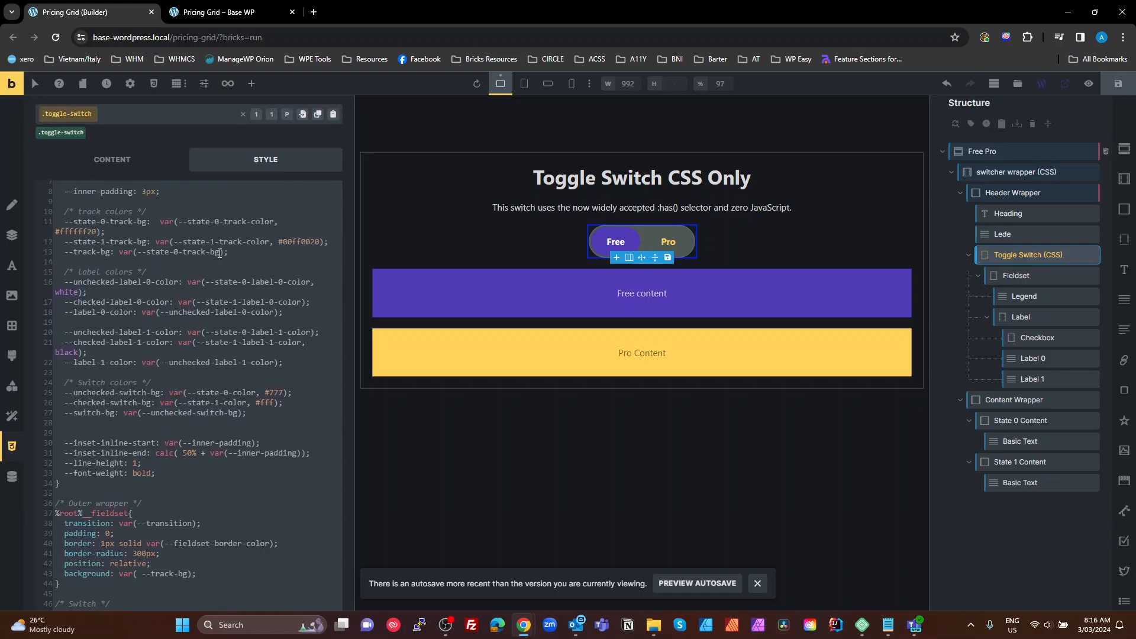
{"action": "scroll", "coordinate": [213, 267], "scroll_direction": "up", "scroll_amount": 2}
{"action": "scroll", "coordinate": [171, 448], "scroll_direction": "down", "scroll_amount": 3}
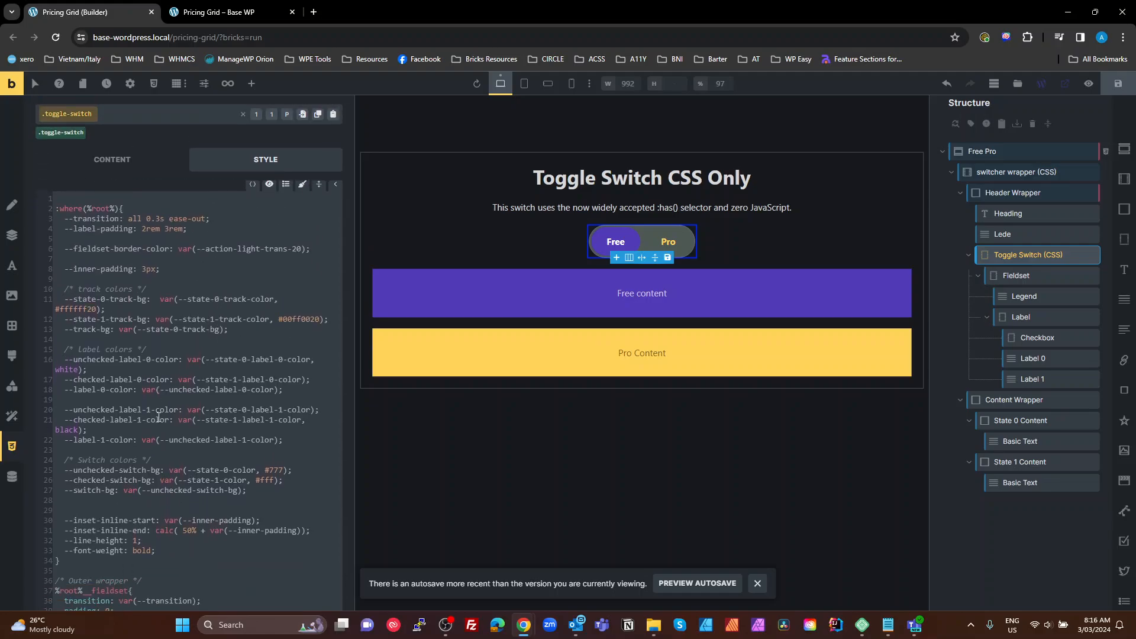
Step: Go through the label colors group, highlighting its comment, --unchecked-label-0-color and the default --label-0-color assignment
{"action": "double_click", "coordinate": [99, 275]}
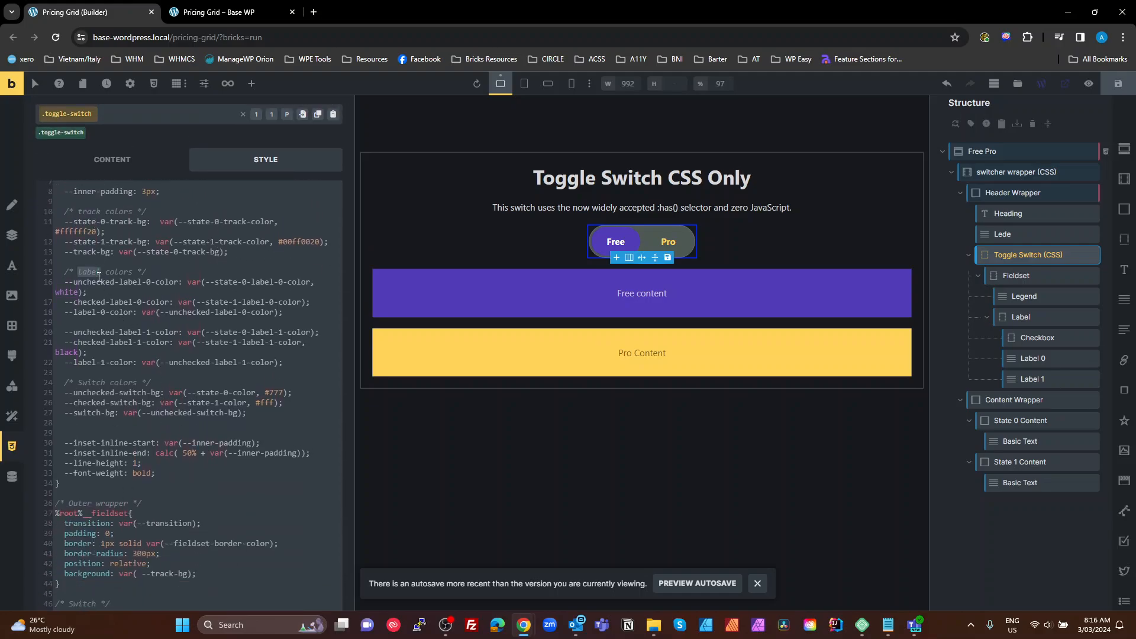
{"action": "left_click", "coordinate": [96, 291]}
{"action": "double_click", "coordinate": [94, 282]}
{"action": "left_click_drag", "start_coordinate": [133, 312], "coordinate": [64, 312]}
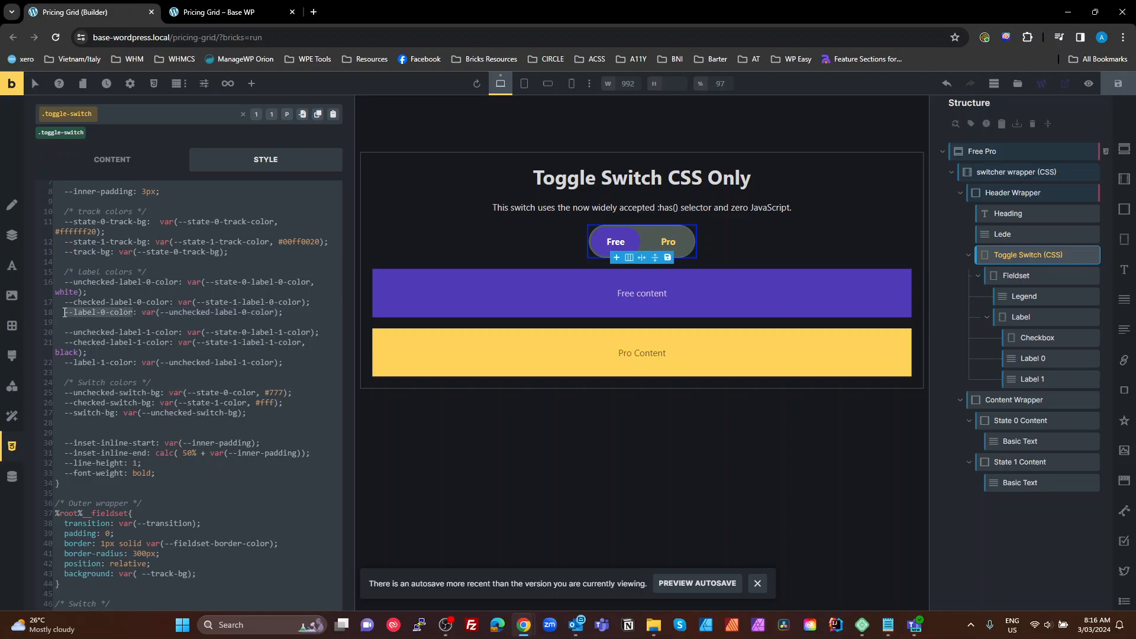
{"action": "left_click", "coordinate": [235, 312]}
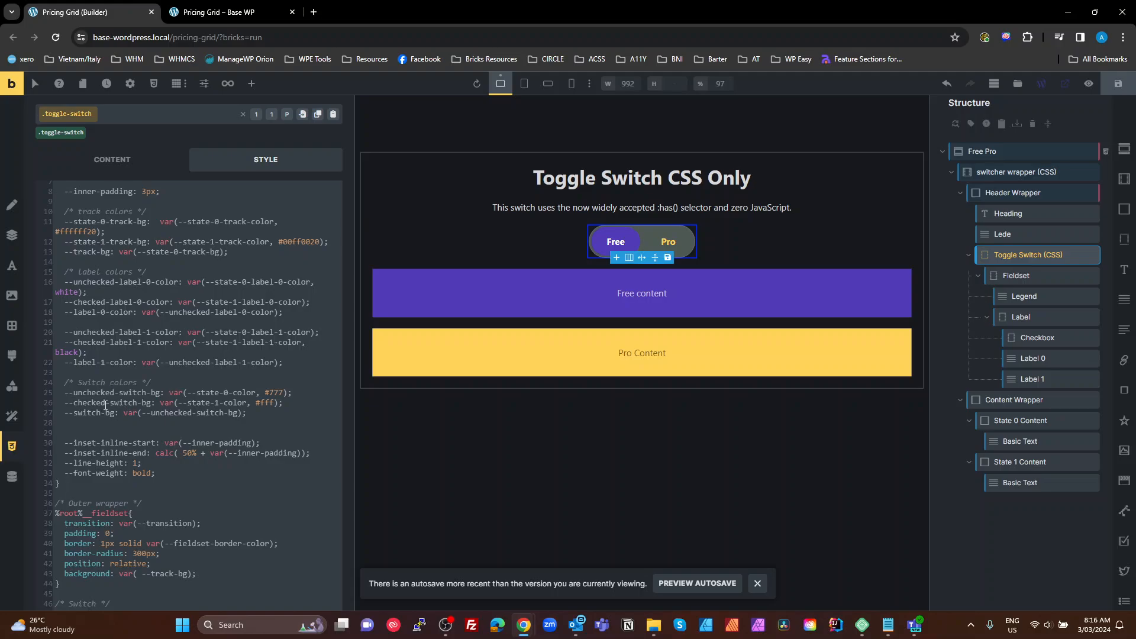
Step: Go through the switch color variables and highlight the inset, line-height and font-weight declarations below them
{"action": "left_click", "coordinate": [112, 390]}
{"action": "double_click", "coordinate": [86, 413]}
{"action": "left_click", "coordinate": [110, 414]}
{"action": "left_click", "coordinate": [275, 418]}
{"action": "left_click_drag", "start_coordinate": [67, 436], "coordinate": [157, 475]}
{"action": "left_click", "coordinate": [188, 481]}
Step: Highlight the fallback color in the --state-1-track-bg declaration
{"action": "scroll", "coordinate": [168, 471], "scroll_direction": "up", "scroll_amount": 6}
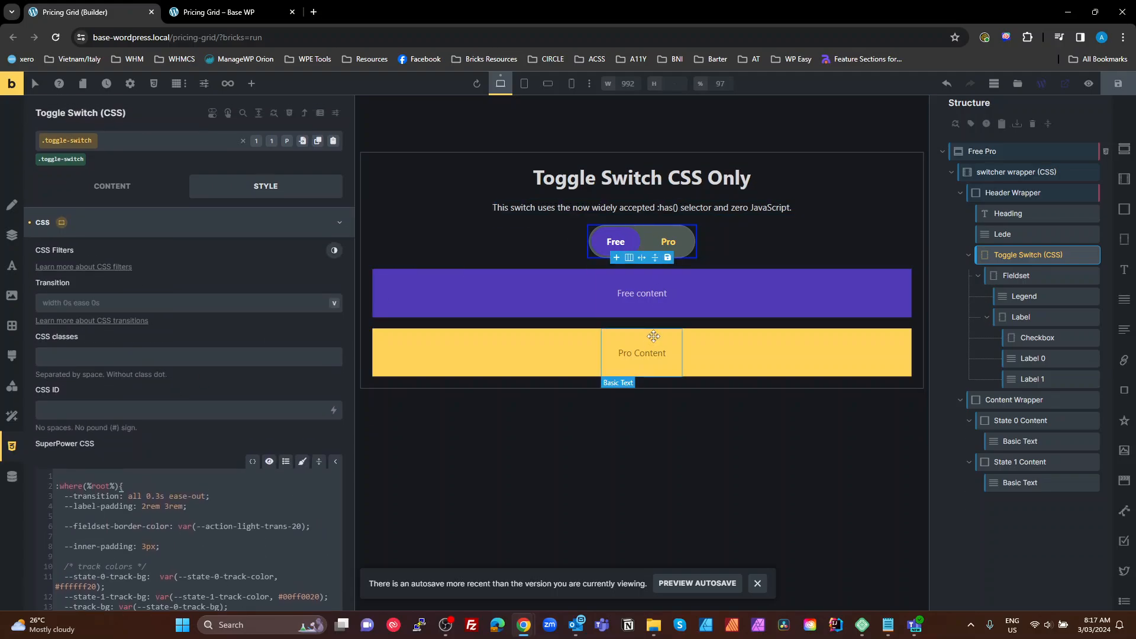
{"action": "scroll", "coordinate": [177, 544], "scroll_direction": "down", "scroll_amount": 3}
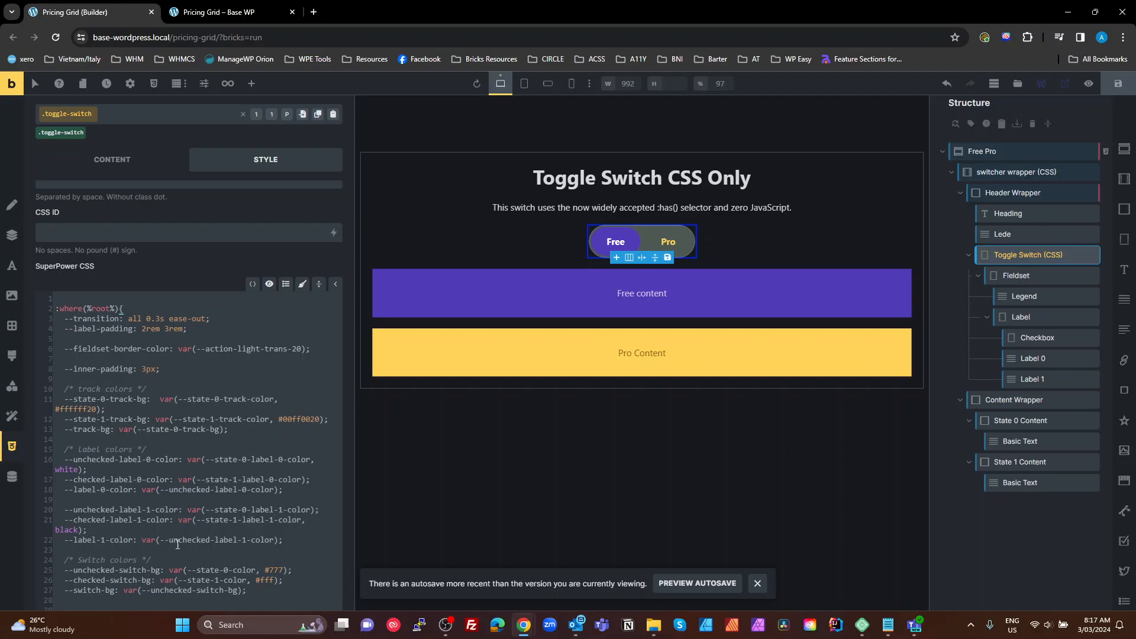
{"action": "double_click", "coordinate": [293, 418]}
Step: Open the Free Pro section's ID-level custom CSS, which holds the --state-0 and --state-1 color variables
{"action": "left_click", "coordinate": [1017, 151]}
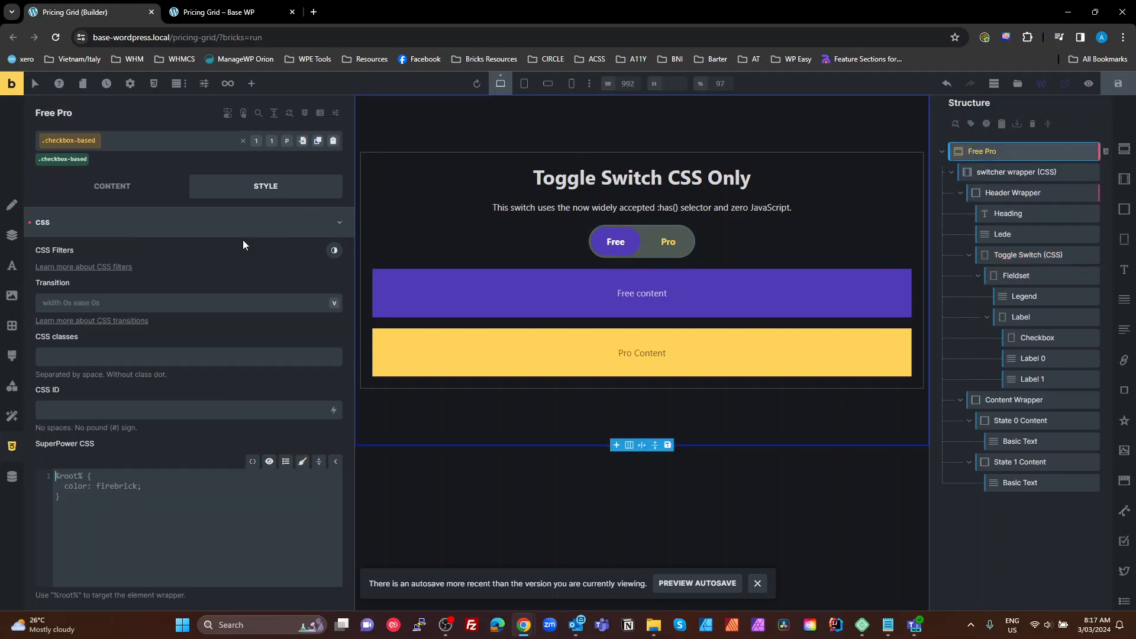
{"action": "left_click", "coordinate": [242, 141]}
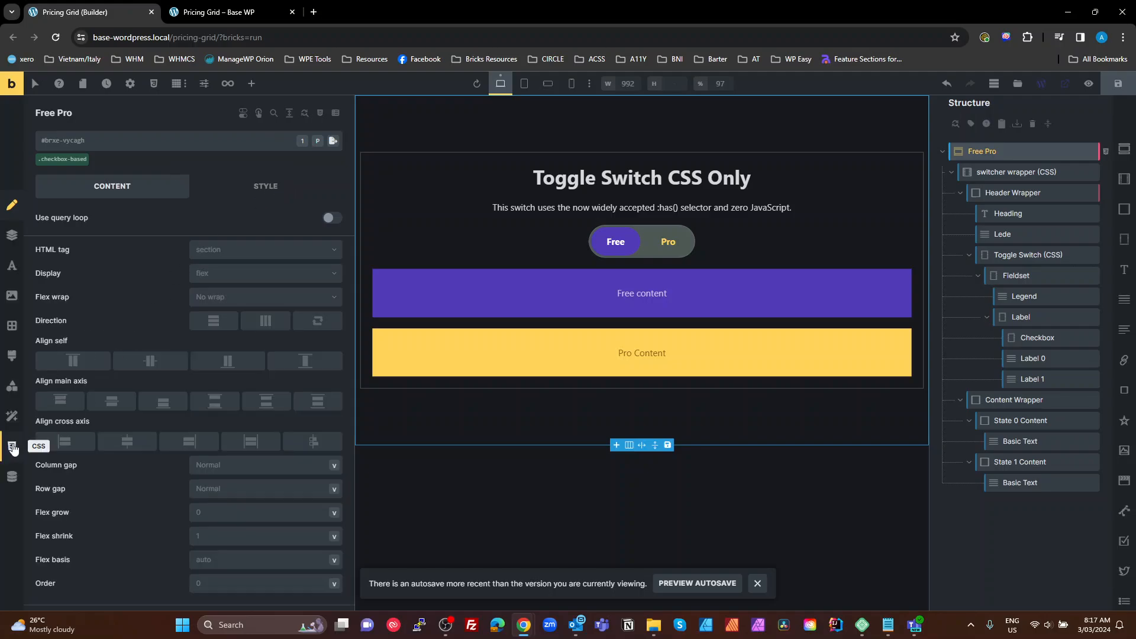
{"action": "left_click", "coordinate": [9, 448]}
{"action": "left_click", "coordinate": [106, 435]}
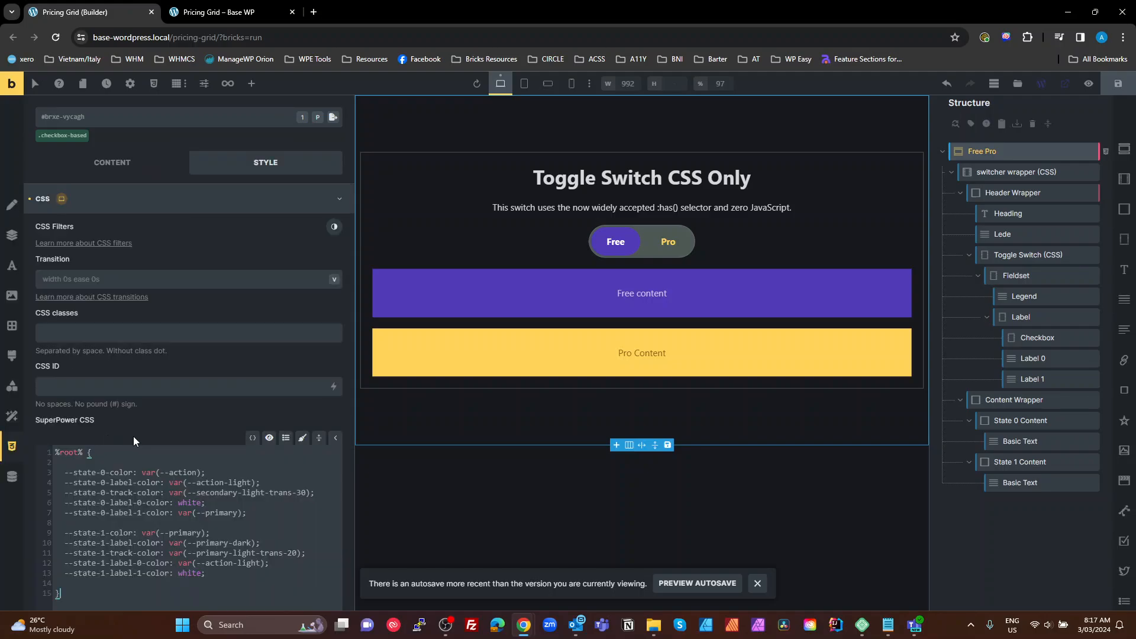
{"action": "scroll", "coordinate": [208, 459], "scroll_direction": "down", "scroll_amount": 1}
{"action": "left_click", "coordinate": [170, 463]}
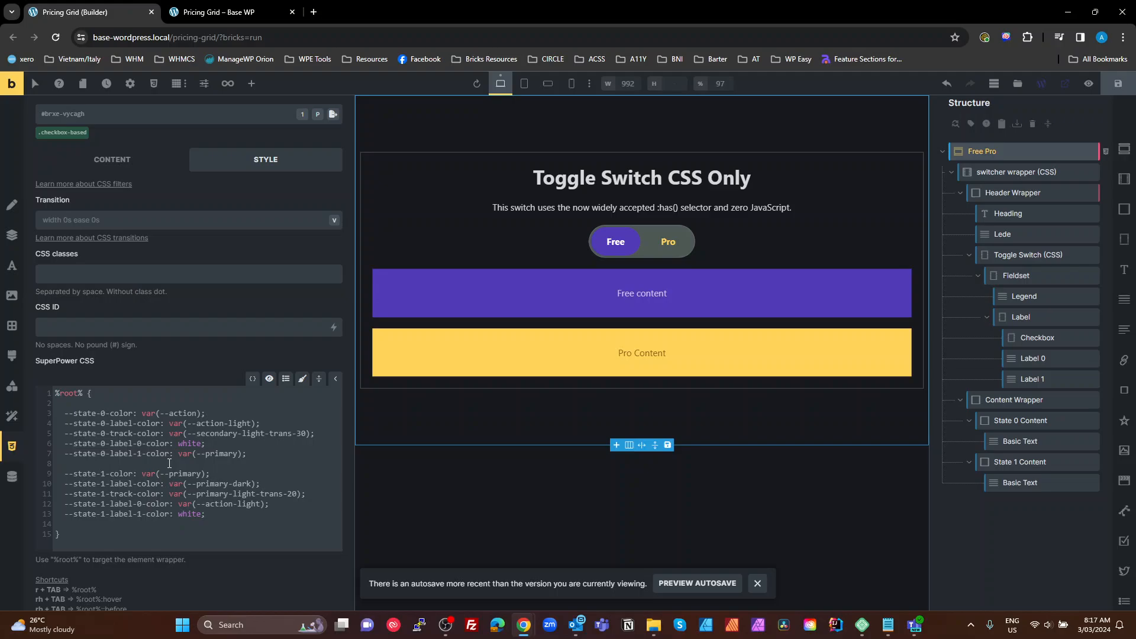
Step: Comment out all --state-0 and --state-1 color variables in the section's %root% rule and save the page
{"action": "left_click", "coordinate": [120, 398]}
{"action": "key", "text": "Return"}
{"action": "type", "text": "/*"}
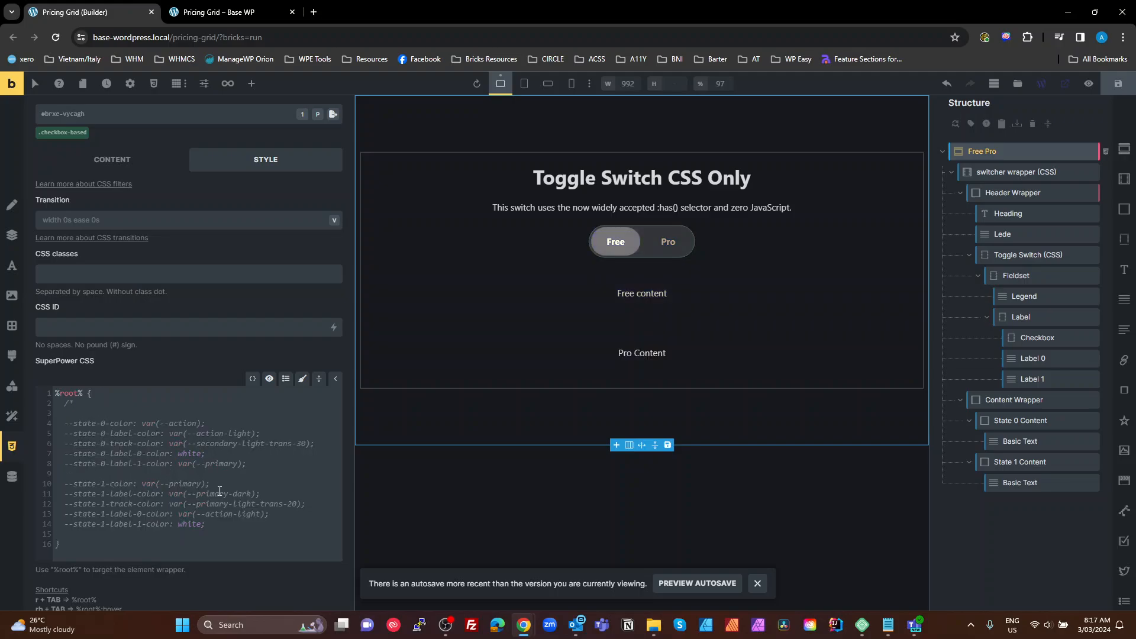
{"action": "left_click", "coordinate": [223, 524]}
{"action": "key", "text": "Return"}
{"action": "type", "text": "*/"}
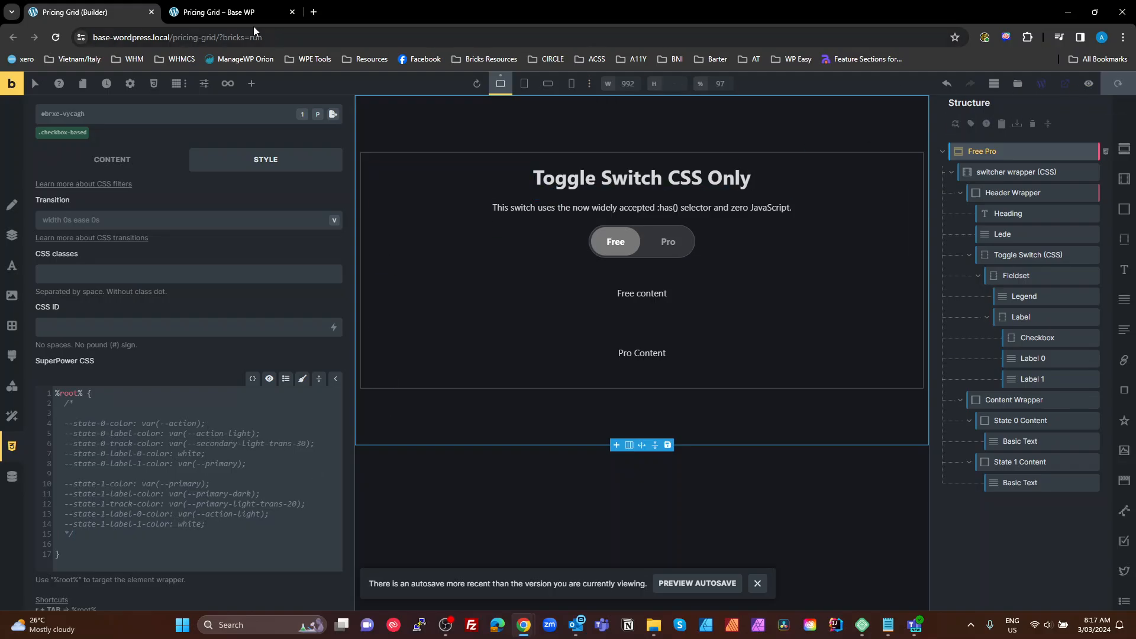
Step: Replace the outdated front-end page with a fresh preview and toggle the switch between Free and Pro to check the fallback colors
{"action": "left_click", "coordinate": [219, 14]}
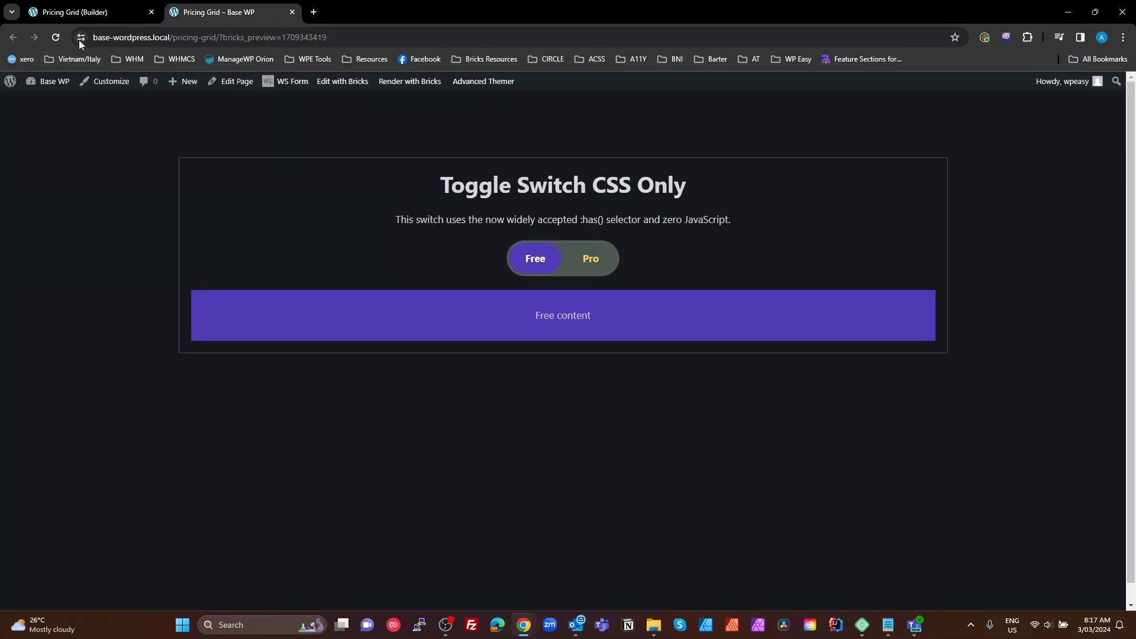
{"action": "left_click", "coordinate": [292, 12]}
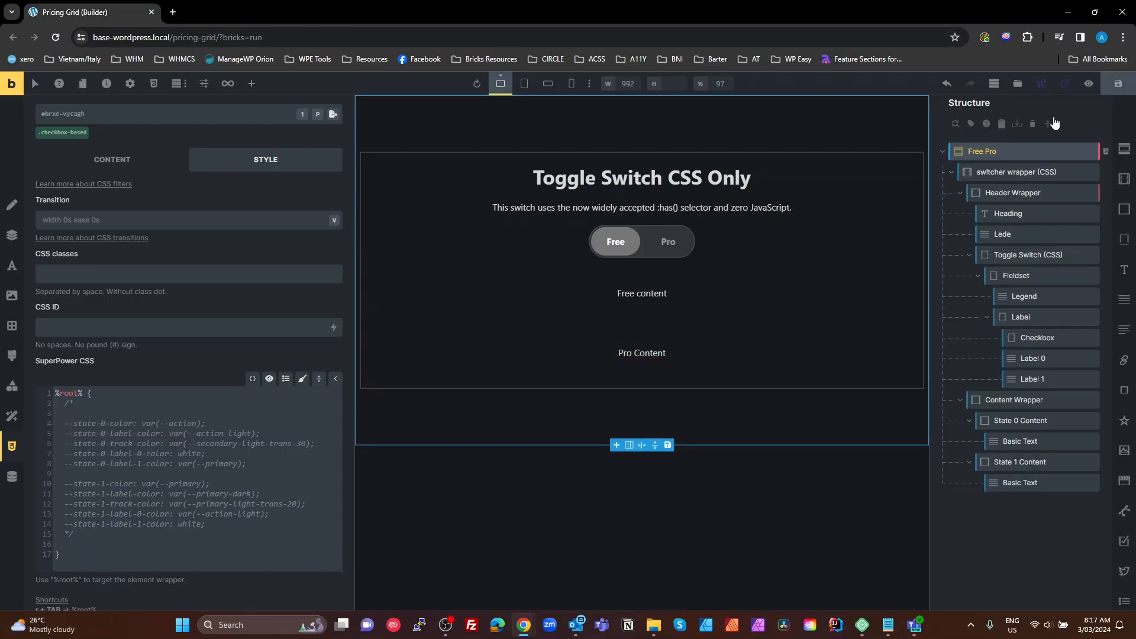
{"action": "left_click", "coordinate": [1065, 83]}
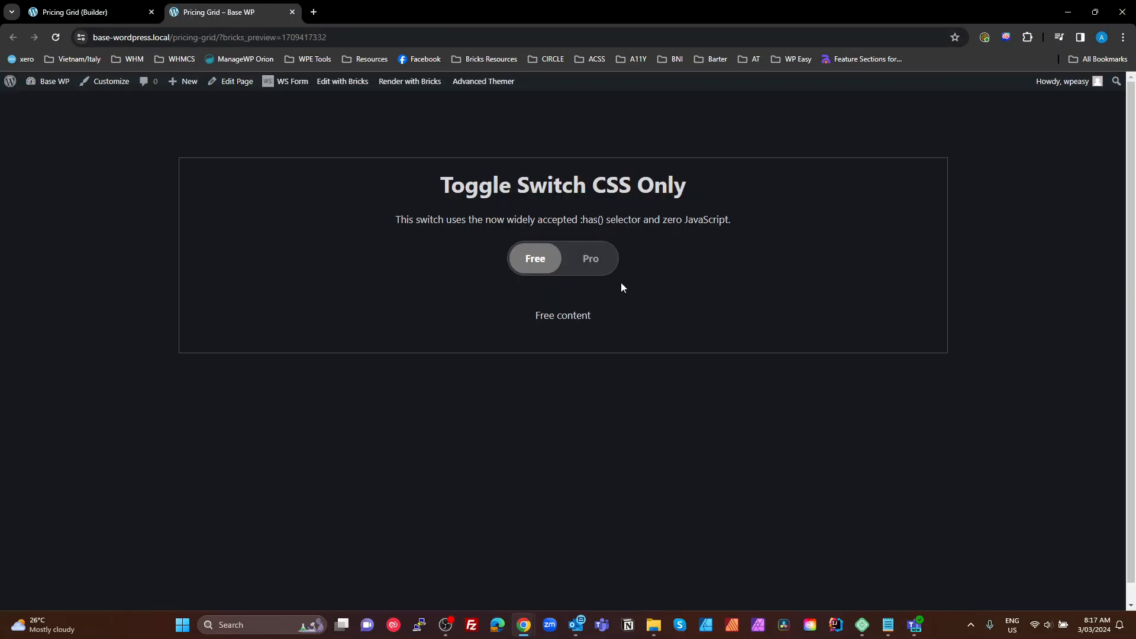
{"action": "left_click", "coordinate": [585, 259]}
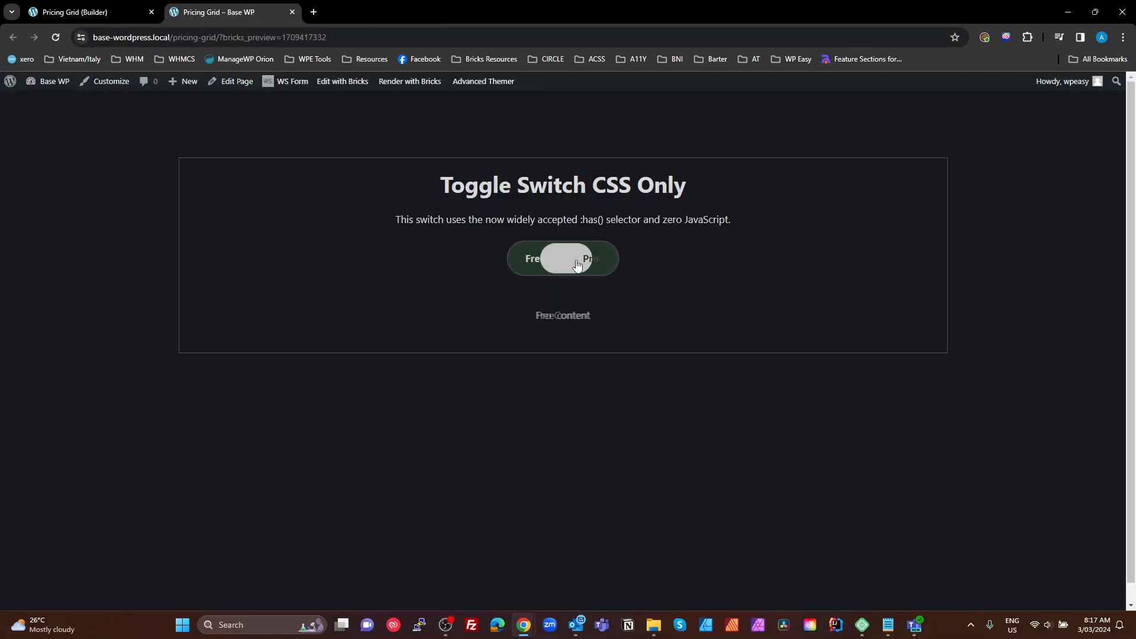
{"action": "left_click", "coordinate": [519, 269]}
{"action": "left_click", "coordinate": [583, 270]}
{"action": "left_click", "coordinate": [535, 258]}
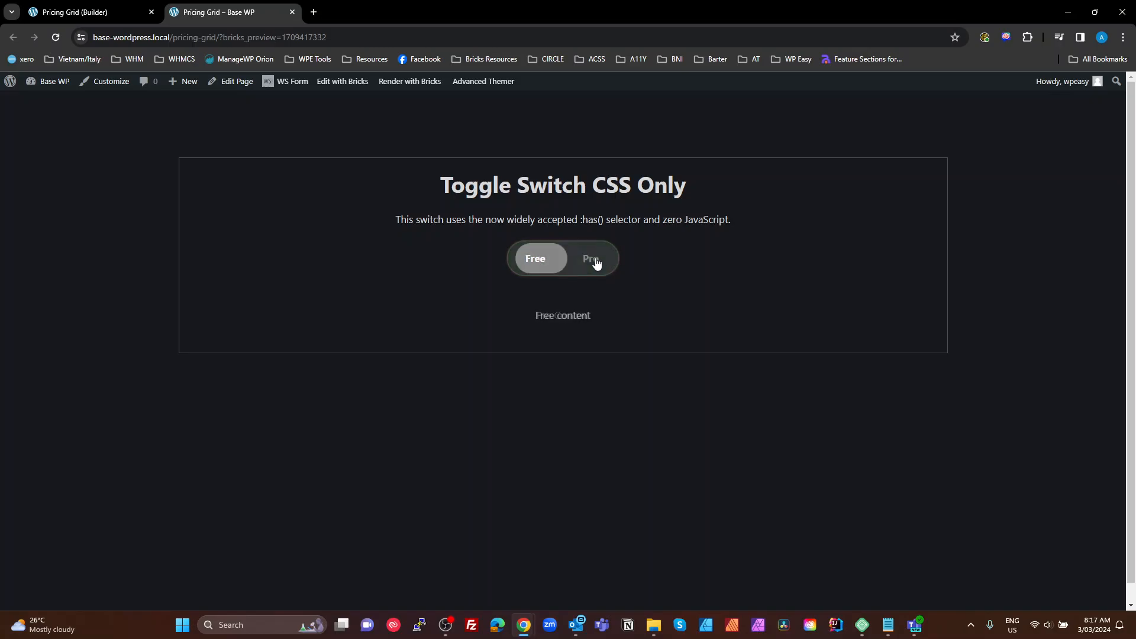
Step: Return to the builder and remove the comment markers around the state color variables in the section's %root% rule
{"action": "mouse_move", "coordinate": [262, 87]}
{"action": "left_click", "coordinate": [88, 9]}
{"action": "left_click", "coordinate": [118, 396]}
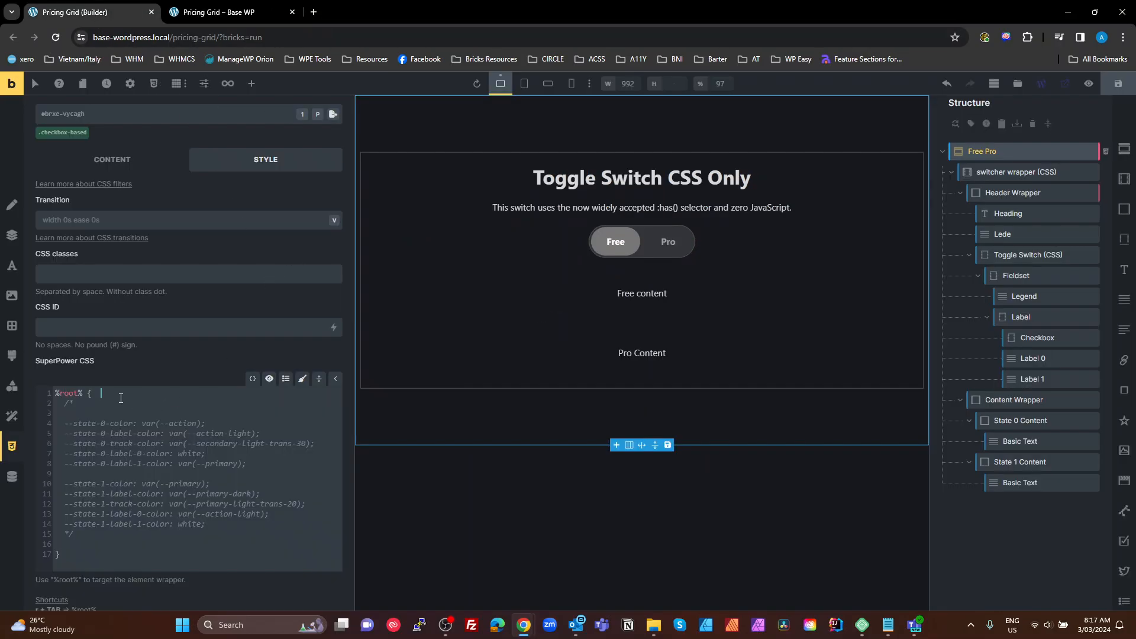
{"action": "left_click", "coordinate": [104, 411]}
{"action": "key", "text": "BackSpace"}
{"action": "key", "text": "BackSpace"}
{"action": "key", "text": "BackSpace"}
{"action": "key", "text": "BackSpace"}
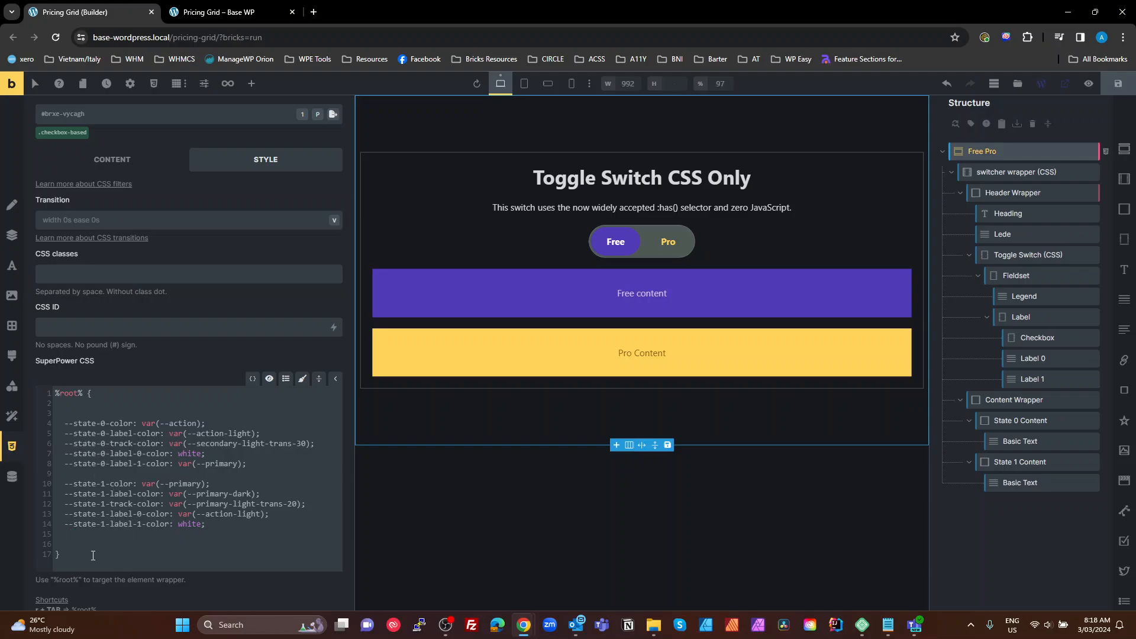
{"action": "key", "text": "BackSpace"}
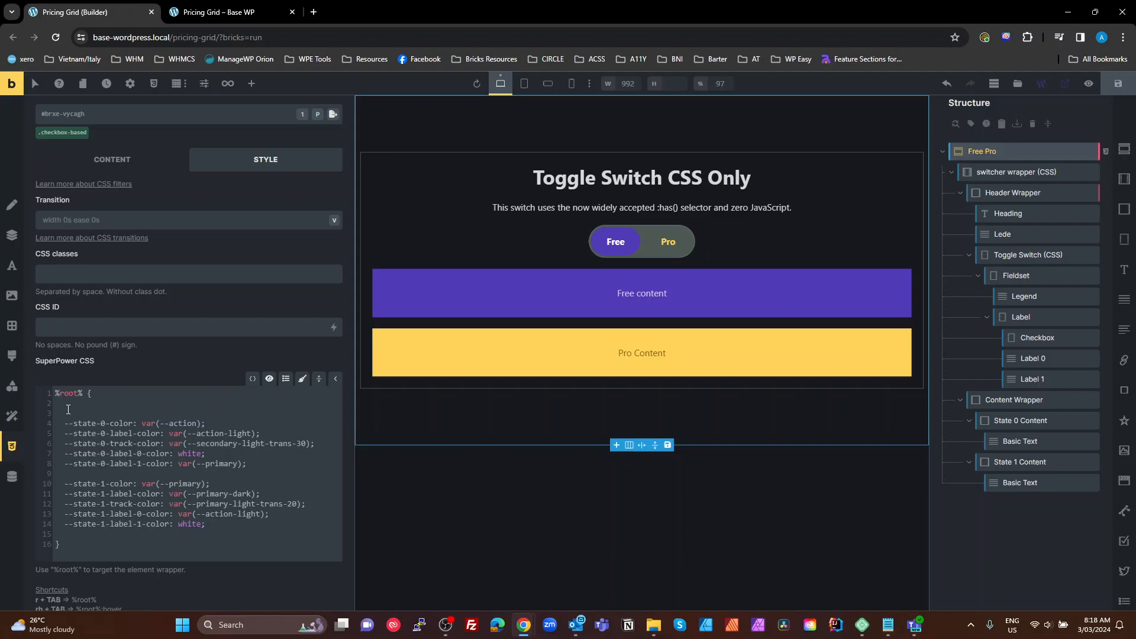
Step: Remove the leftover blank line above the state variables in the Free Pro section's %root% rule
{"action": "key", "text": "BackSpace"}
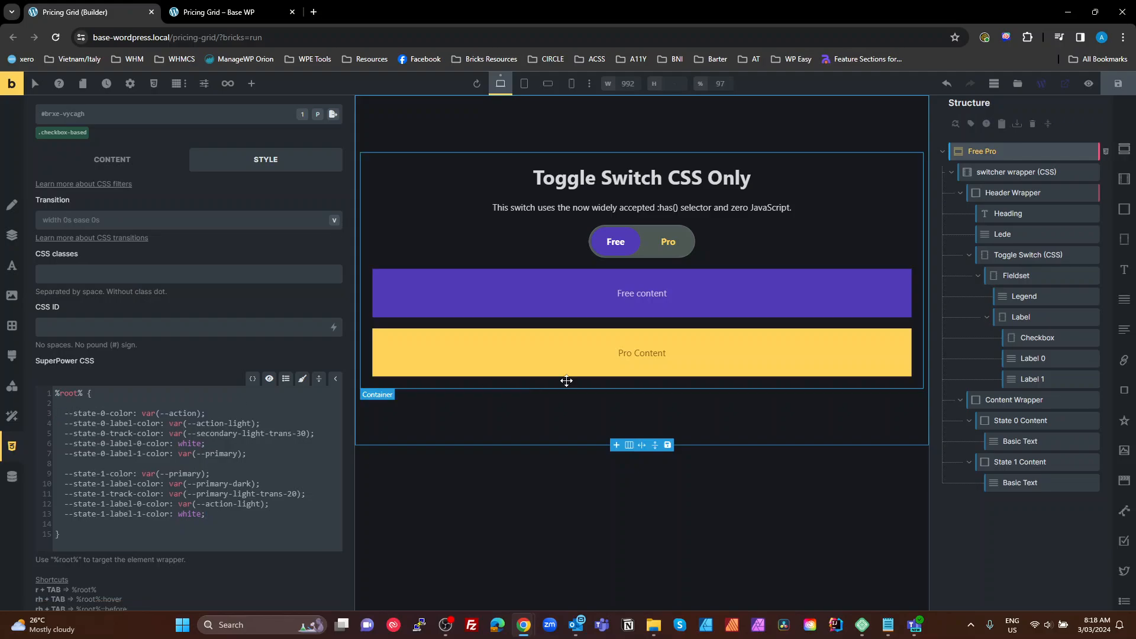
{"action": "left_click", "coordinate": [638, 523]}
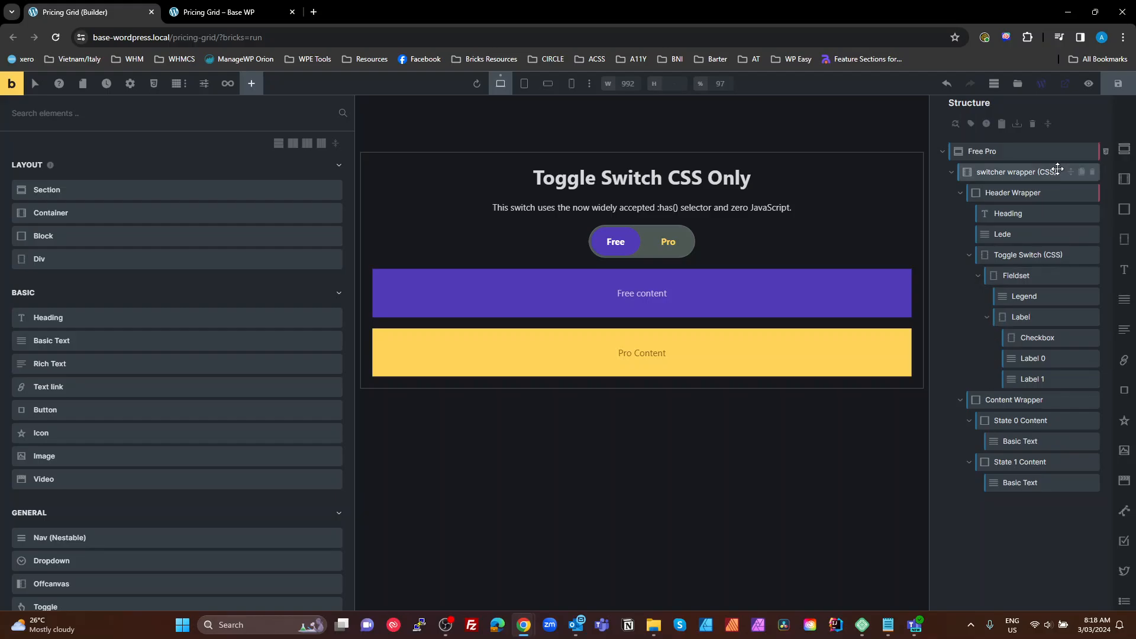
Step: Duplicate the Free Pro section and rename the copy as Monthly Yearly
{"action": "left_click", "coordinate": [1052, 151]}
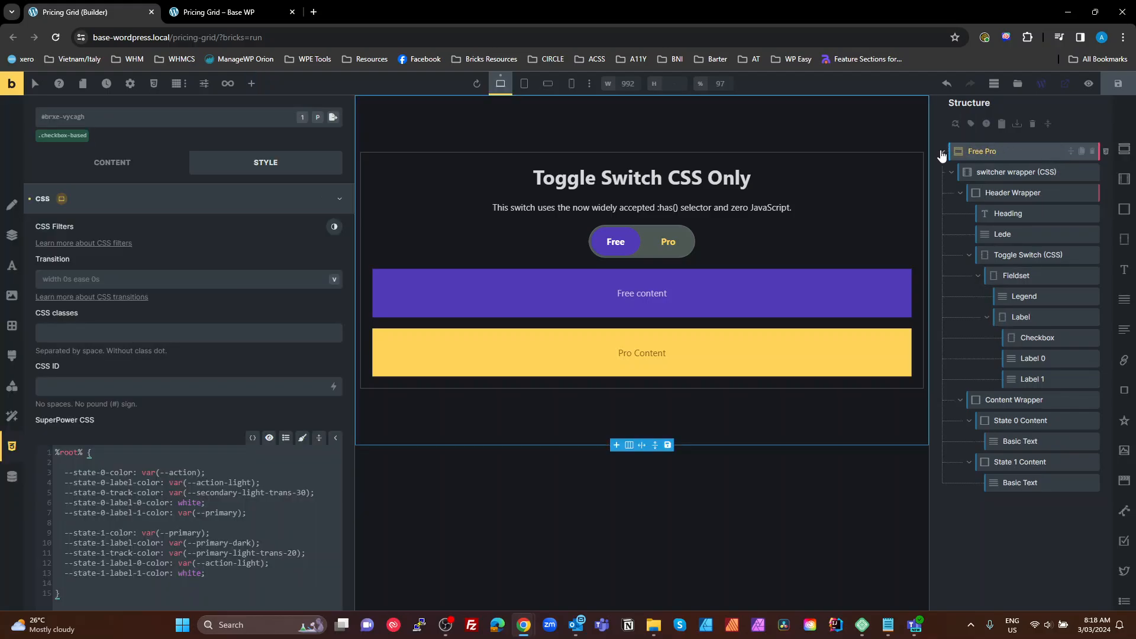
{"action": "left_click", "coordinate": [941, 152]}
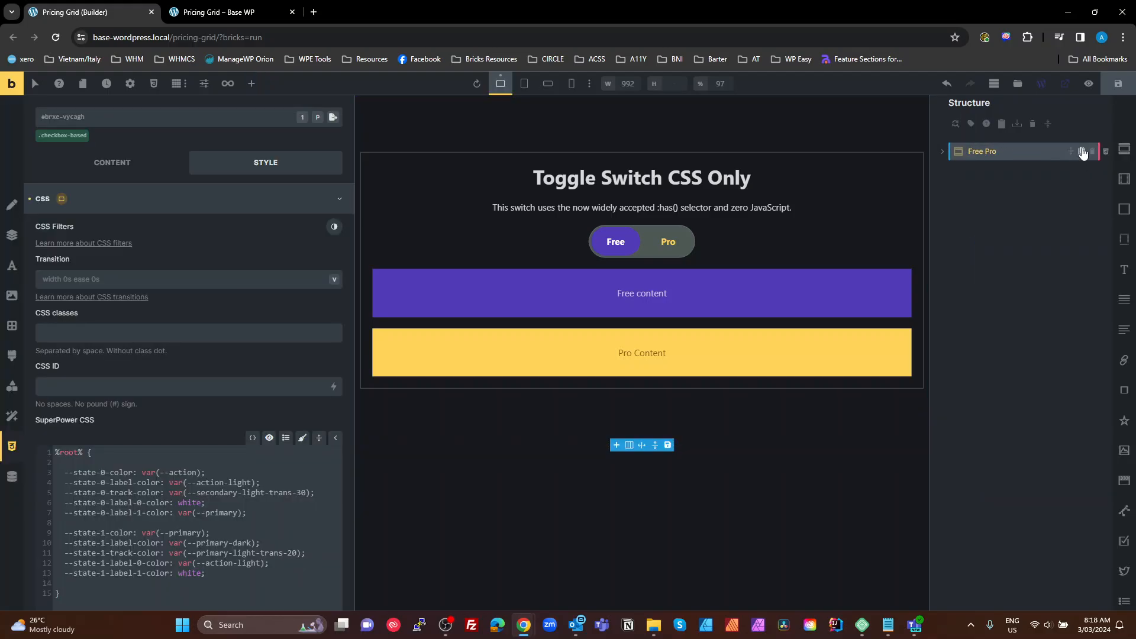
{"action": "left_click", "coordinate": [1081, 151]}
{"action": "left_click", "coordinate": [1015, 170]}
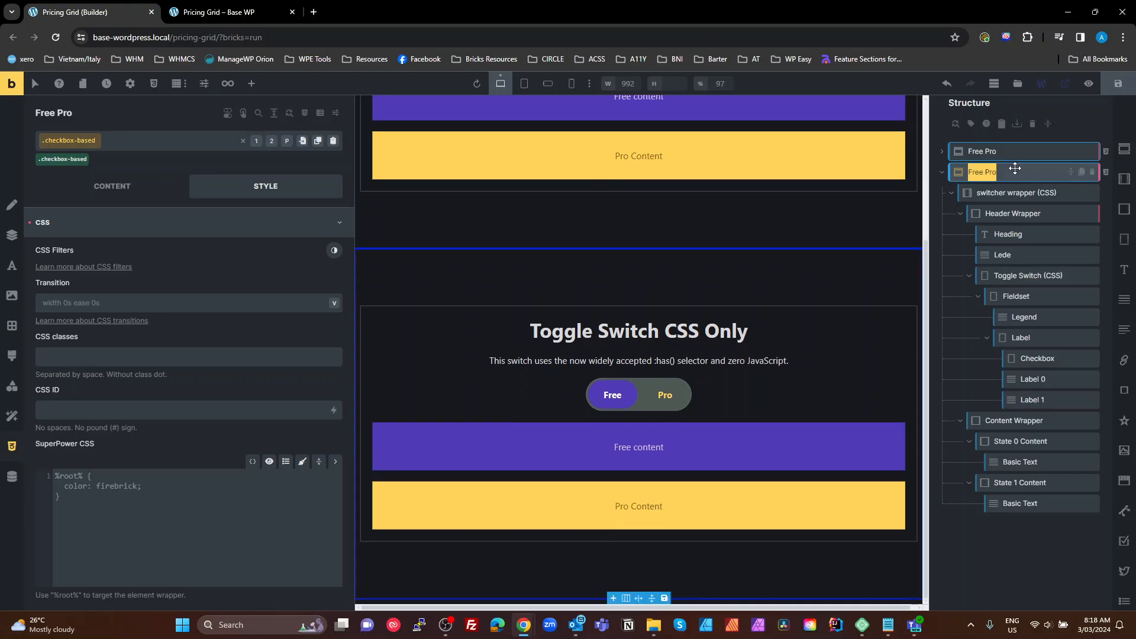
{"action": "type", "text": "Monthl"}
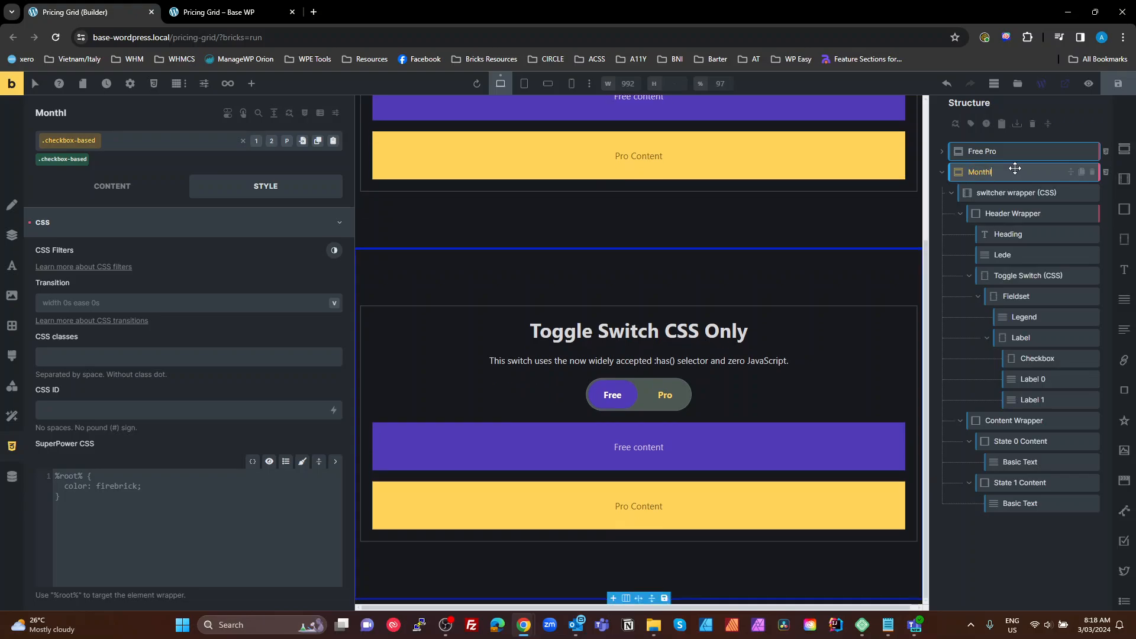
{"action": "type", "text": "y Yearly"}
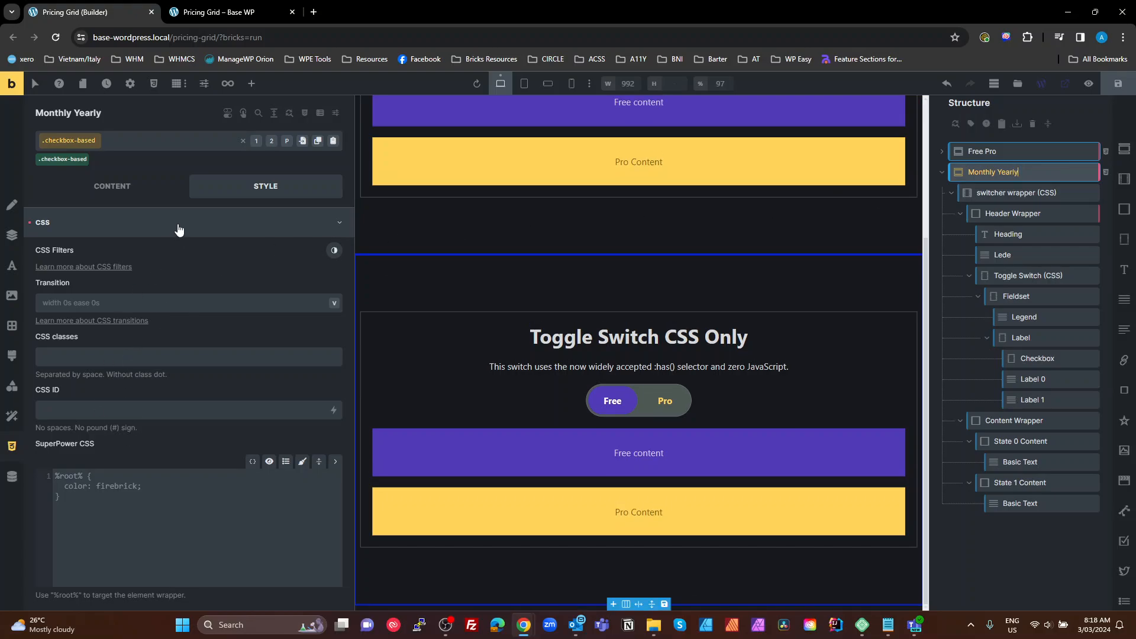
Step: Set --state-0-color to var(--secondary) in the Monthly Yearly section's ID-level custom CSS
{"action": "left_click", "coordinate": [243, 143]}
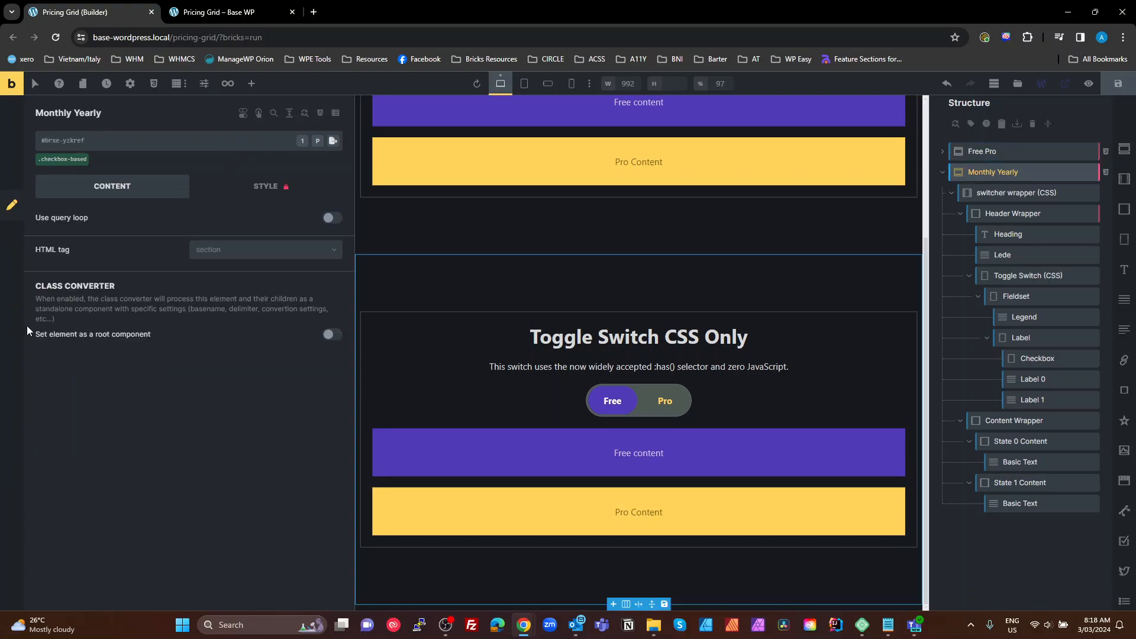
{"action": "left_click", "coordinate": [287, 186]}
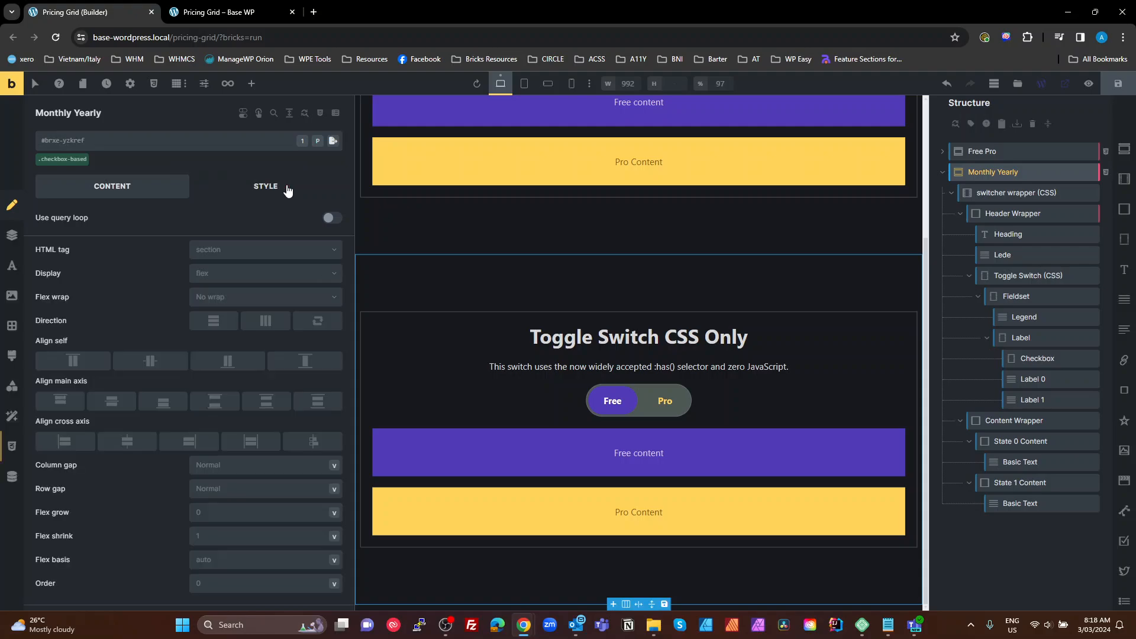
{"action": "left_click", "coordinate": [12, 447]}
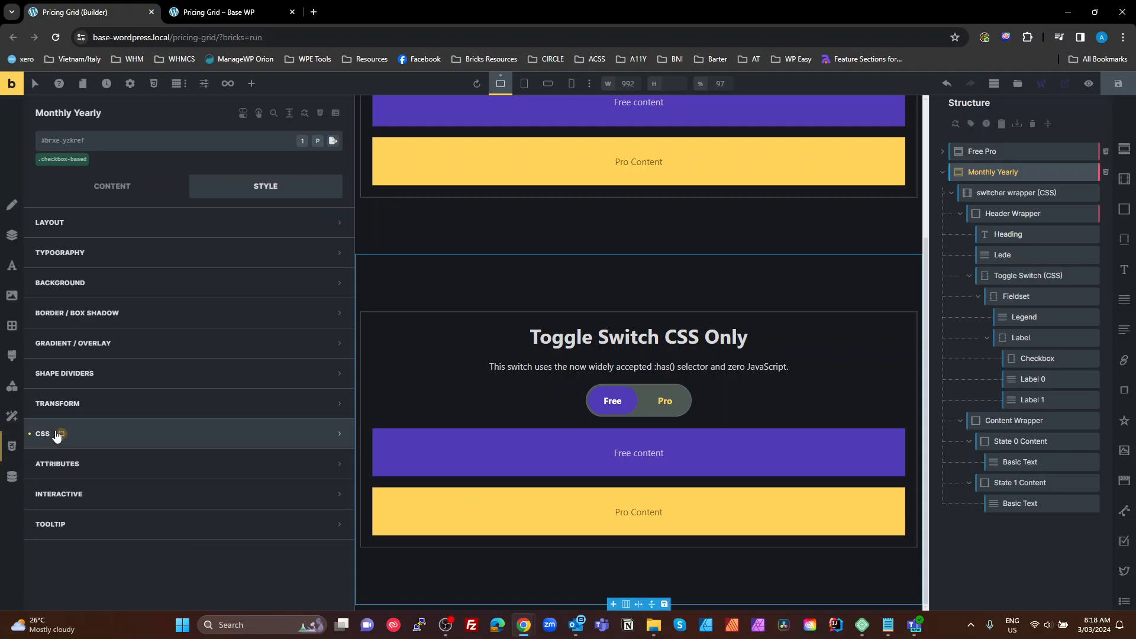
{"action": "left_click", "coordinate": [143, 433]}
{"action": "scroll", "coordinate": [249, 461], "scroll_direction": "down", "scroll_amount": 2}
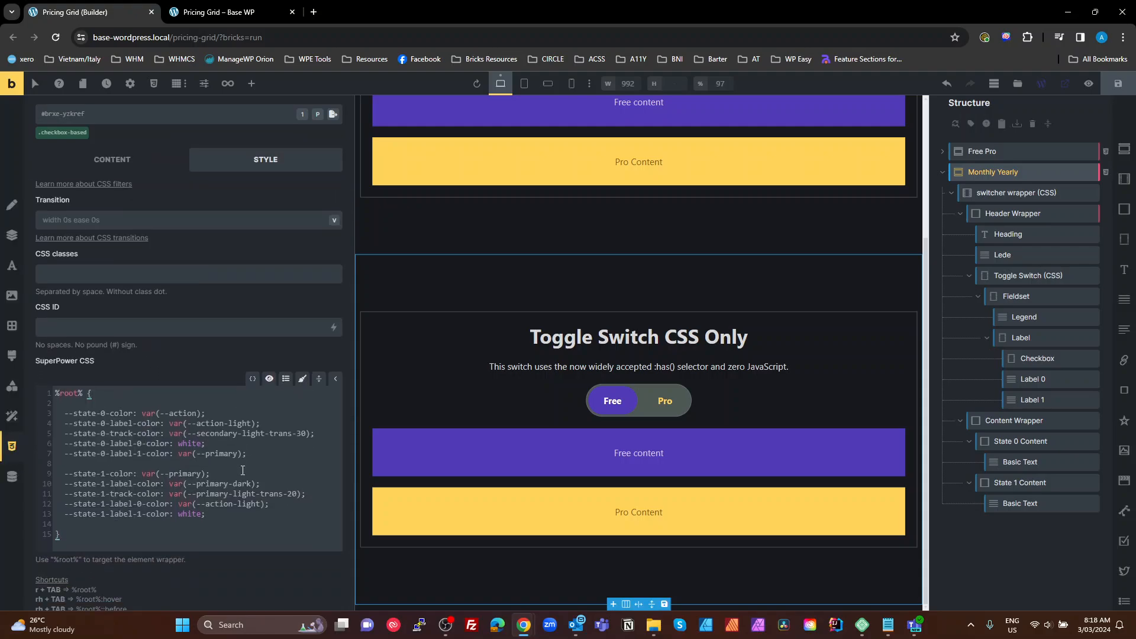
{"action": "double_click", "coordinate": [182, 354]}
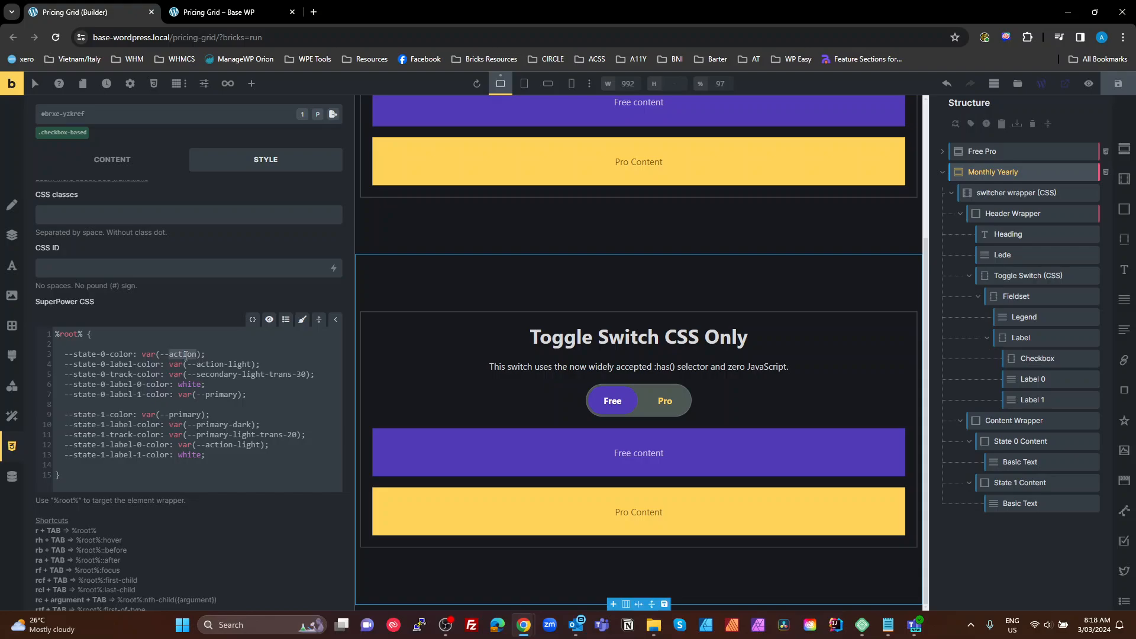
{"action": "type", "text": "secondar"}
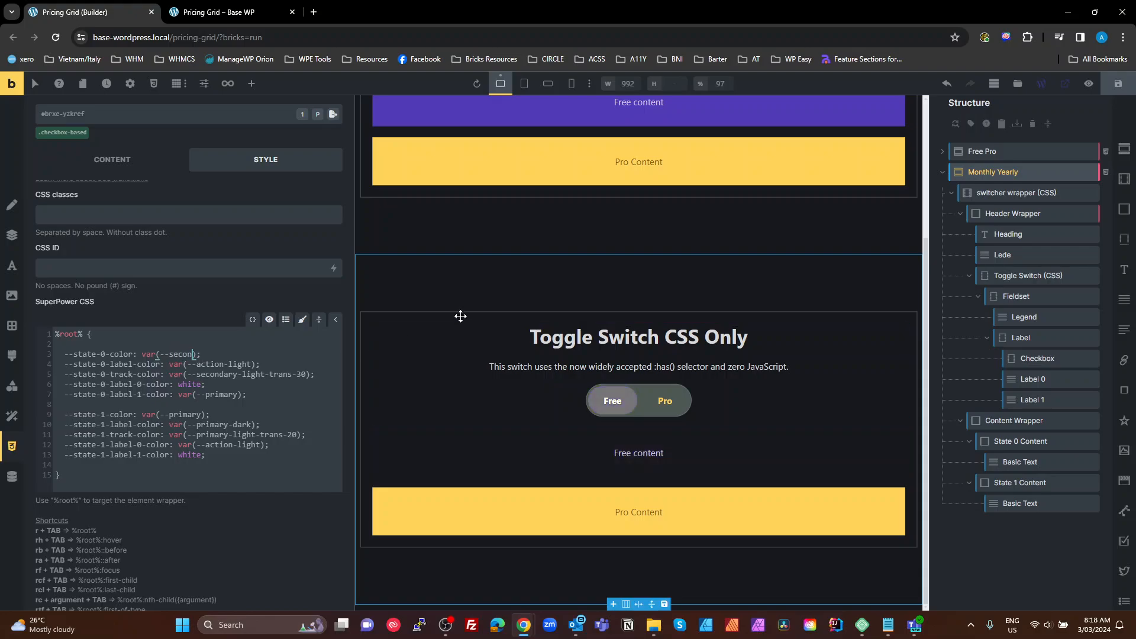
{"action": "type", "text": "y"}
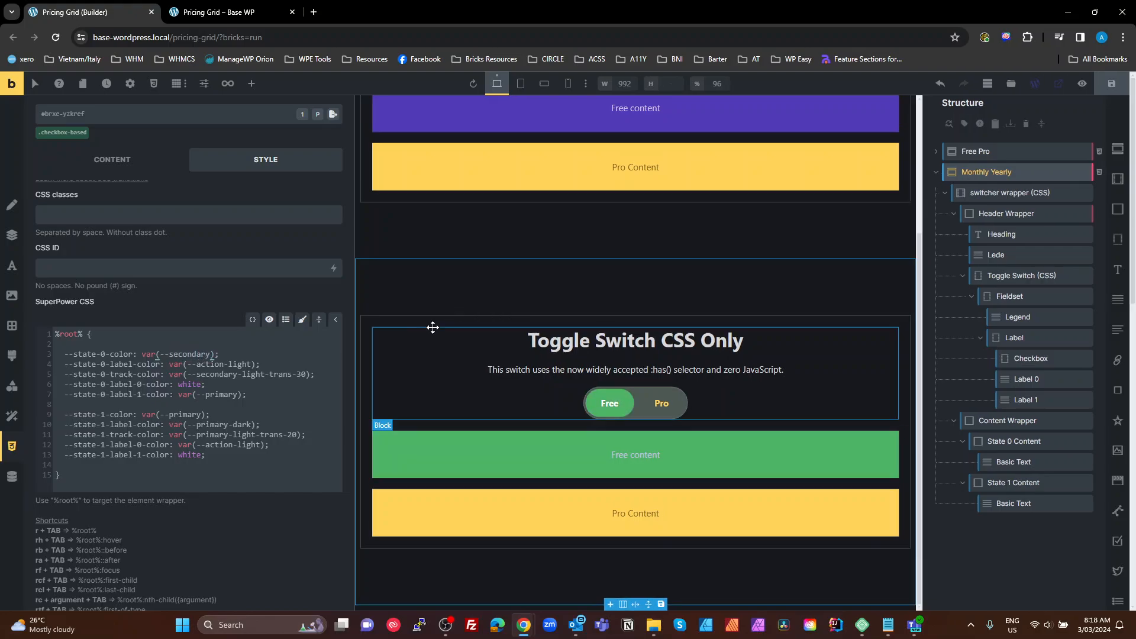
Step: Replace action with secondary in --state-0-label-color so its value reads var(--secondary-light)
{"action": "double_click", "coordinate": [190, 354]}
{"action": "key", "text": "ctrl+c"}
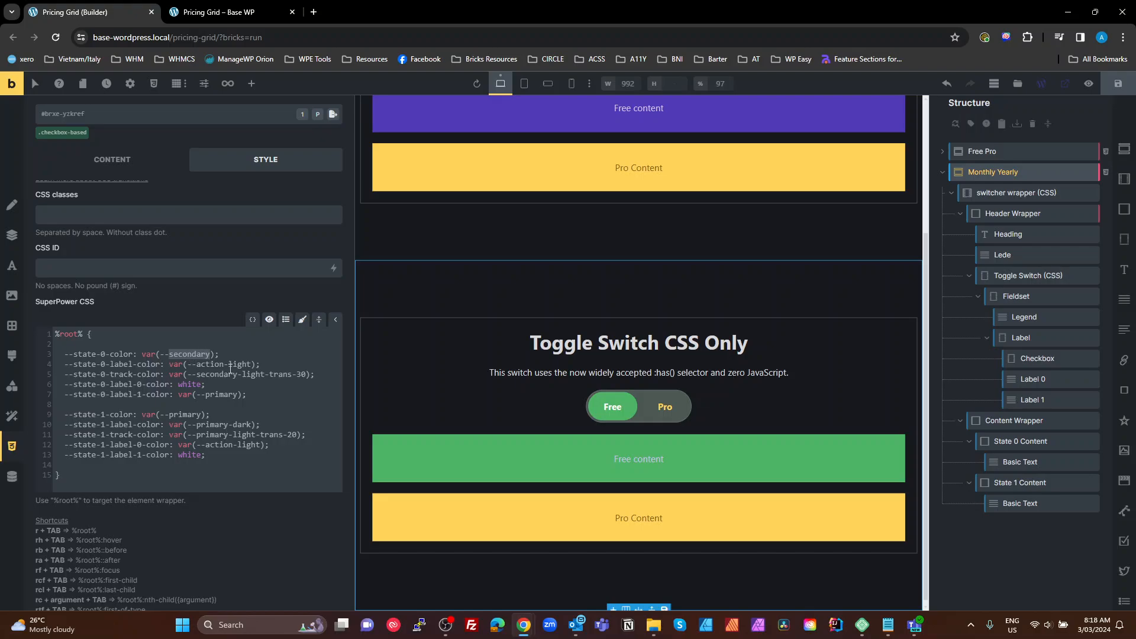
{"action": "double_click", "coordinate": [214, 364]}
{"action": "key", "text": "ctrl+v"}
Step: Set --state-1-label-0-color to var(--secondary) in the Monthly Yearly section's %root% rule and save the page
{"action": "double_click", "coordinate": [229, 445]}
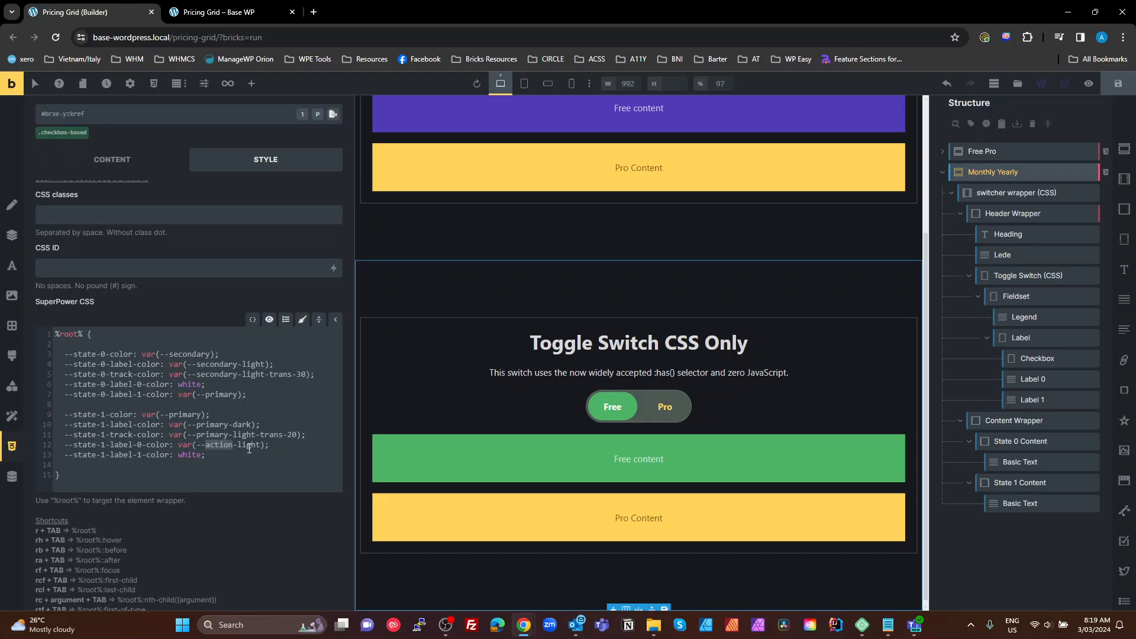
{"action": "double_click", "coordinate": [184, 355]}
{"action": "key", "text": "ctrl+c"}
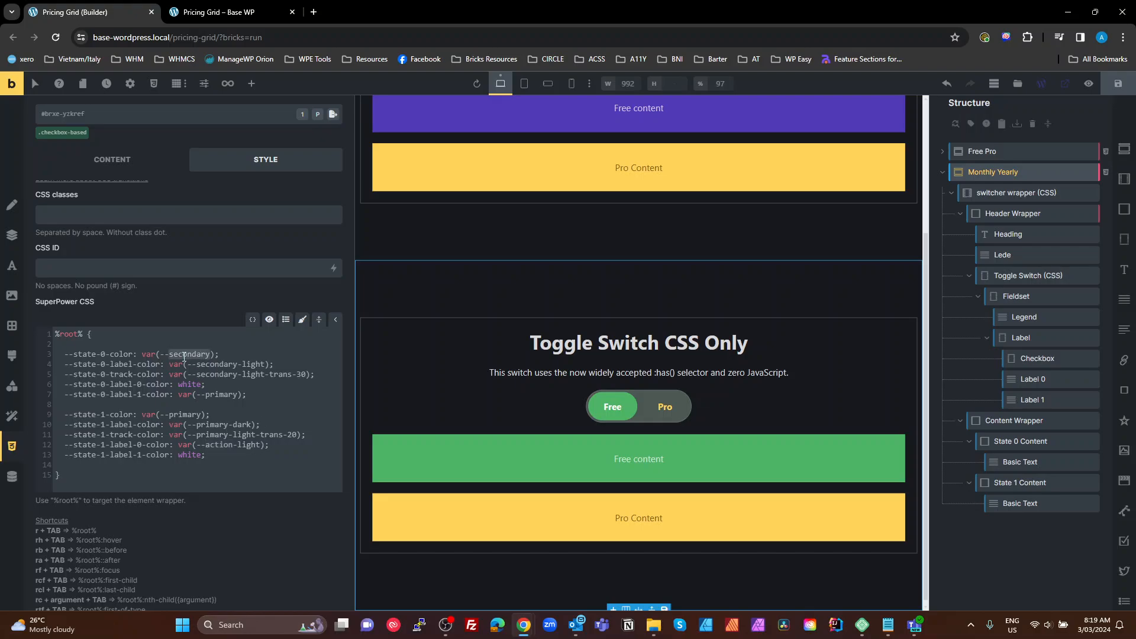
{"action": "left_click", "coordinate": [265, 445]}
{"action": "double_click", "coordinate": [238, 445]}
{"action": "left_click_drag", "start_coordinate": [238, 445], "coordinate": [196, 445]}
{"action": "key", "text": "ctrl+v"}
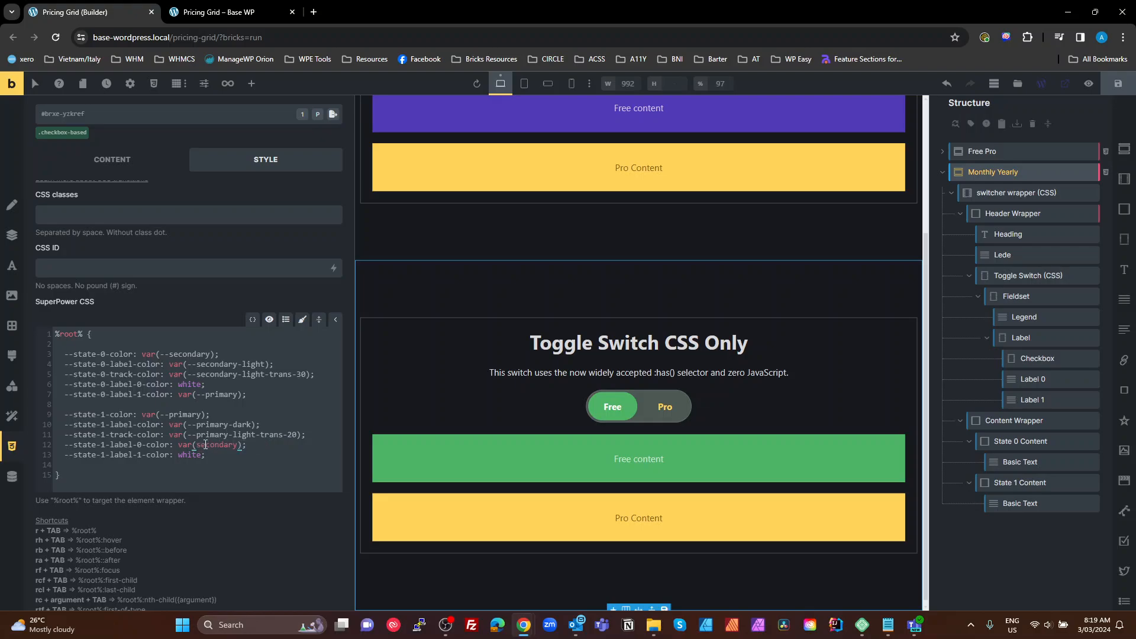
{"action": "left_click", "coordinate": [199, 444]}
{"action": "type", "text": "--"}
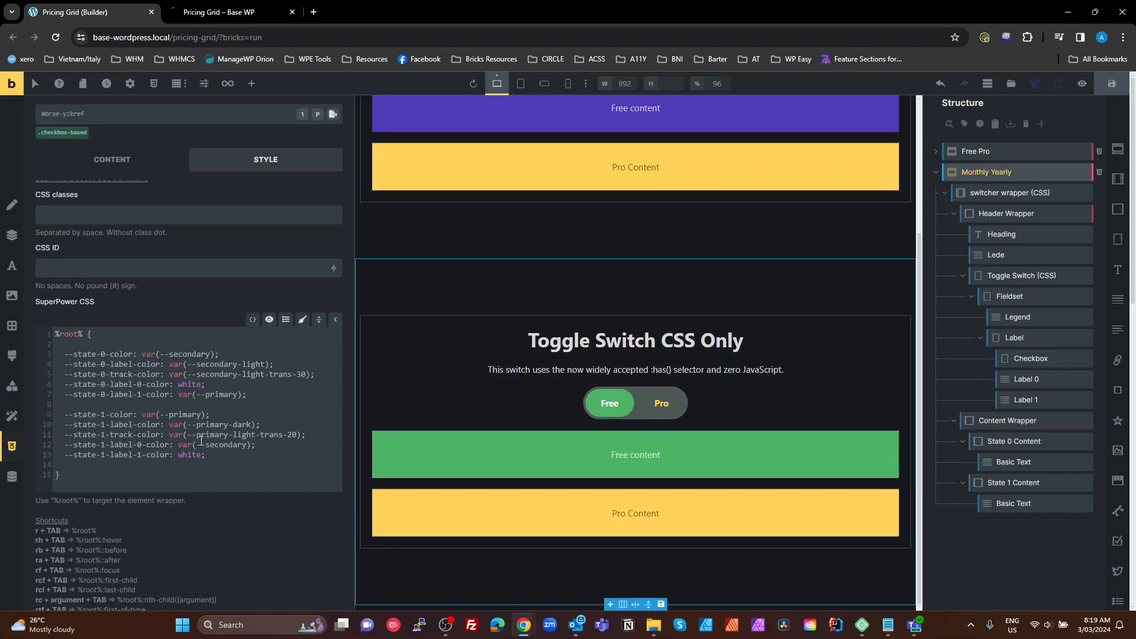
{"action": "key", "text": "ctrl+s"}
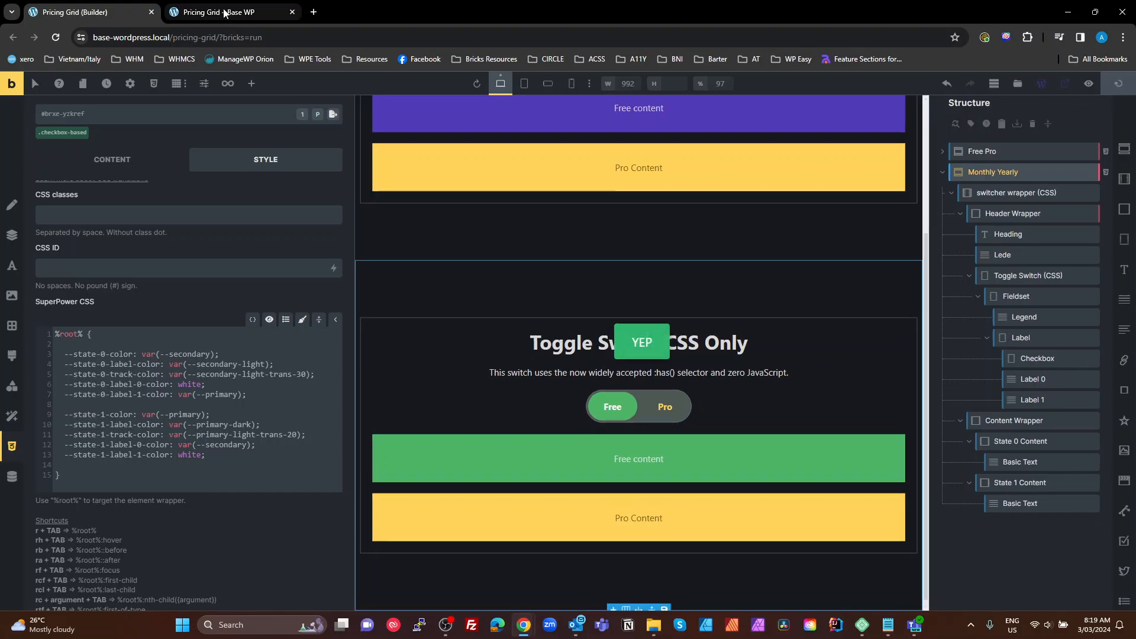
Step: View the front-end page and toggle both sections' switches between Free and Pro to compare their colors
{"action": "left_click", "coordinate": [224, 12]}
{"action": "scroll", "coordinate": [569, 354], "scroll_direction": "down", "scroll_amount": 2}
{"action": "scroll", "coordinate": [585, 269], "scroll_direction": "up", "scroll_amount": 2}
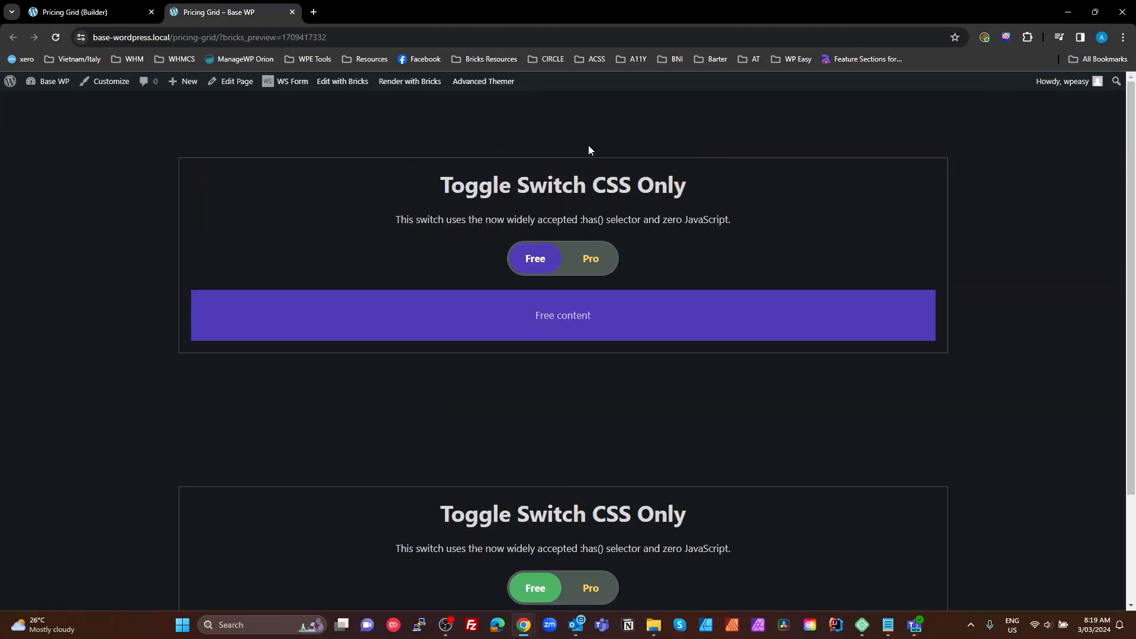
{"action": "left_click", "coordinate": [592, 259]}
{"action": "left_click", "coordinate": [534, 261]}
{"action": "left_click", "coordinate": [586, 258]}
{"action": "scroll", "coordinate": [649, 446], "scroll_direction": "down", "scroll_amount": 2}
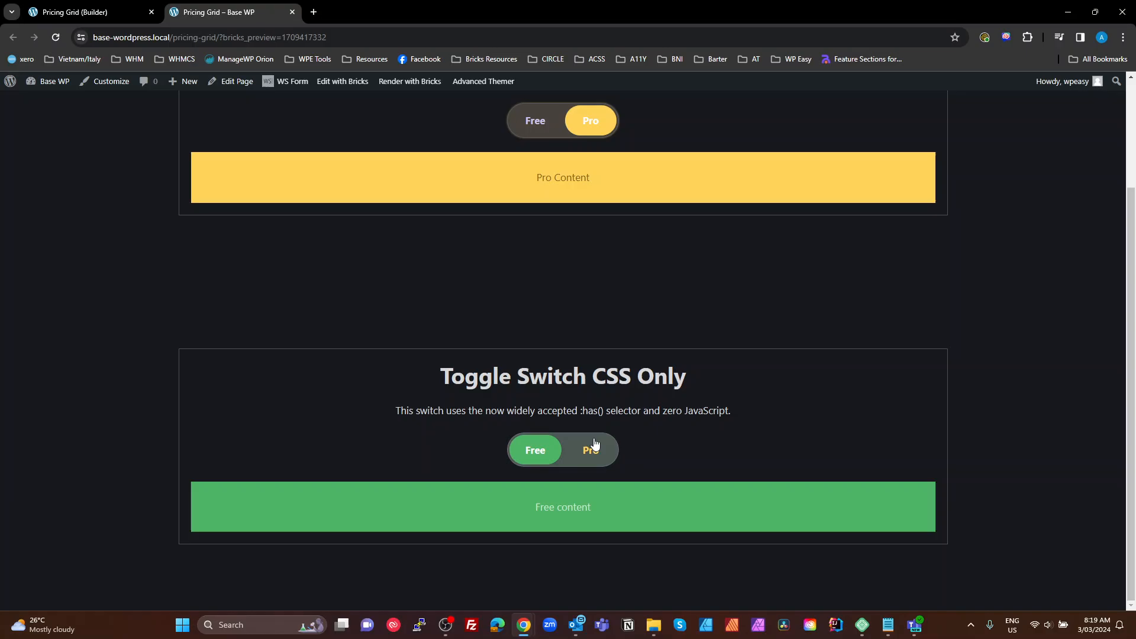
{"action": "left_click", "coordinate": [540, 461]}
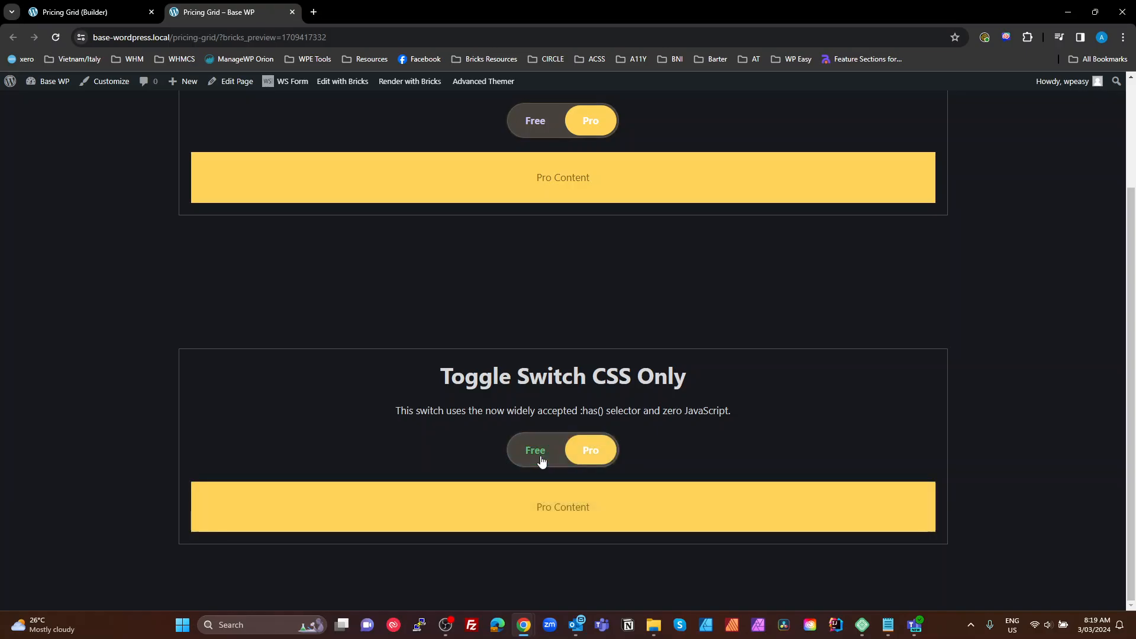
{"action": "left_click", "coordinate": [540, 461]}
Step: Return to the builder and change the Monthly Yearly section's Label 0 text to Monthly and Label 1 text to Yearly
{"action": "left_click", "coordinate": [74, 11]}
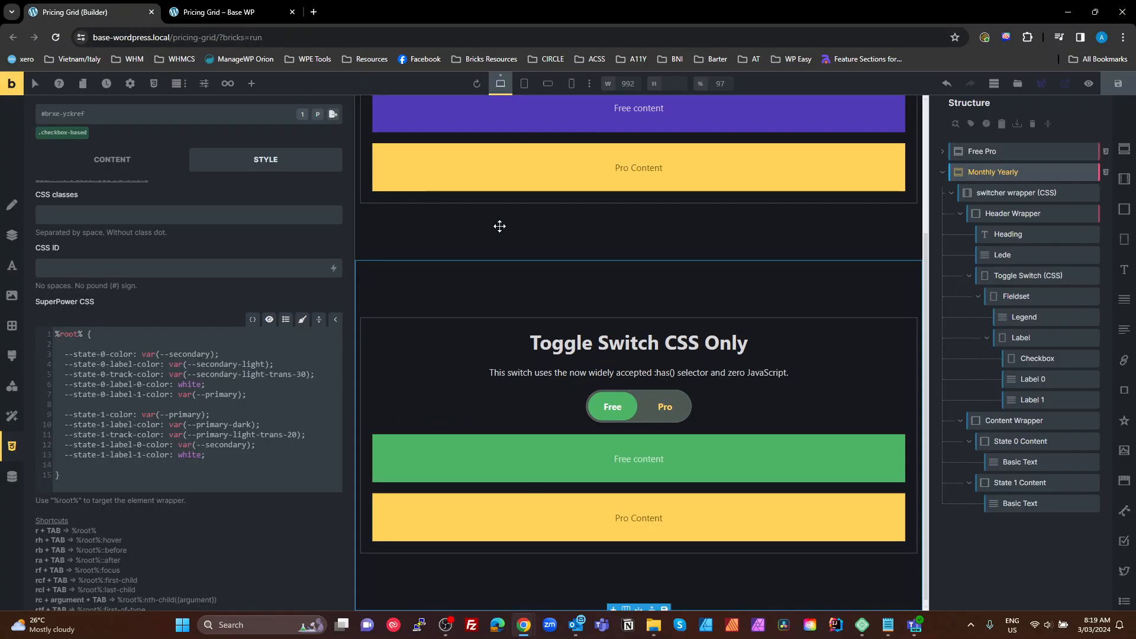
{"action": "left_click", "coordinate": [613, 406]}
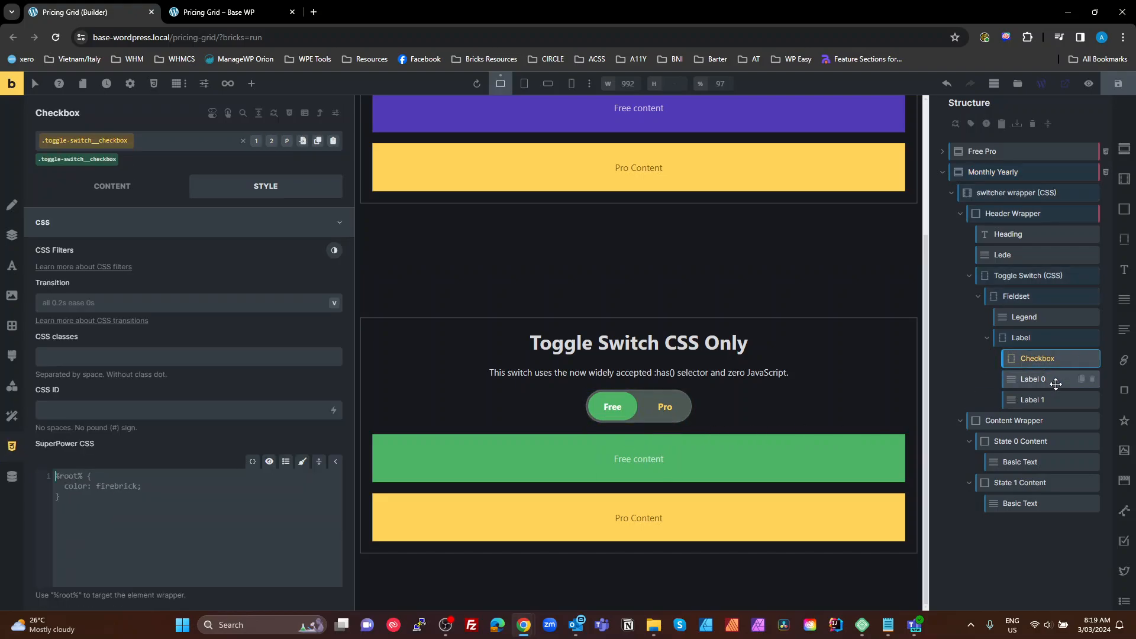
{"action": "left_click", "coordinate": [1041, 379]}
{"action": "scroll", "coordinate": [98, 359], "scroll_direction": "down", "scroll_amount": 3}
{"action": "left_click", "coordinate": [116, 187]}
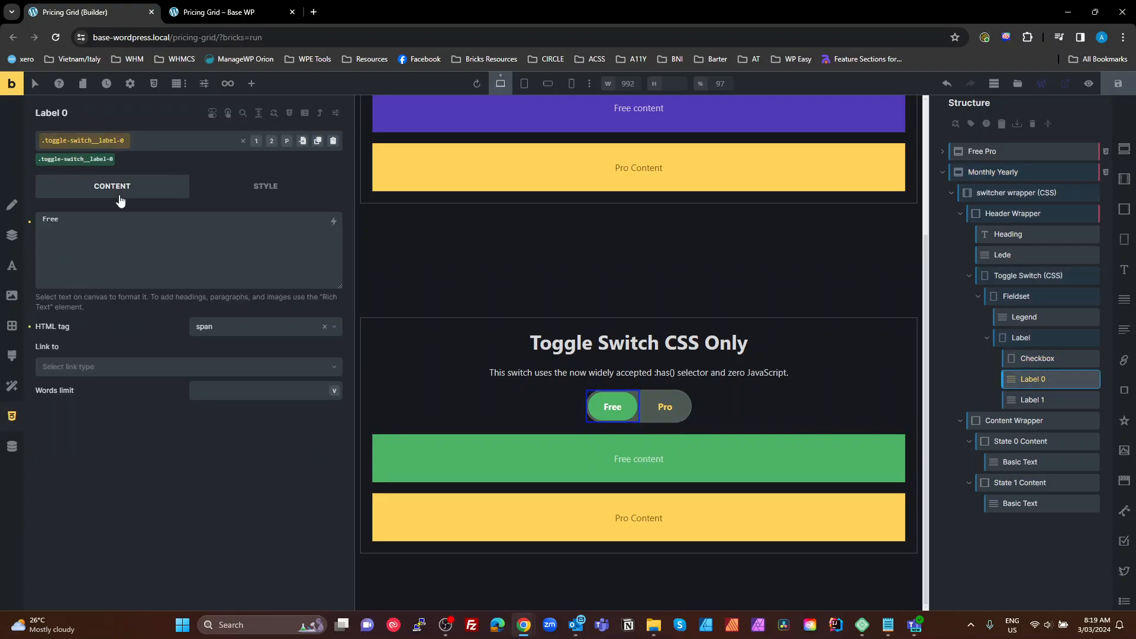
{"action": "double_click", "coordinate": [55, 229]}
{"action": "type", "text": "Monthly"}
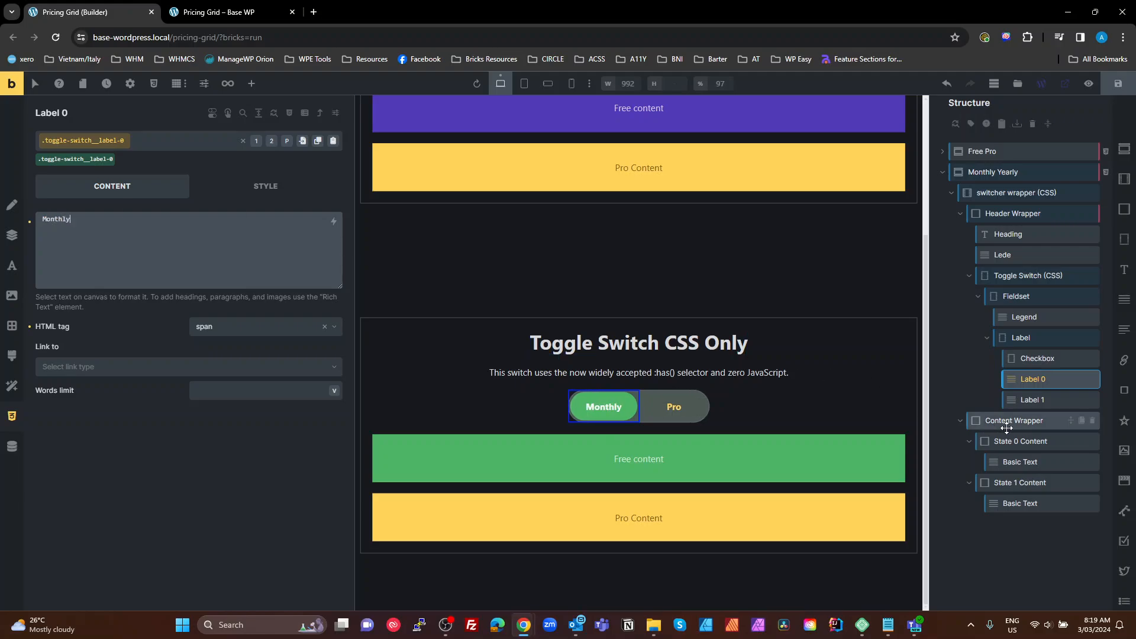
{"action": "left_click", "coordinate": [1033, 399]}
{"action": "left_click_drag", "start_coordinate": [81, 250], "coordinate": [3, 254]}
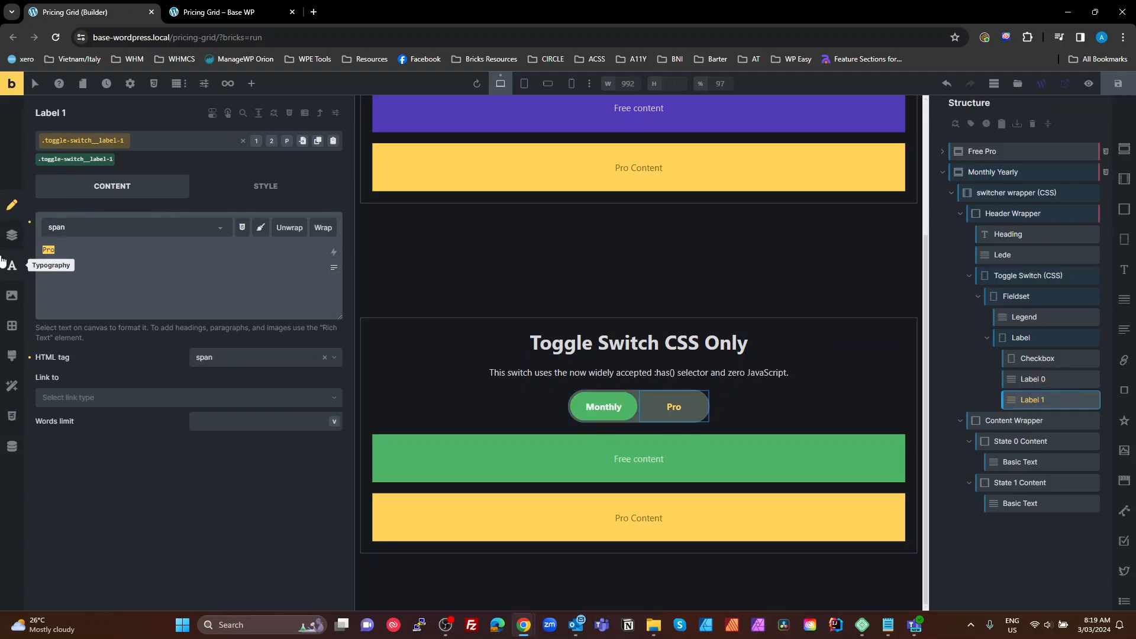
{"action": "type", "text": "Yearly"}
Step: Set the Label element's aria-label value to "Switch uncheck for Monthly, check for Yearly options" and save the page
{"action": "left_click", "coordinate": [1048, 337]}
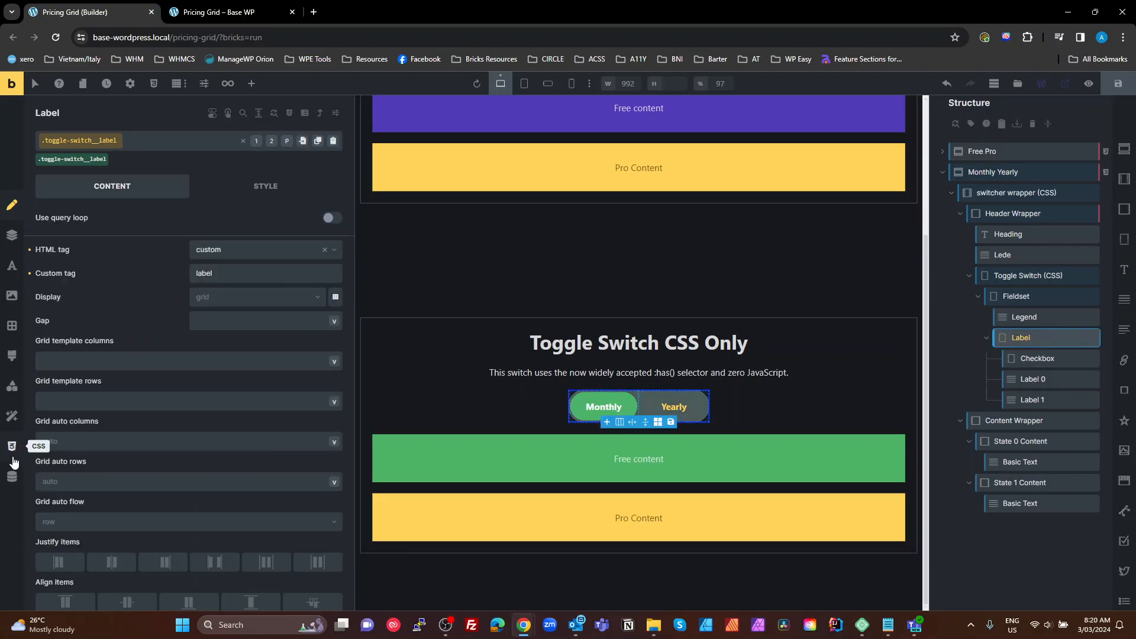
{"action": "left_click", "coordinate": [12, 475]}
{"action": "left_click", "coordinate": [162, 255]}
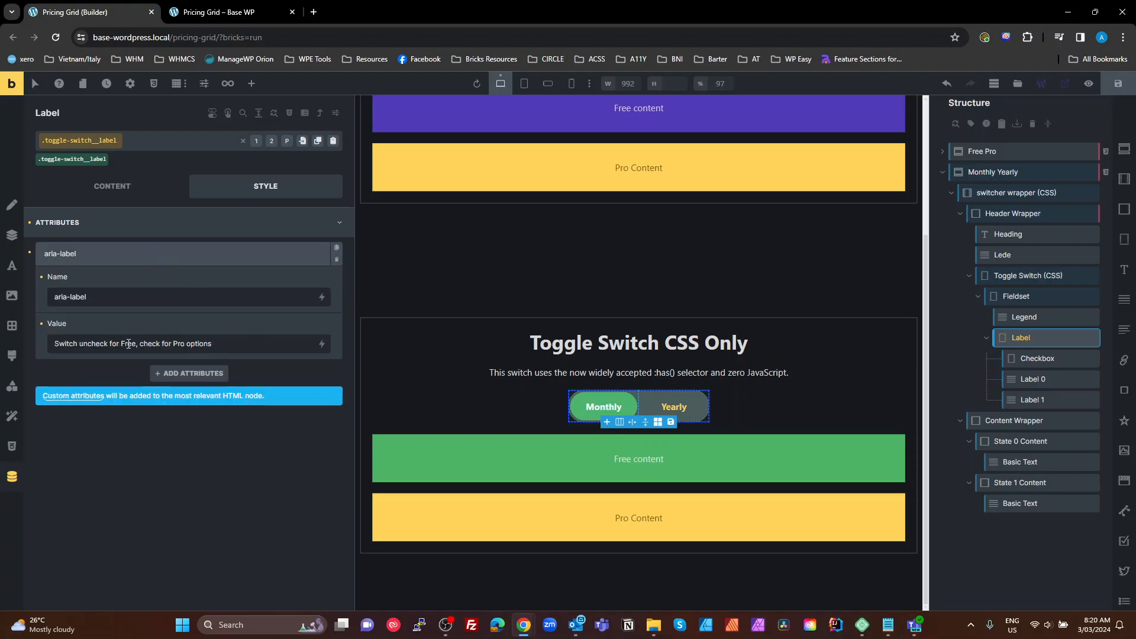
{"action": "double_click", "coordinate": [128, 343]}
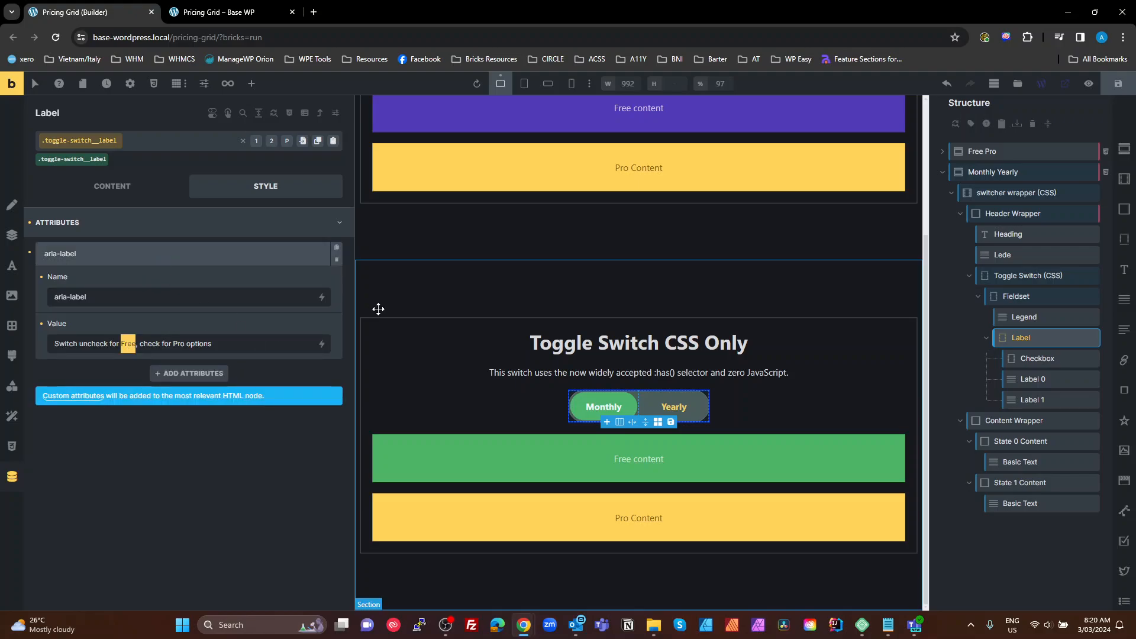
{"action": "type", "text": "Monthly"}
{"action": "double_click", "coordinate": [190, 344]}
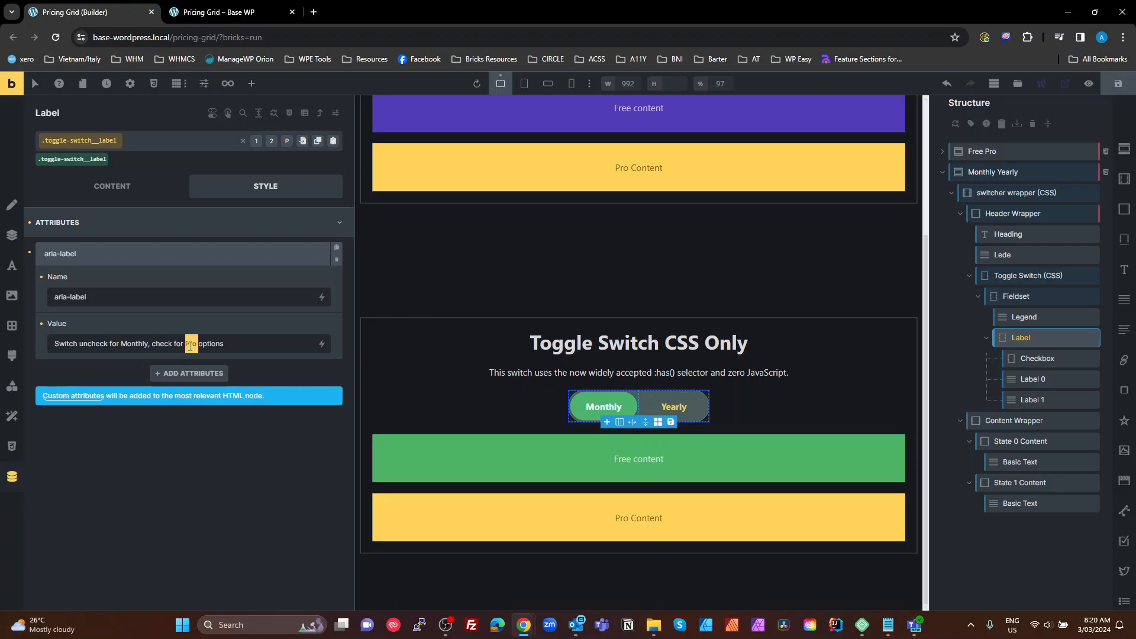
{"action": "type", "text": "Yearly"}
{"action": "left_click", "coordinate": [1123, 85]}
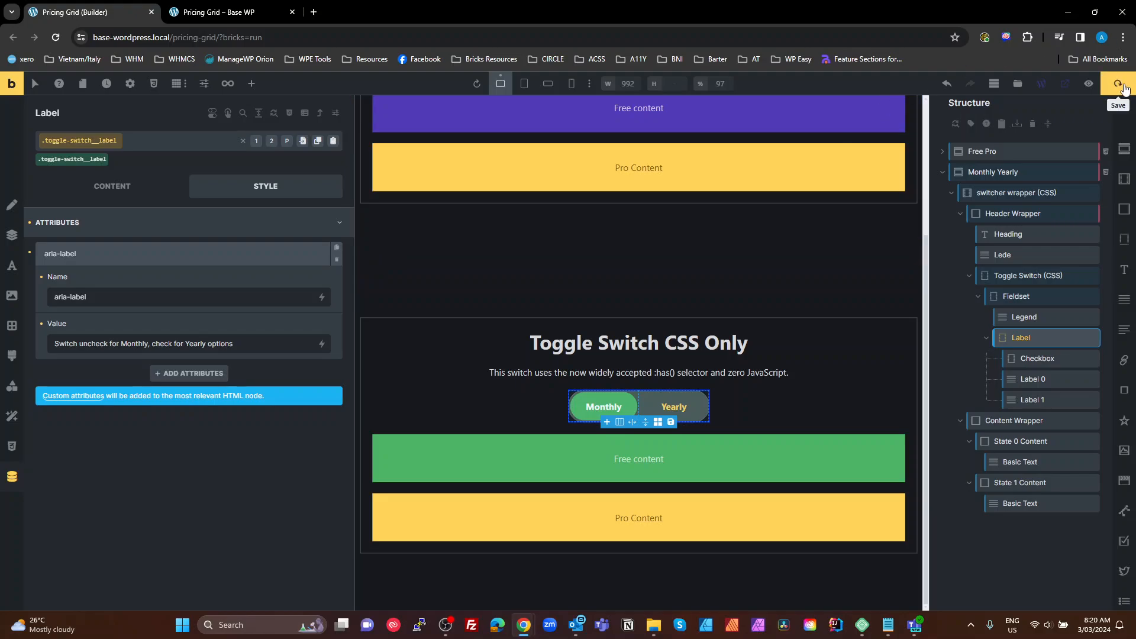
Step: View the front-end page and toggle the second section's switch repeatedly between Monthly and Yearly
{"action": "left_click", "coordinate": [219, 12]}
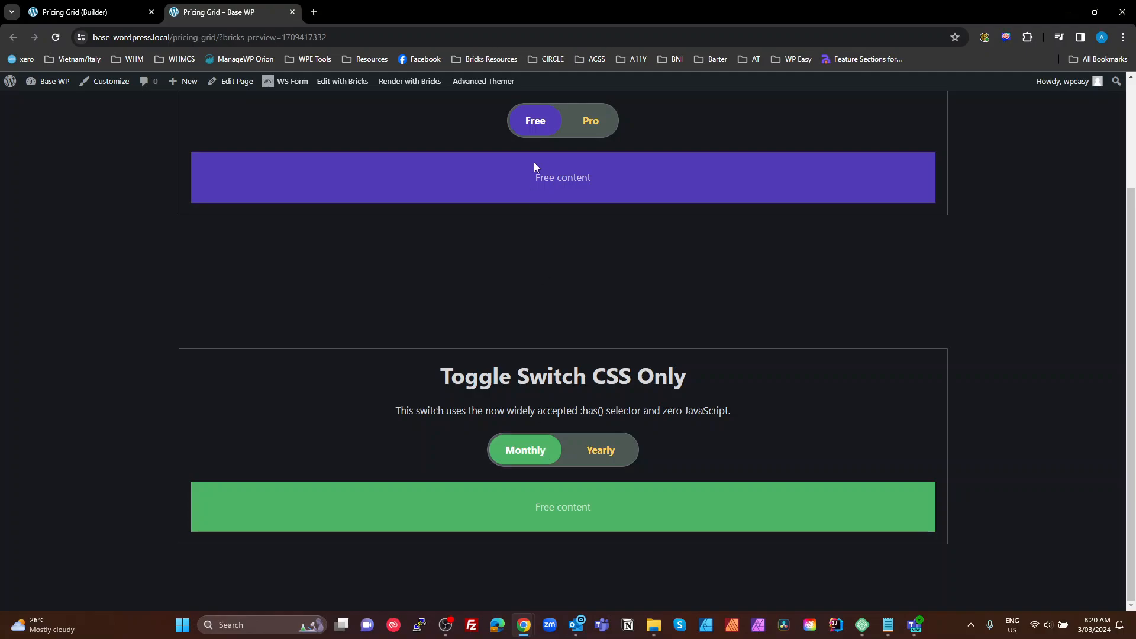
{"action": "left_click", "coordinate": [604, 451]}
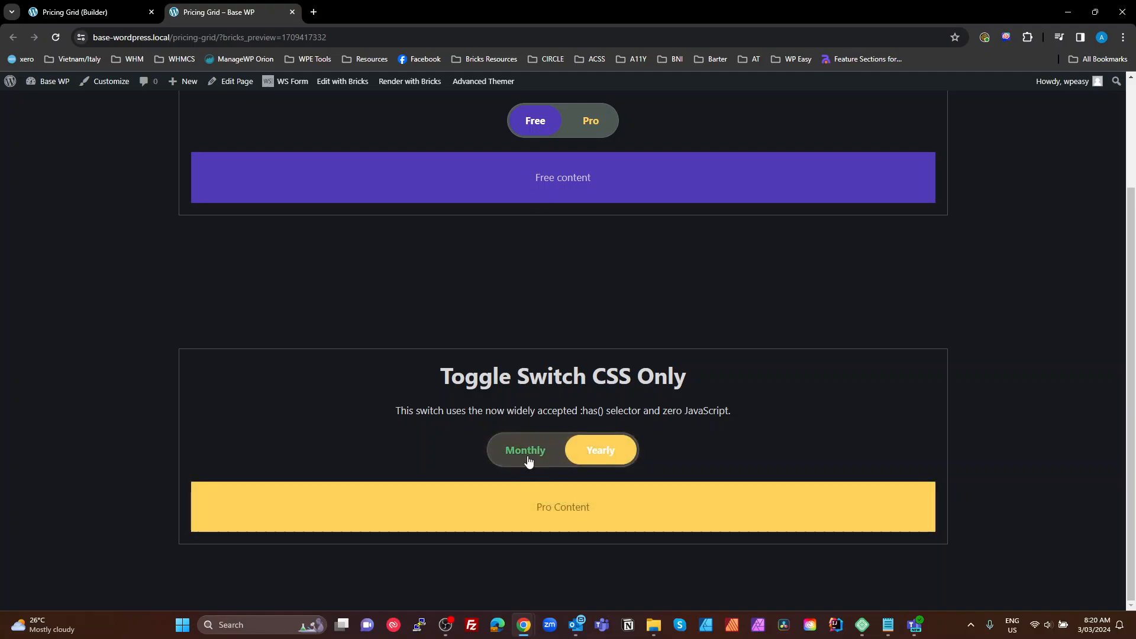
{"action": "left_click", "coordinate": [528, 460]}
{"action": "left_click", "coordinate": [613, 452]}
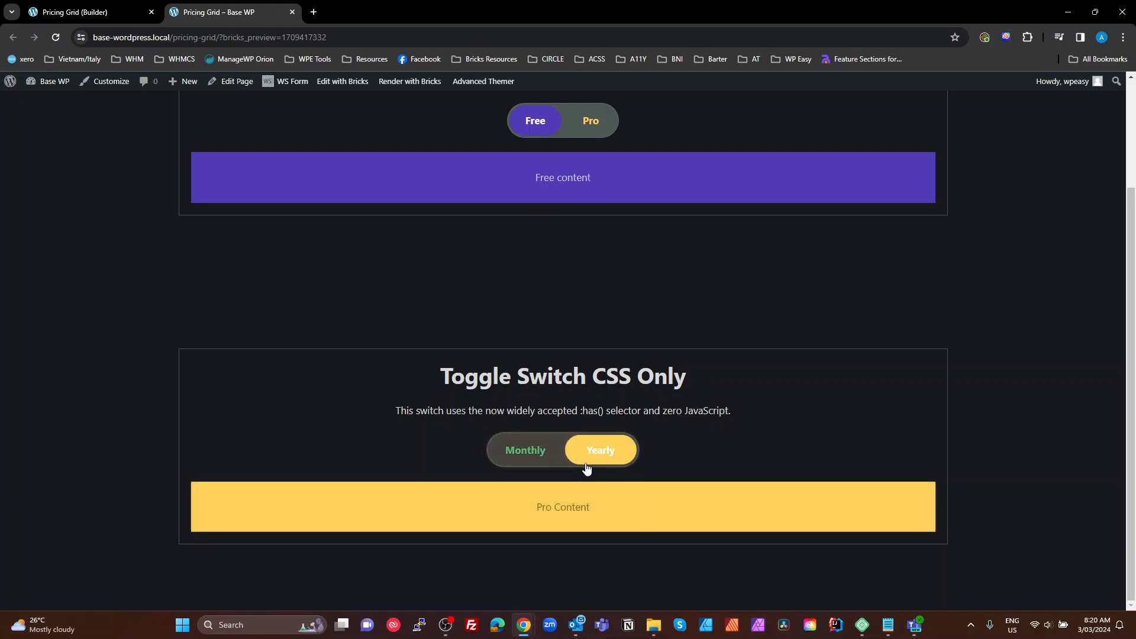
{"action": "left_click", "coordinate": [525, 453]}
{"action": "left_click", "coordinate": [619, 458]}
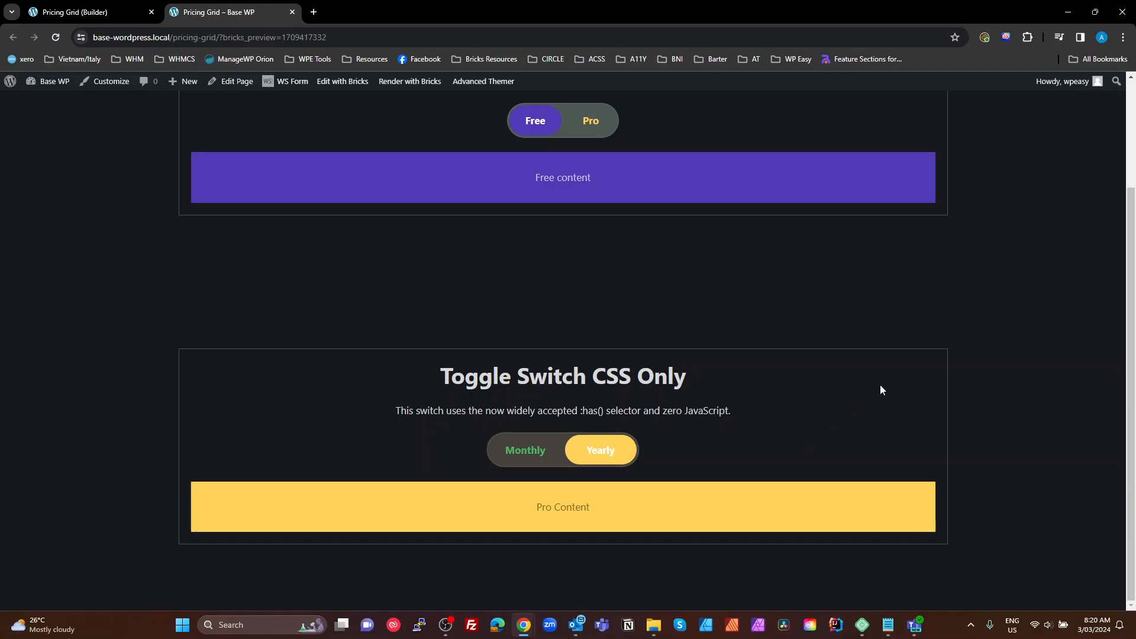
Step: Return to the builder and review the Monthly Yearly section and its switch Label element's attributes
{"action": "left_click", "coordinate": [91, 18]}
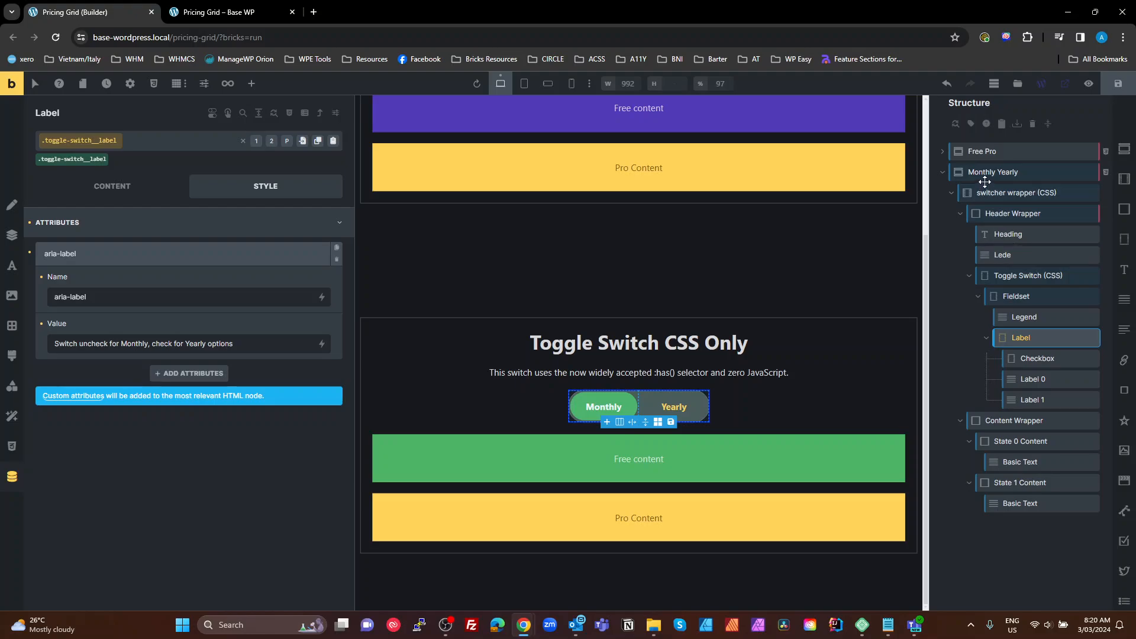
{"action": "left_click", "coordinate": [989, 172]}
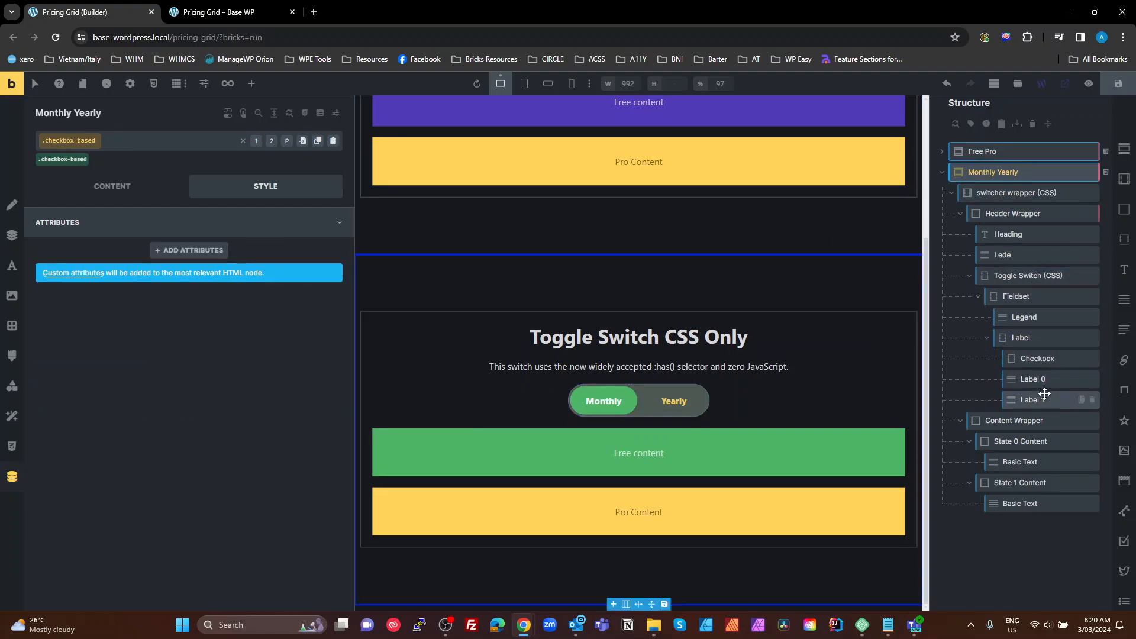
{"action": "left_click", "coordinate": [1036, 337]}
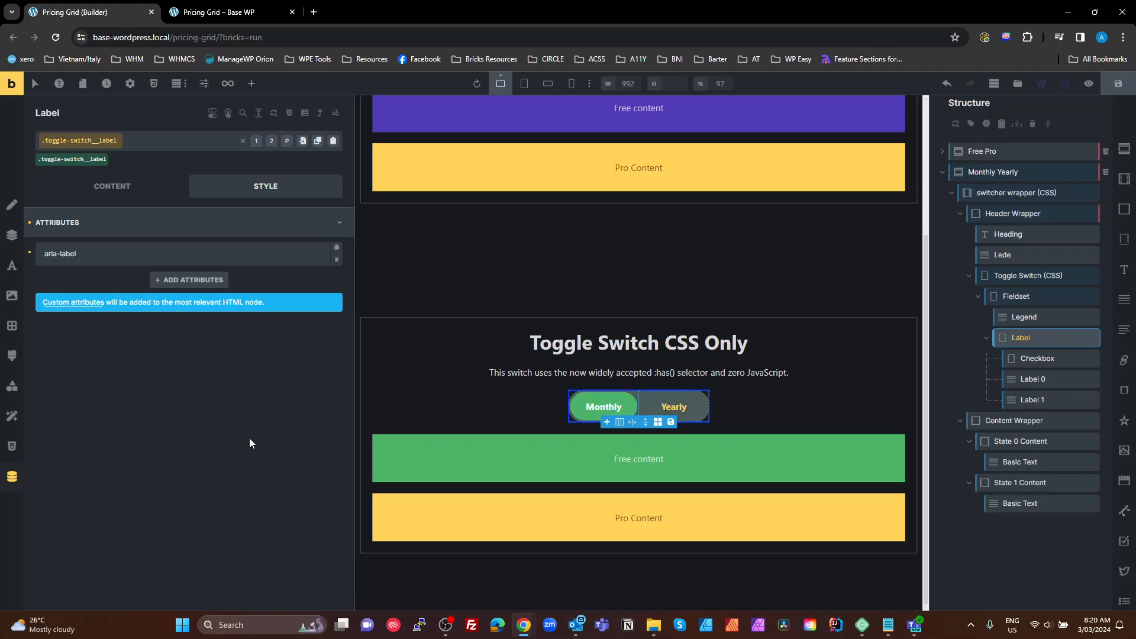